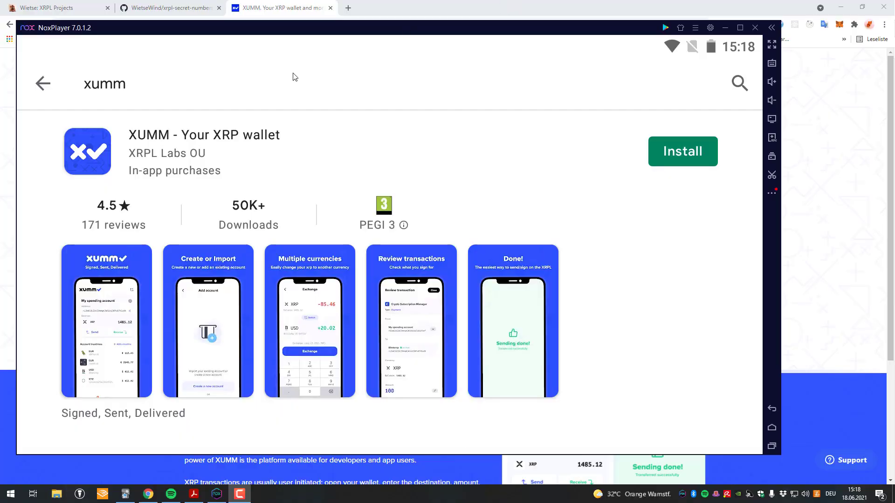
Install the XUMM - Your XRP wallet app from its Google Play Store listing.
left_click(455, 6)
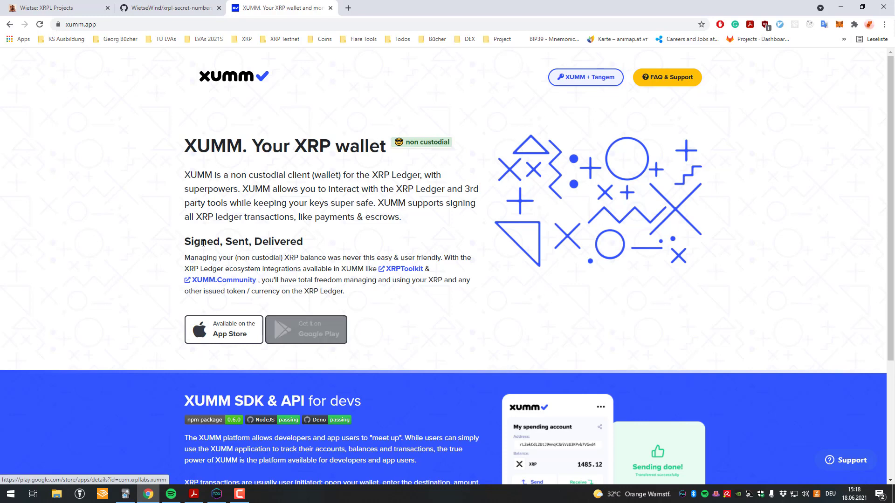
left_click(217, 494)
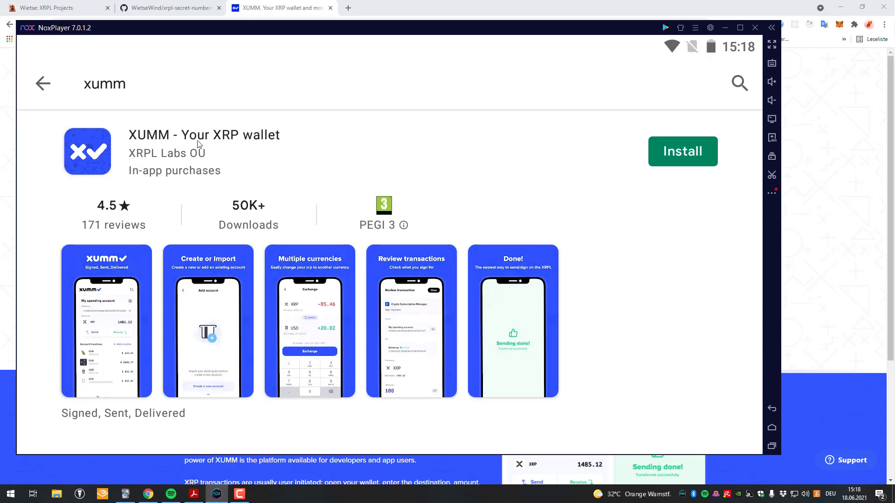
left_click(704, 151)
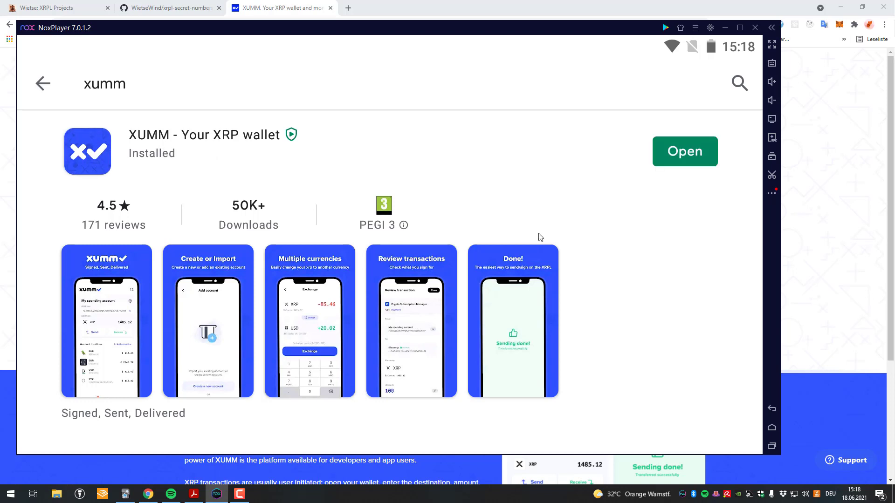
Launch XUMM, begin setup, and save a six-digit app passcode entered twice.
left_click(698, 151)
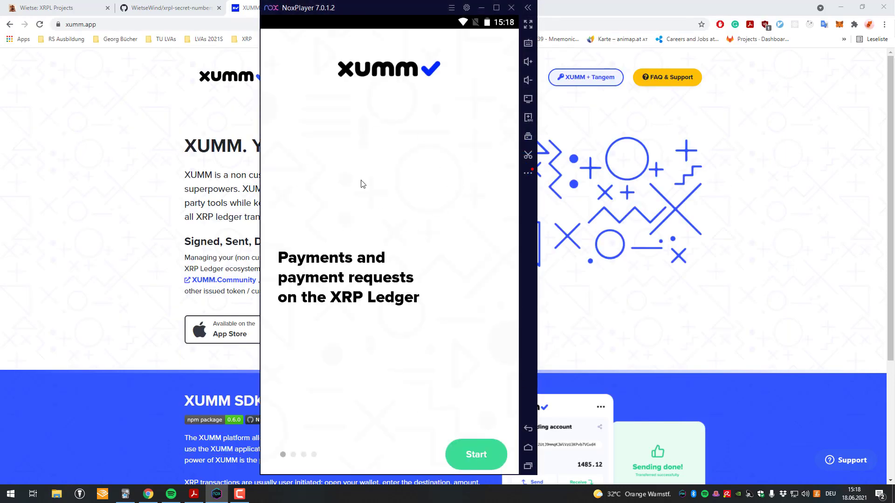
left_click(485, 467)
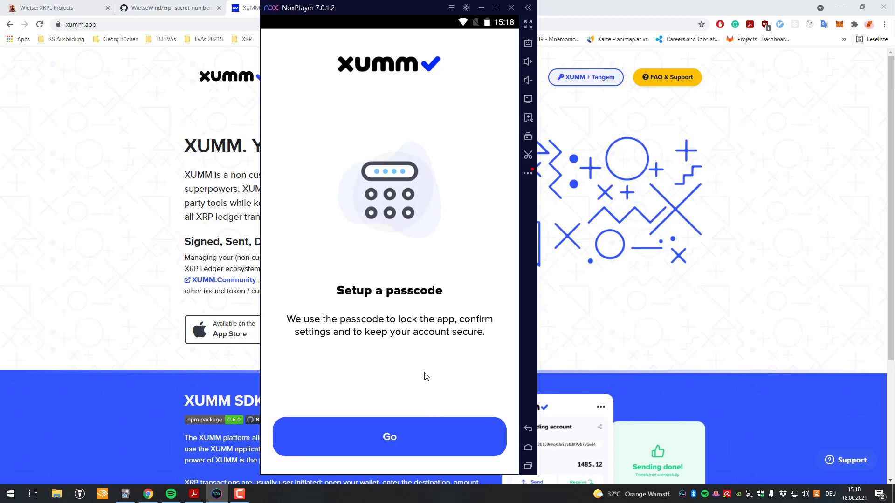
left_click(422, 436)
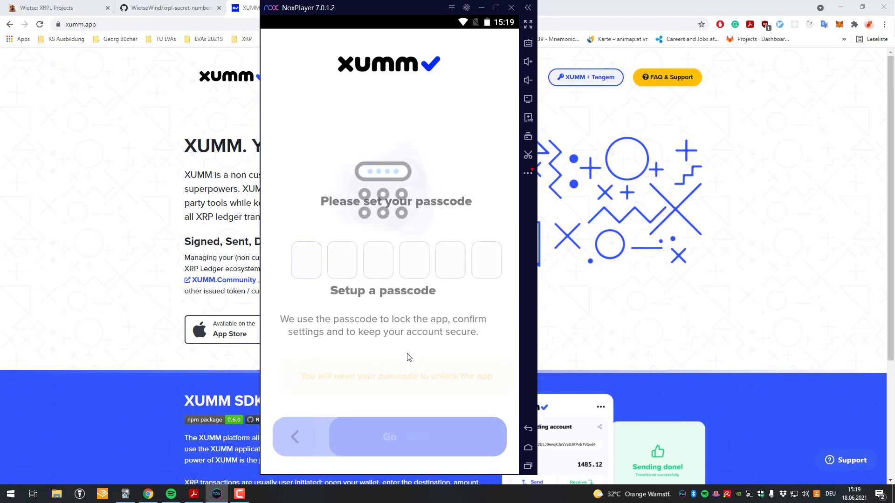
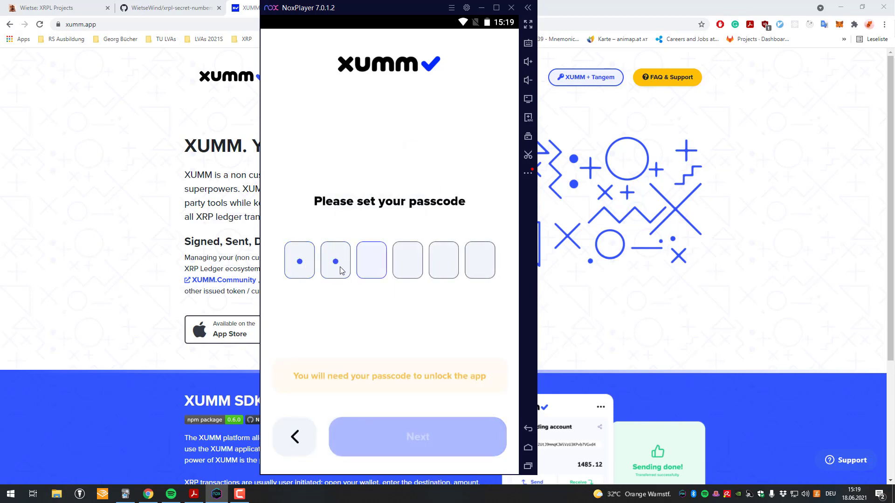
left_click(426, 429)
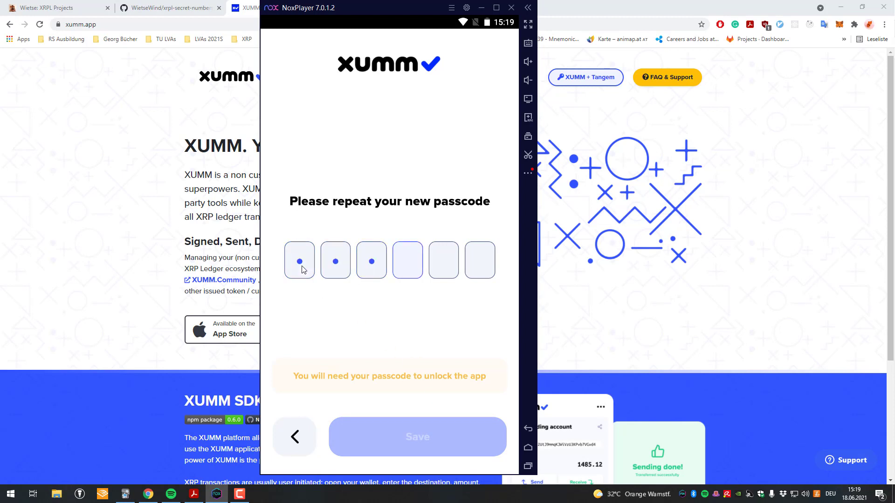
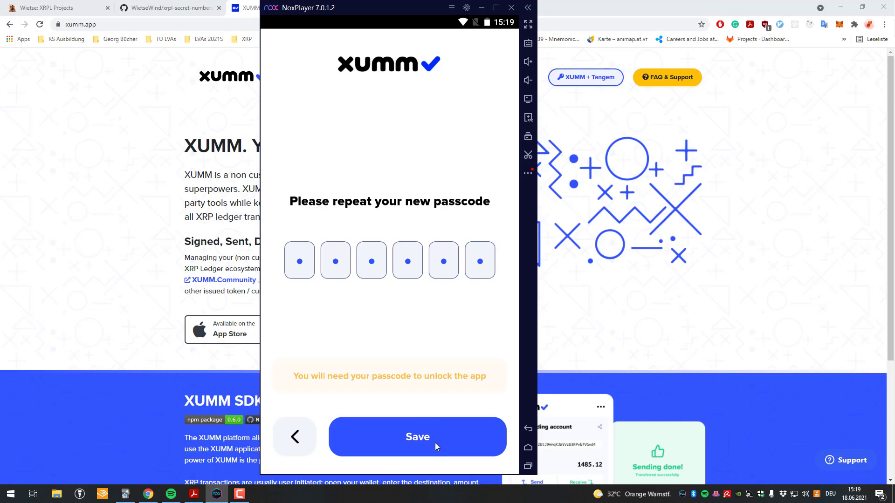
left_click(435, 443)
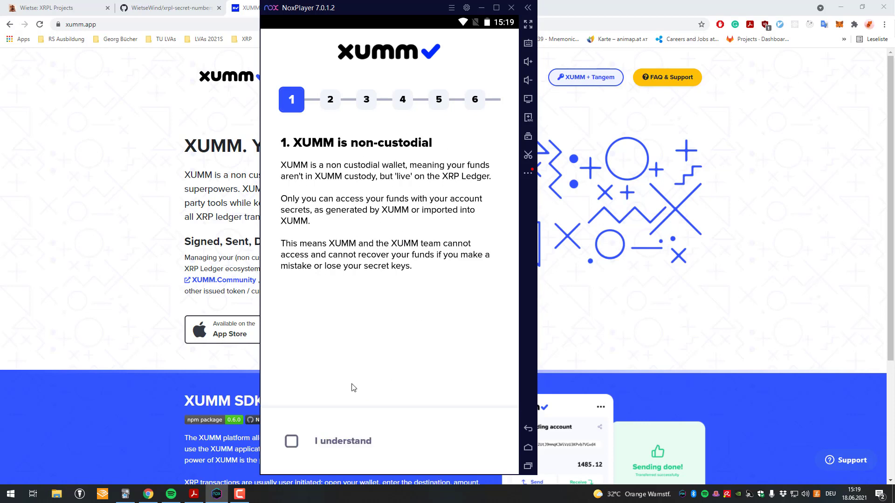
Tick I understand on onboarding notices 1–6, from non-custodial through changing your phone.
left_click(291, 441)
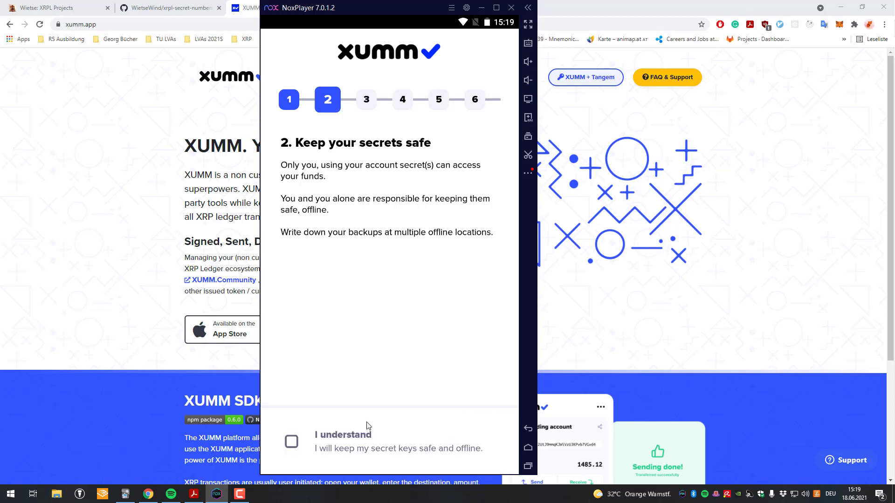
left_click(291, 449)
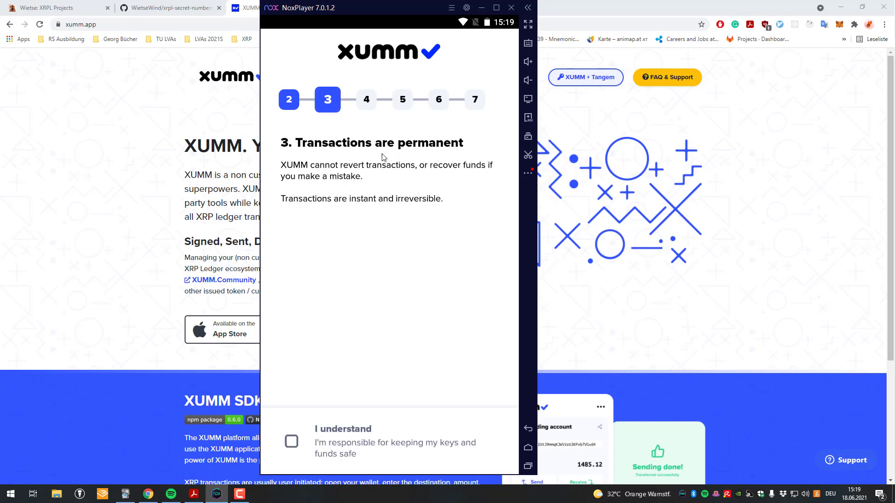
left_click(292, 442)
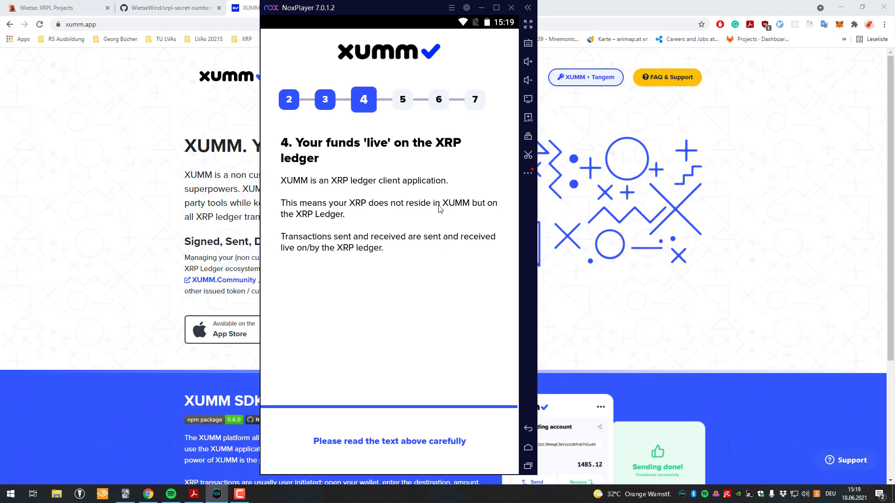
left_click(292, 441)
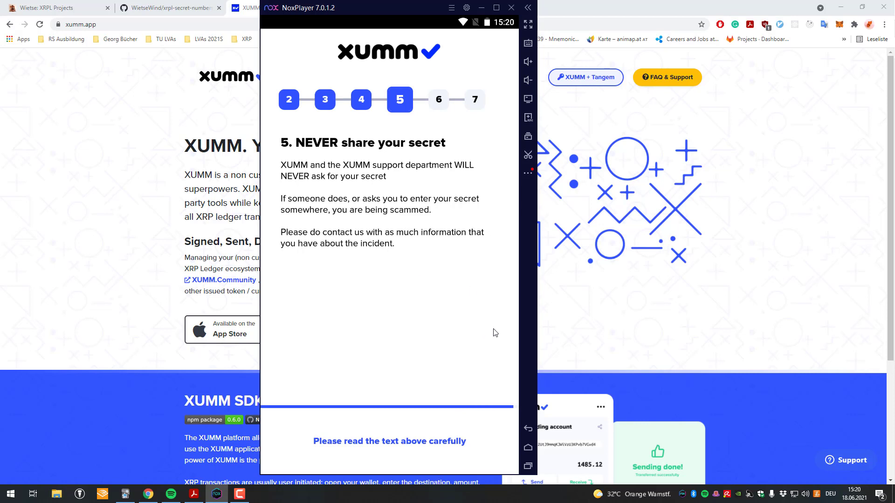
left_click(292, 442)
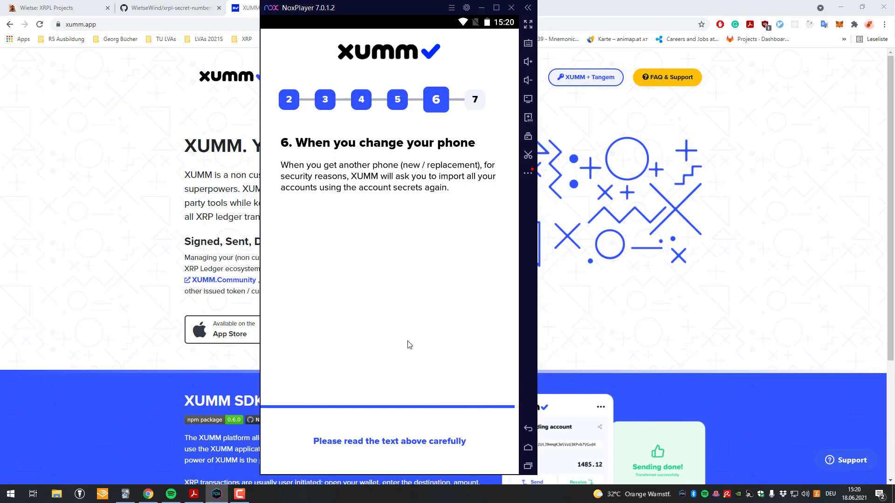
left_click(288, 444)
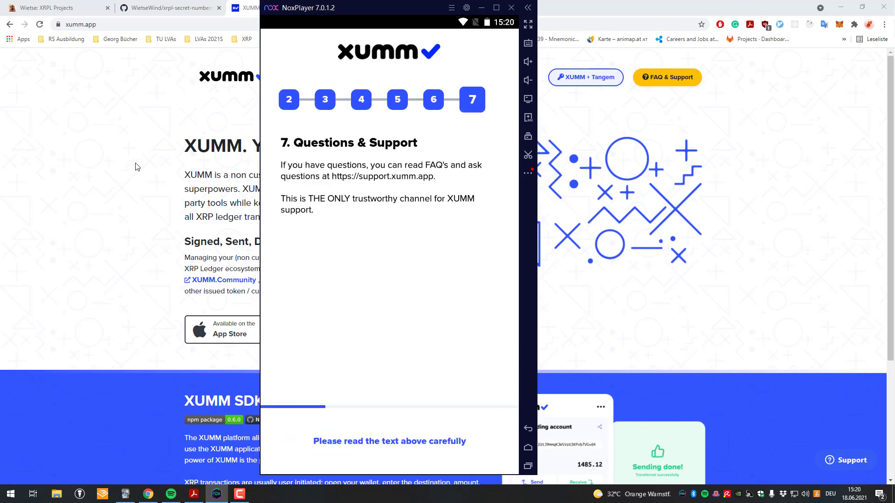
Check the non custodial badge on xumm.app in Chrome, then acknowledge XUMM's Questions & Support notice.
left_click(149, 175)
scroll(390, 183, "down", 4)
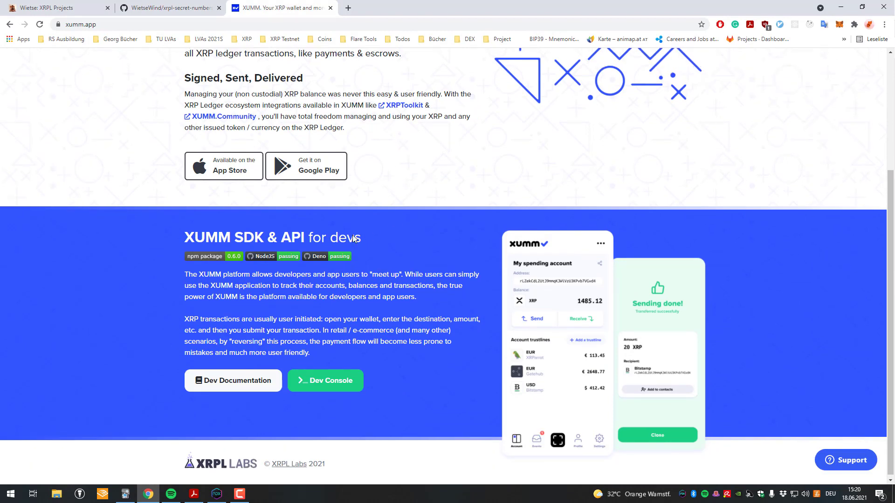
scroll(344, 157, "up", 3)
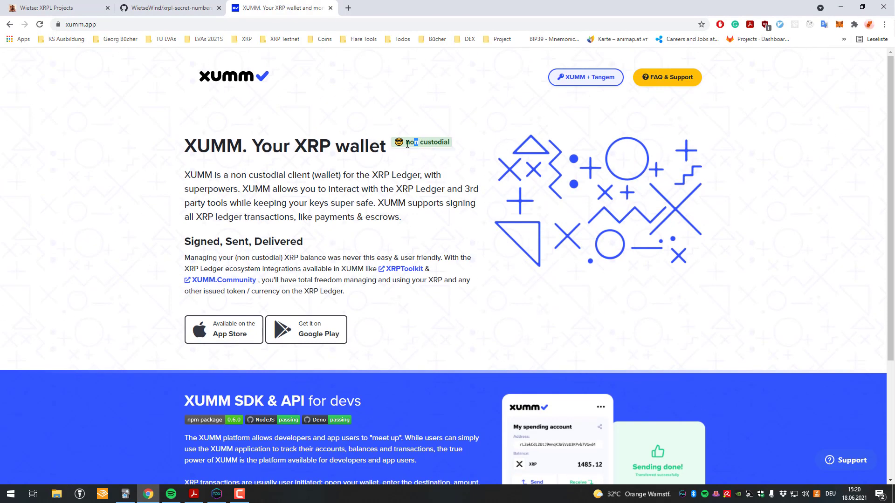
left_click_drag(407, 144, 450, 143)
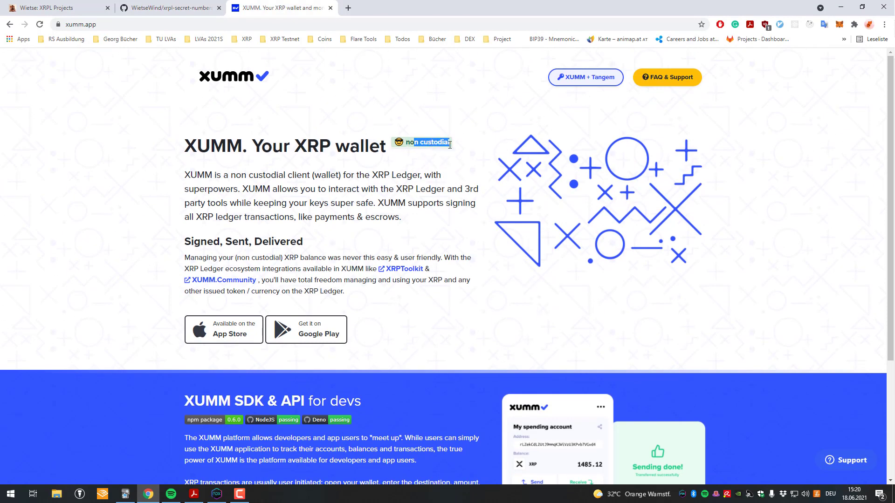
left_click(216, 495)
left_click(290, 441)
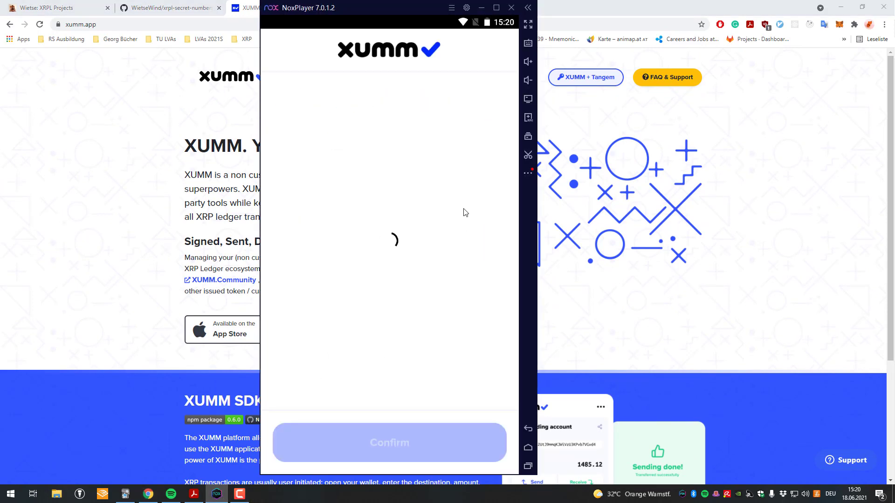
Accept the XUMM terms of service and dismiss the What's new notes.
scroll(425, 113, "down", 10)
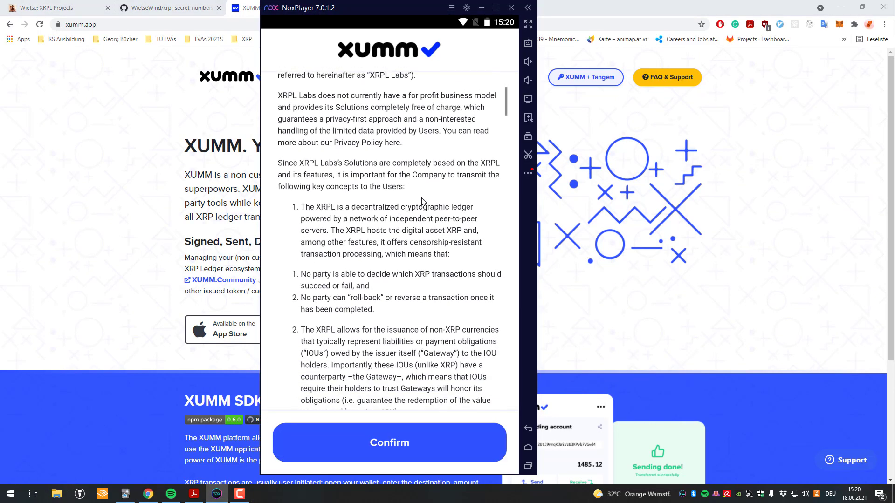
scroll(473, 321, "down", 15)
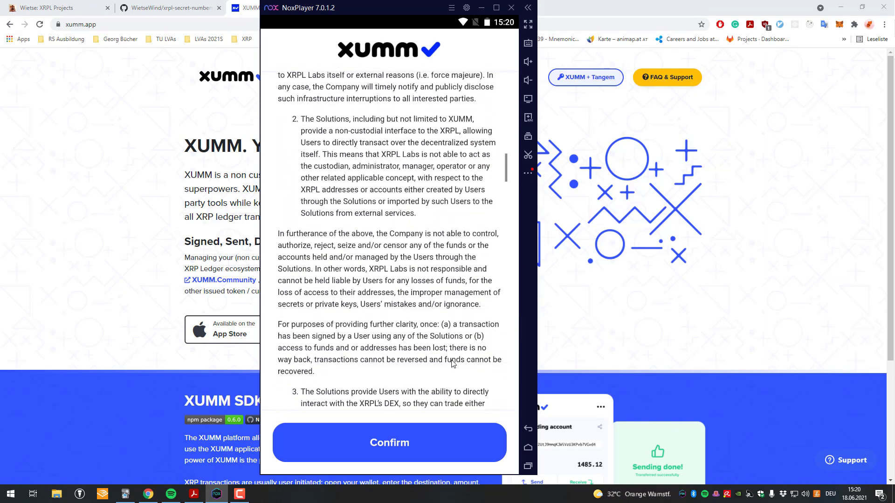
left_click(424, 438)
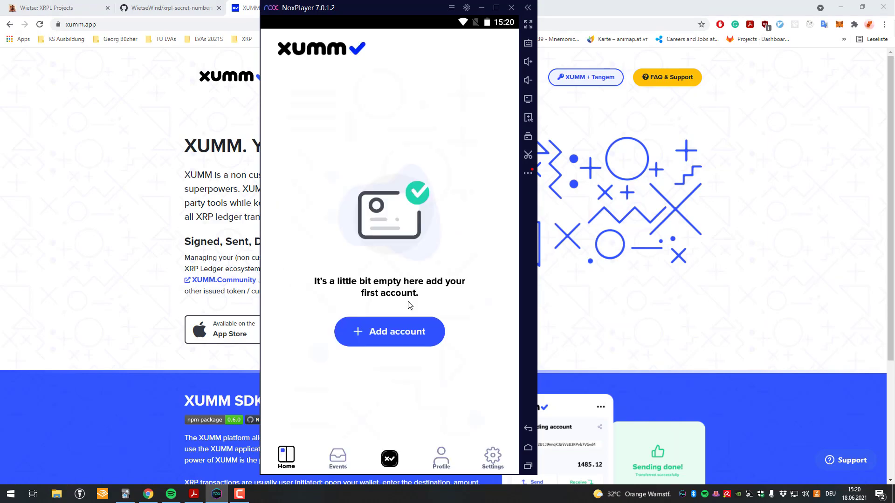
left_click(478, 91)
left_click(338, 457)
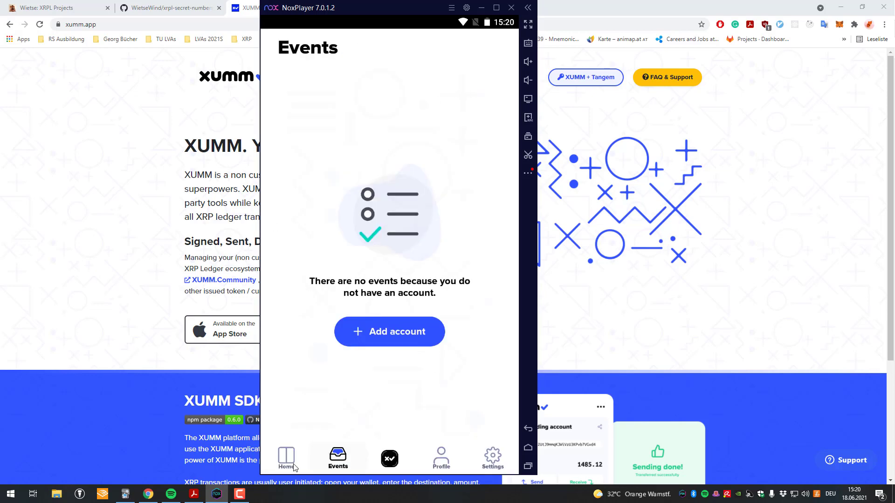
left_click(287, 456)
Add an account by importing an existing one with Full access, continuing to Secret type.
left_click(396, 334)
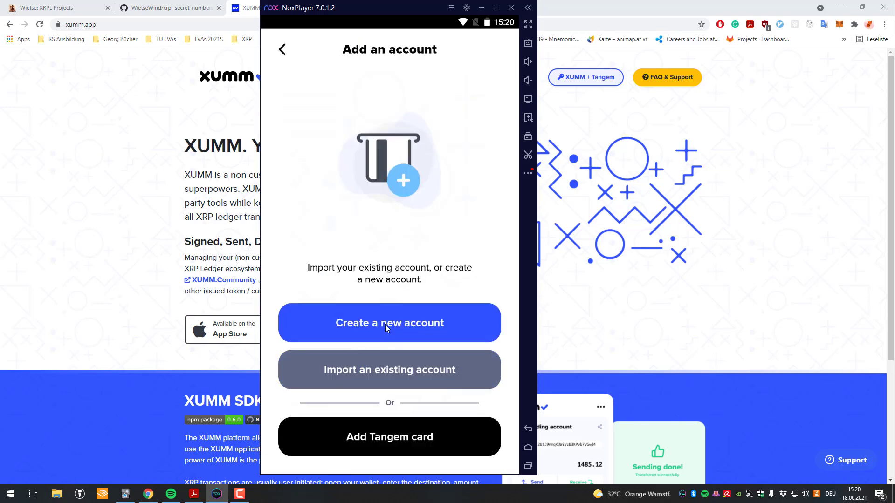
left_click(402, 372)
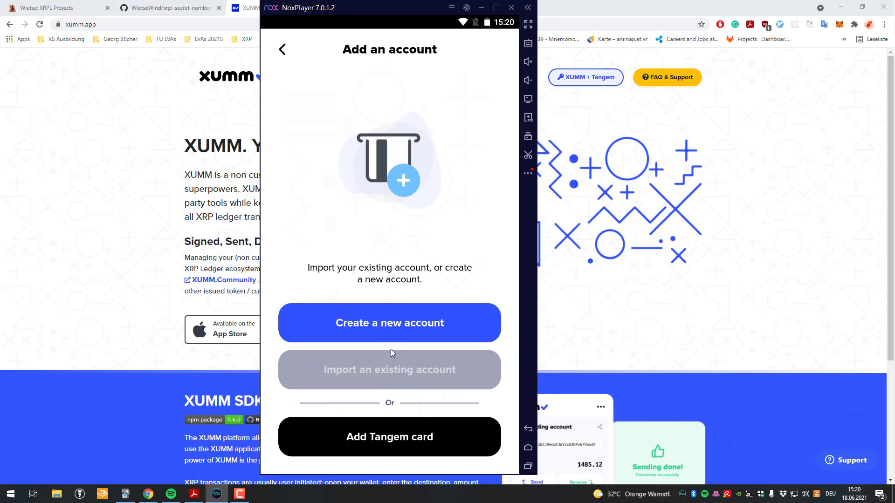
left_click(393, 376)
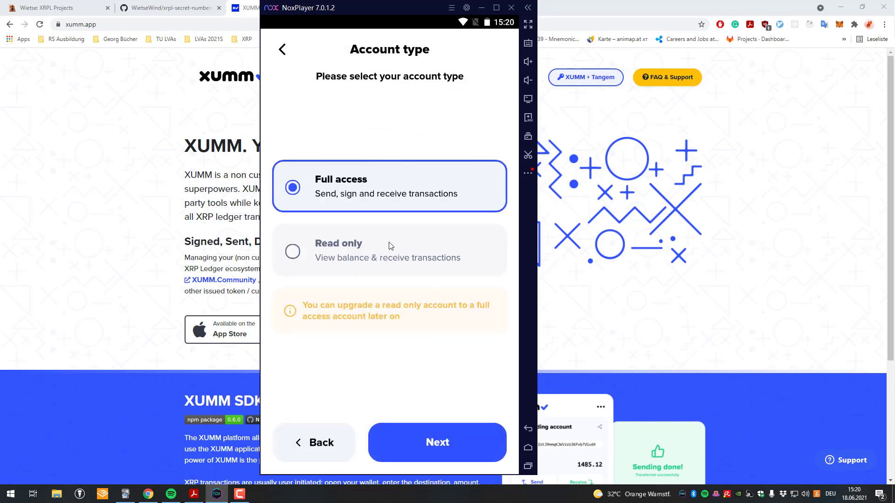
left_click(393, 201)
left_click(365, 179)
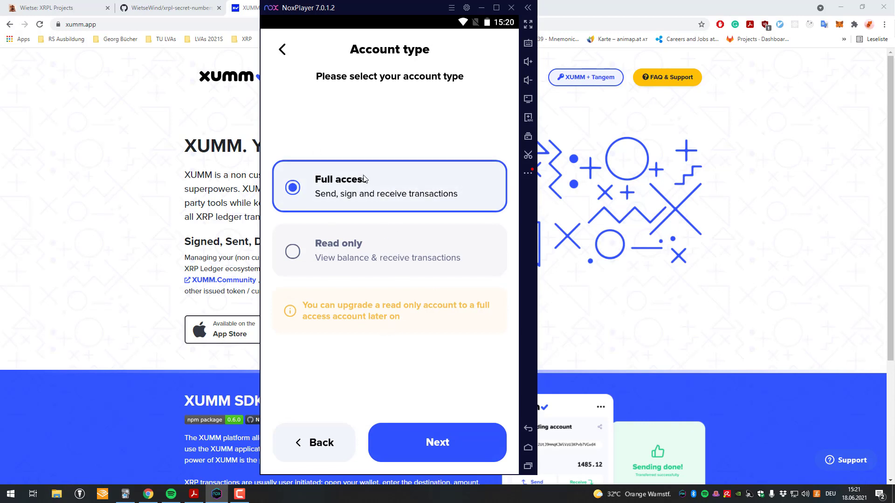
left_click(443, 434)
Compare the Family Seed, Mnemonic and Secret numbers secret type options.
left_click(348, 254)
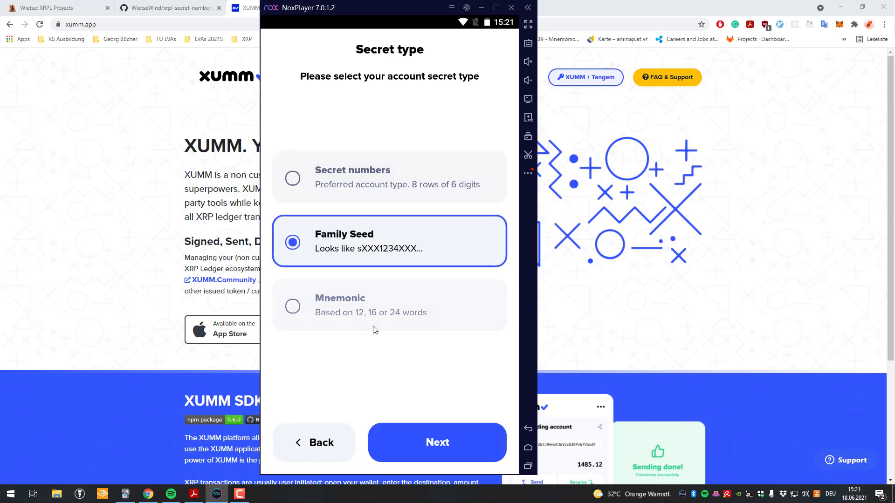
left_click(385, 288)
left_click(365, 298)
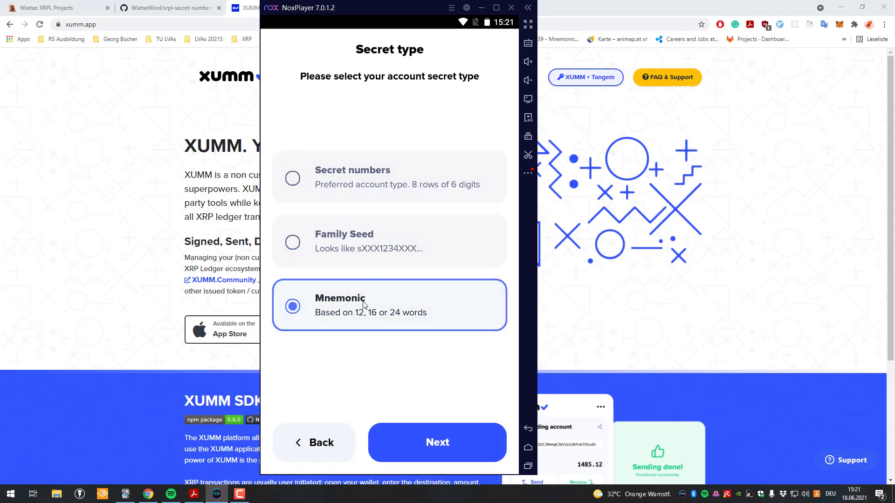
left_click(366, 251)
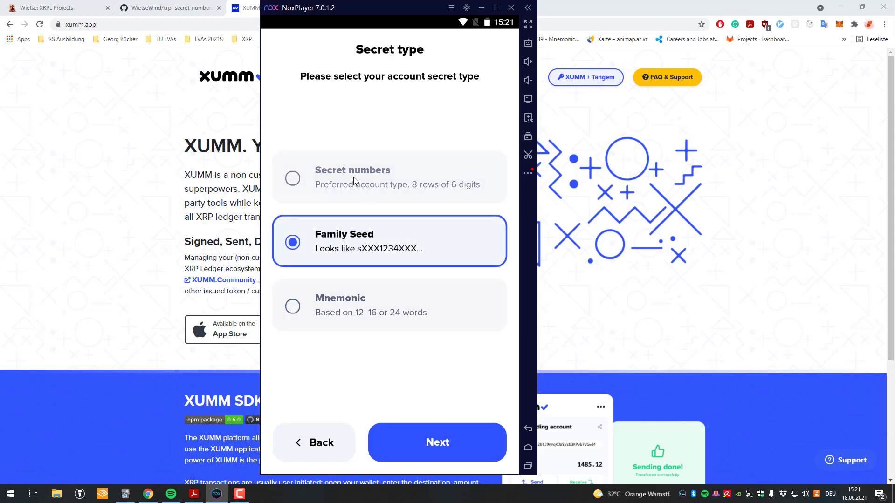
left_click(360, 179)
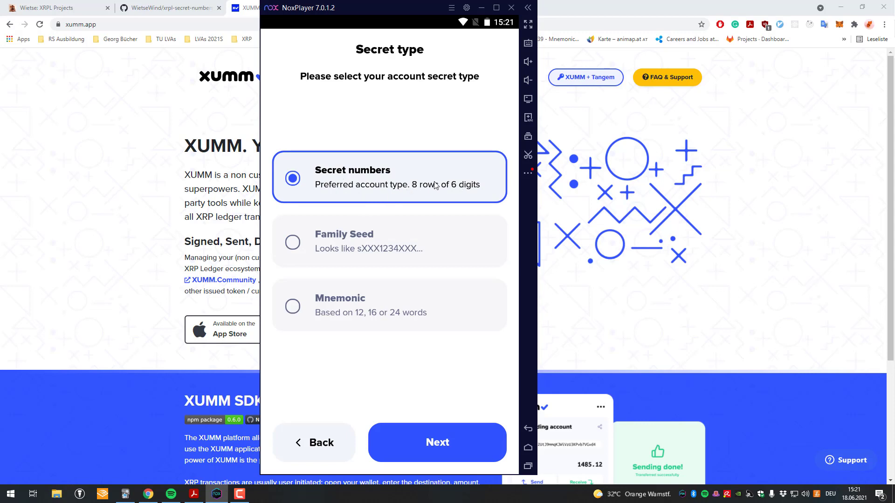
left_click(368, 246)
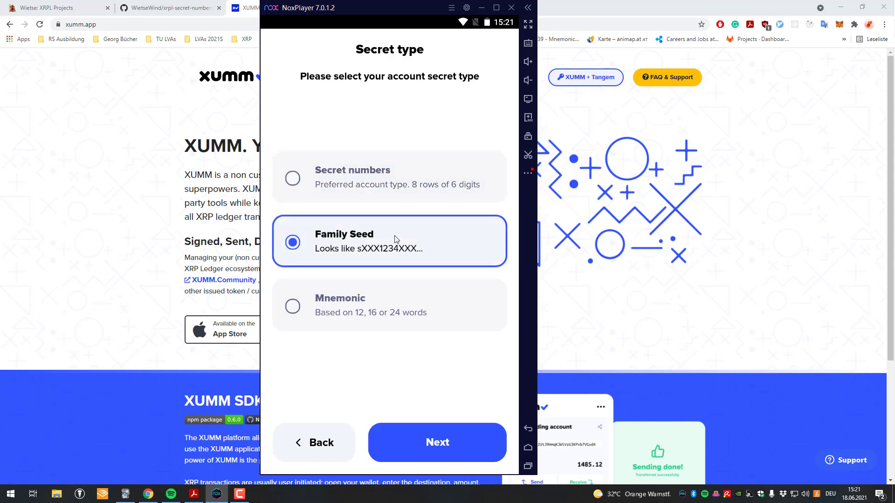
left_click(392, 311)
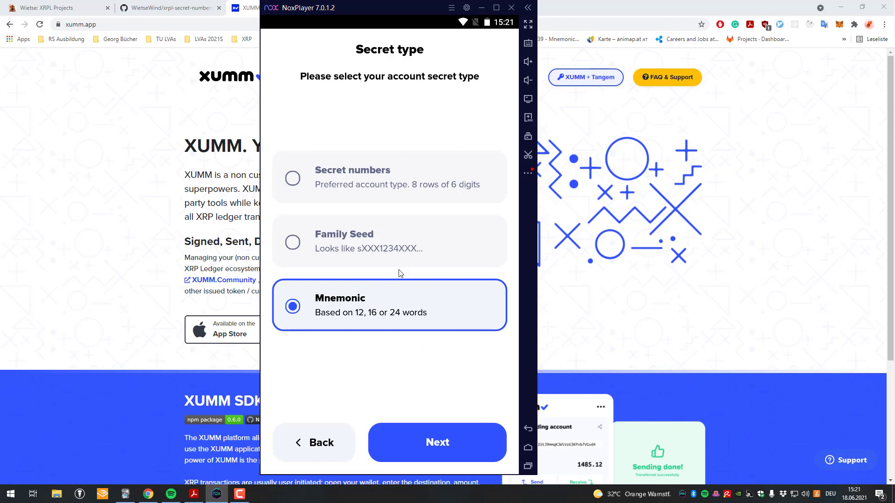
View the Mnemonic warning, go back, and select Secret numbers as the secret type.
left_click(349, 309)
left_click(346, 304)
left_click(431, 433)
left_click(335, 442)
left_click(391, 246)
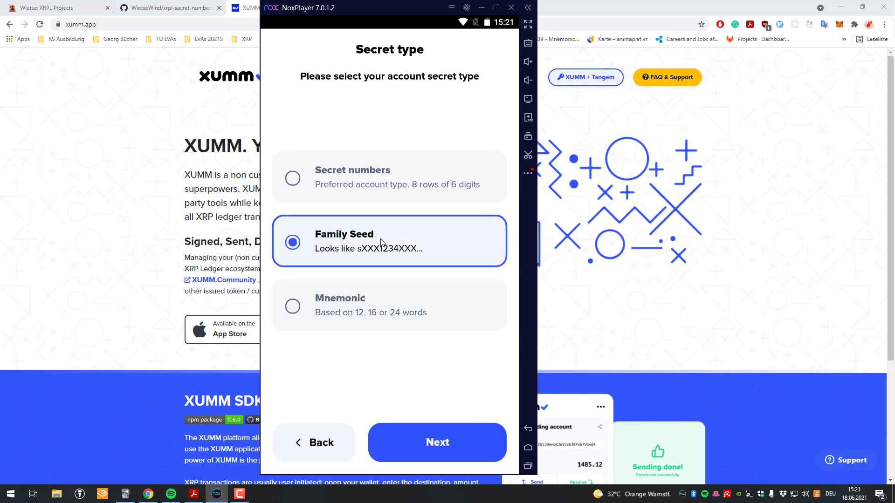
left_click(373, 192)
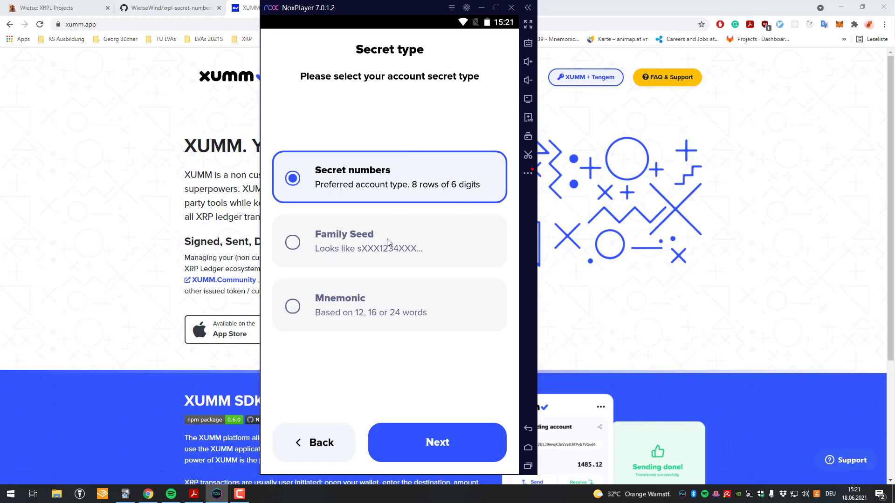
Back out and create a new account, accepting the warning to reveal secret numbers row A.
left_click(329, 450)
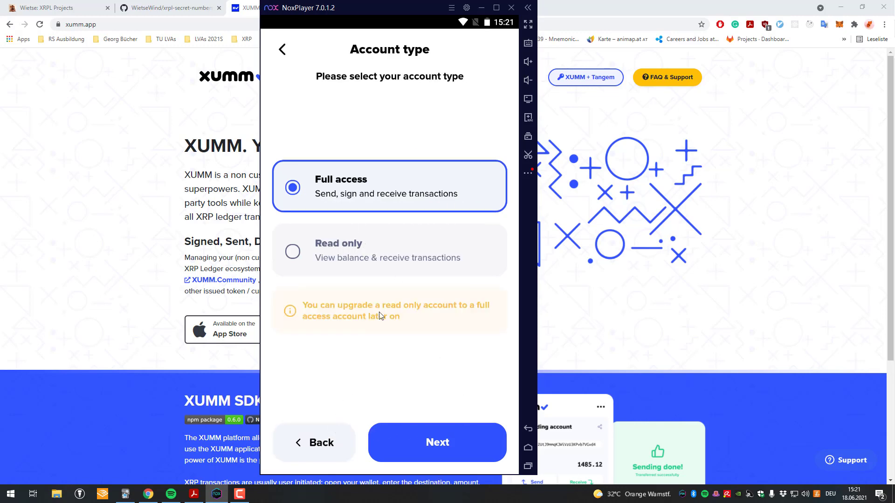
left_click(325, 441)
left_click(421, 327)
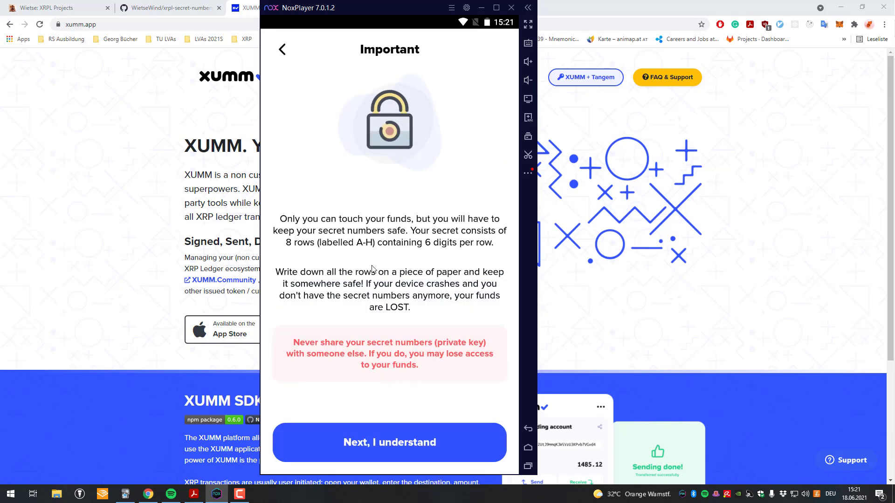
left_click(413, 459)
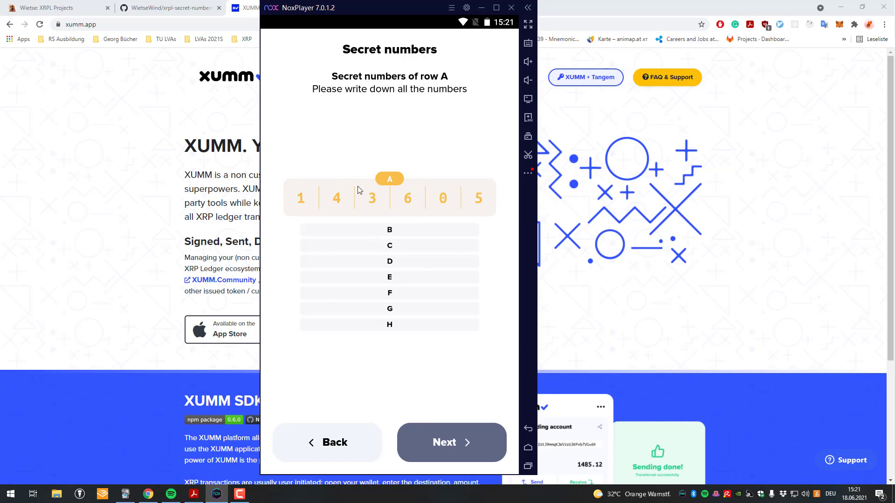
left_click(170, 108)
Scroll through the xrpl-secret-numbers README and select the sample secret numbers in the import example.
key("ctrl+shift+Tab")
scroll(303, 238, "down", 7)
scroll(308, 213, "down", 14)
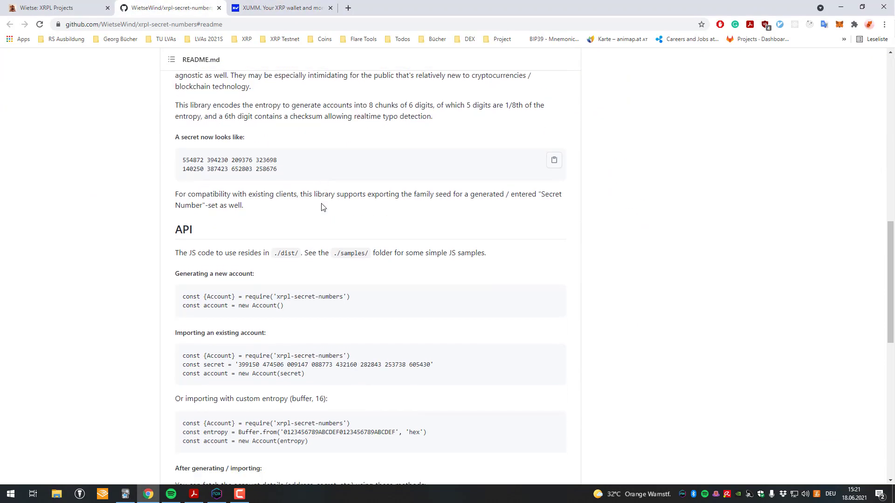
scroll(319, 214, "up", 6)
scroll(318, 207, "up", 14)
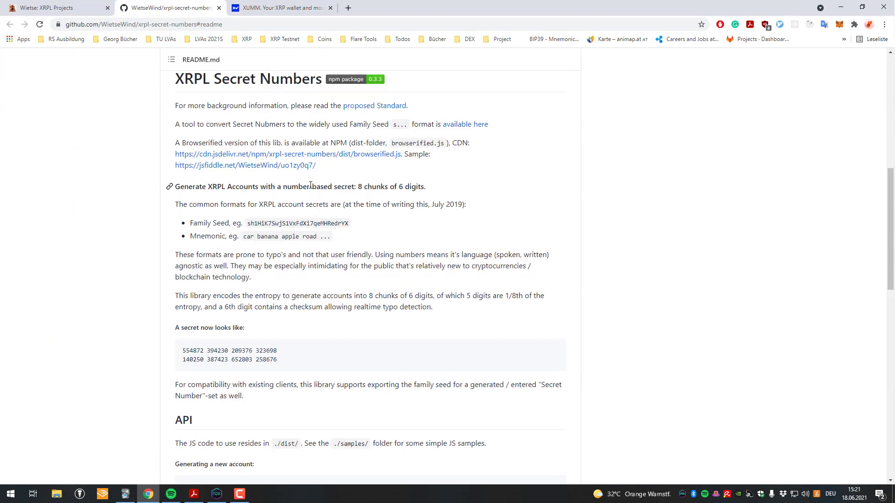
scroll(295, 214, "down", 4)
scroll(294, 219, "down", 4)
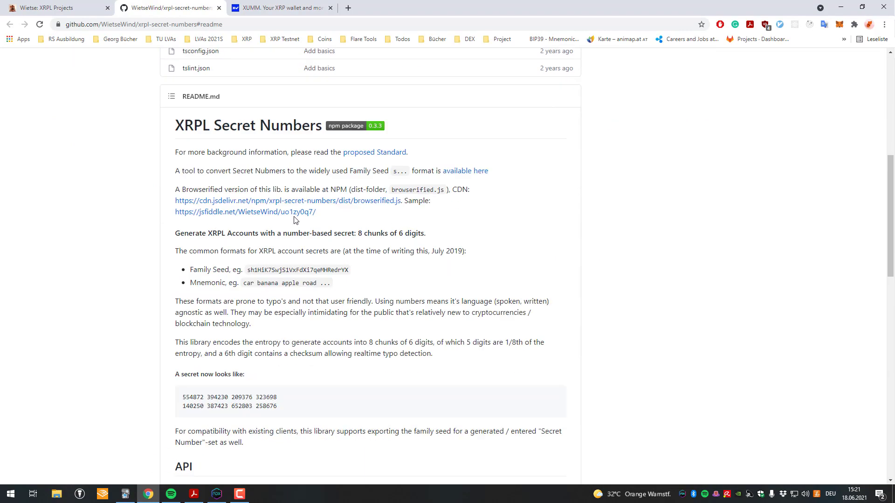
left_click_drag(308, 322, 326, 483)
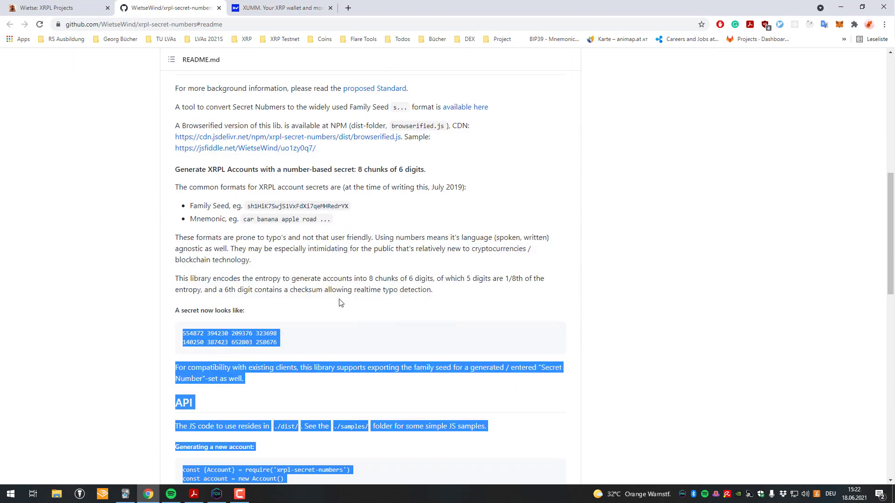
scroll(306, 269, "down", 2)
scroll(280, 256, "down", 2)
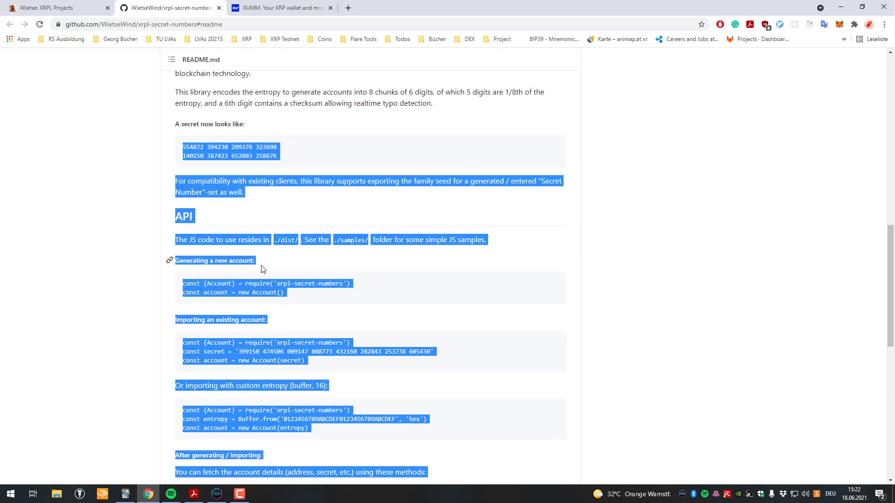
scroll(273, 285, "down", 2)
left_click_drag(238, 258, 380, 258)
Return to the top of the repository page, briefly checking the XUMM web tab.
scroll(326, 309, "down", 2)
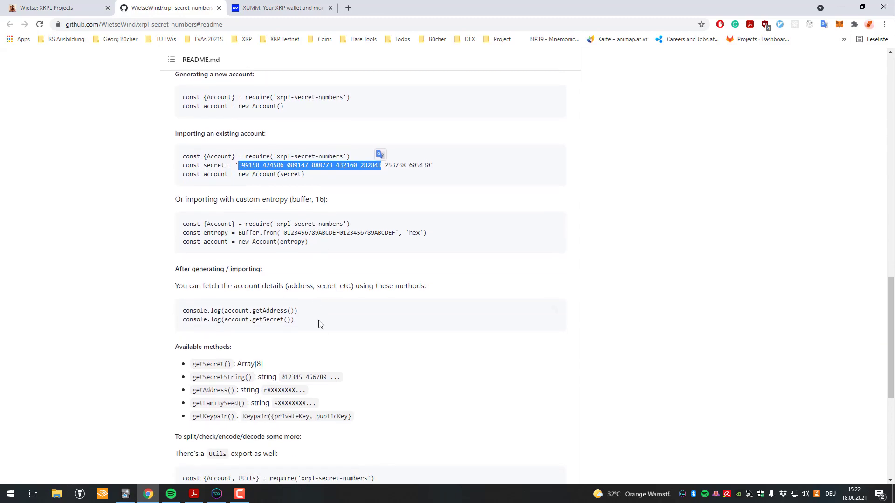
scroll(308, 328, "up", 1)
scroll(291, 321, "down", 3)
scroll(280, 308, "down", 4)
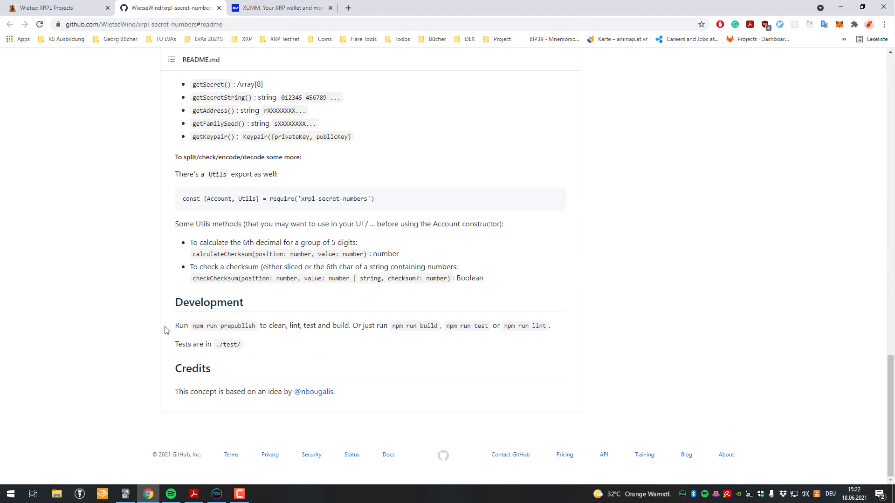
key("Home")
scroll(274, 156, "down", 11)
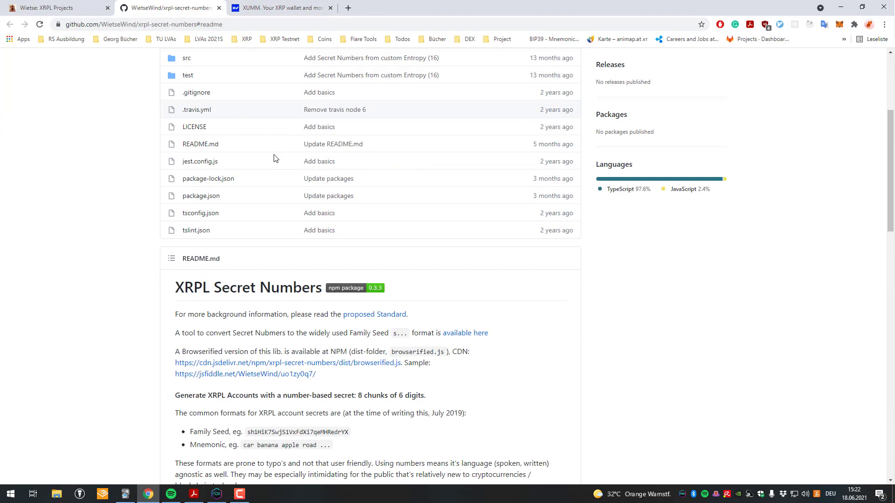
scroll(252, 93, "up", 3)
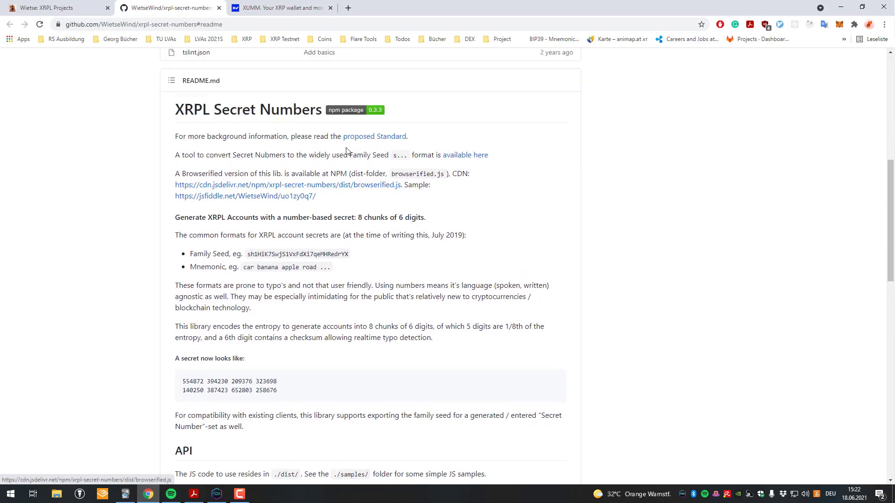
scroll(345, 140, "up", 8)
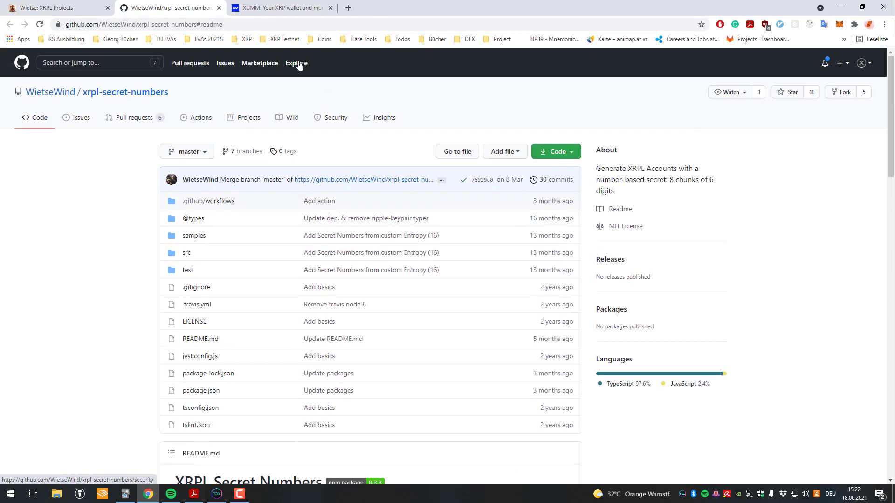
left_click(280, 8)
left_click(167, 8)
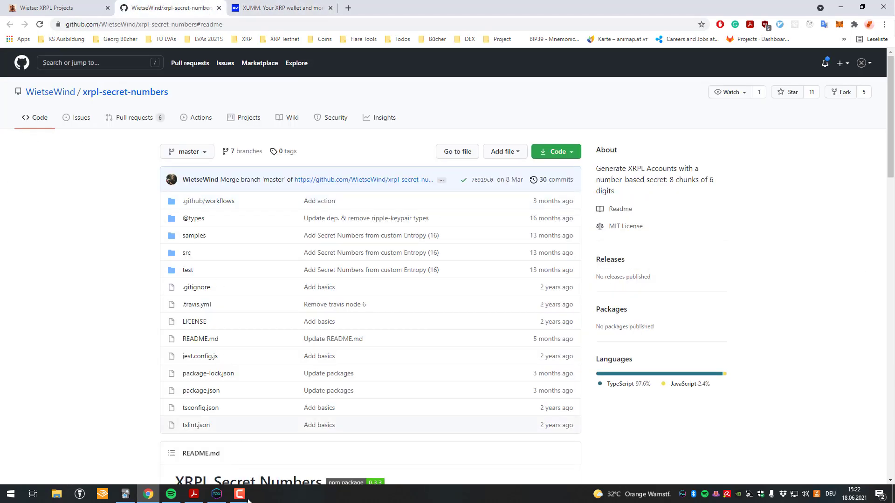
Bring NoxPlayer forward and launch Notepad++ from Windows search with a blank document.
left_click(220, 498)
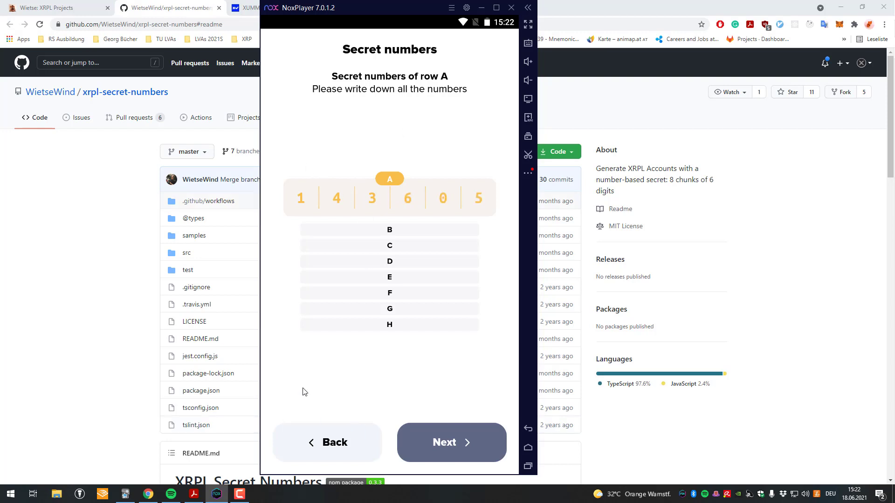
key("super")
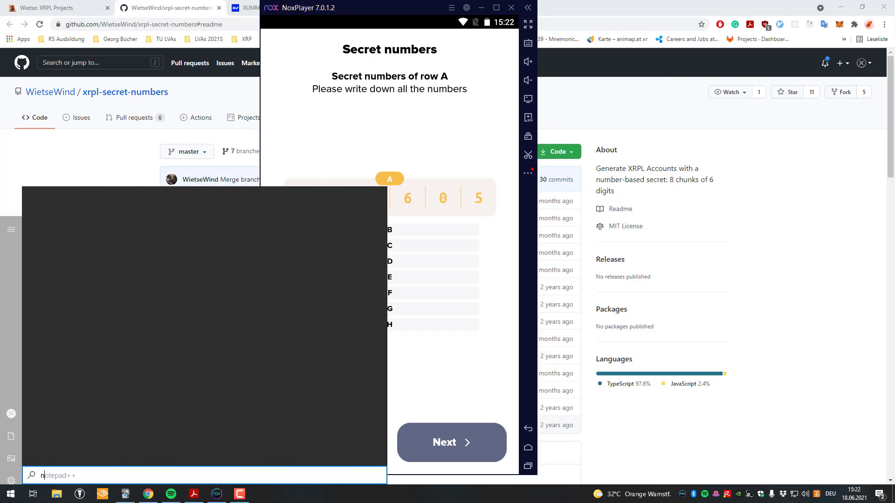
type("notepad")
key("Return")
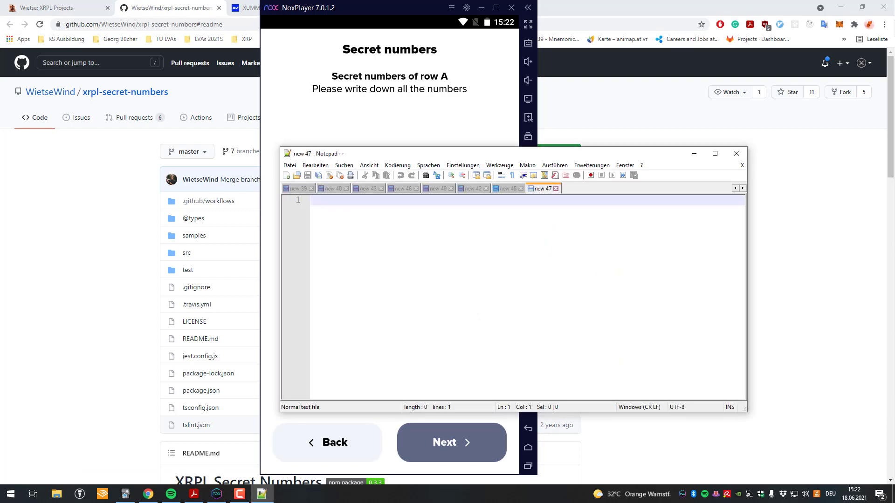
Transcribe secret number rows A, B and C from XUMM into the note, one row per line.
left_click_drag(515, 158, 774, 139)
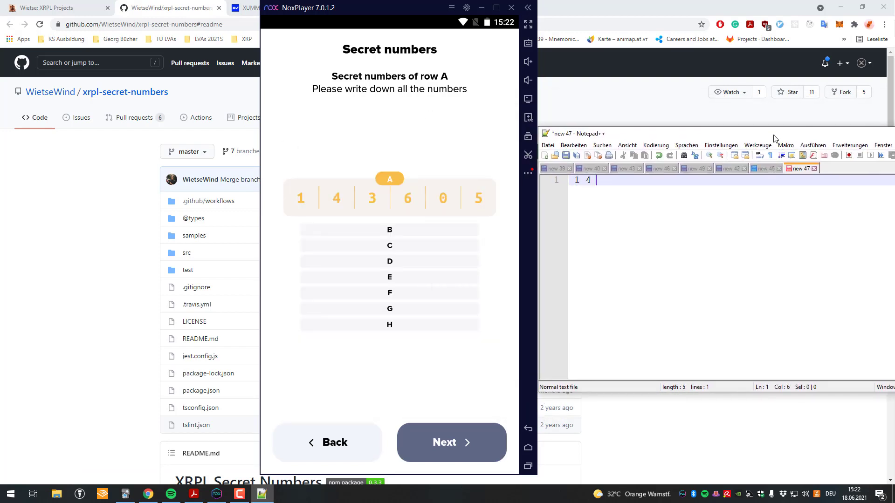
left_click(455, 440)
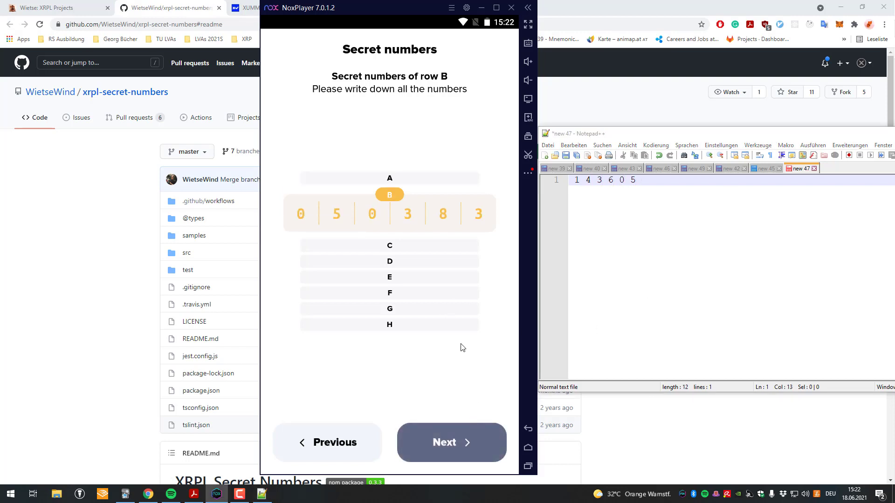
left_click_drag(637, 180, 585, 180)
left_click(581, 183)
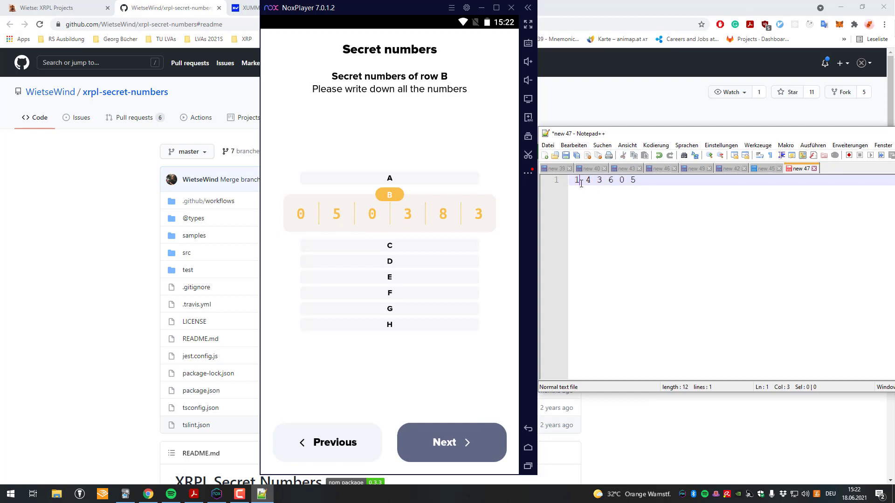
key("BackSpace")
key("Right")
key("End")
key("Return")
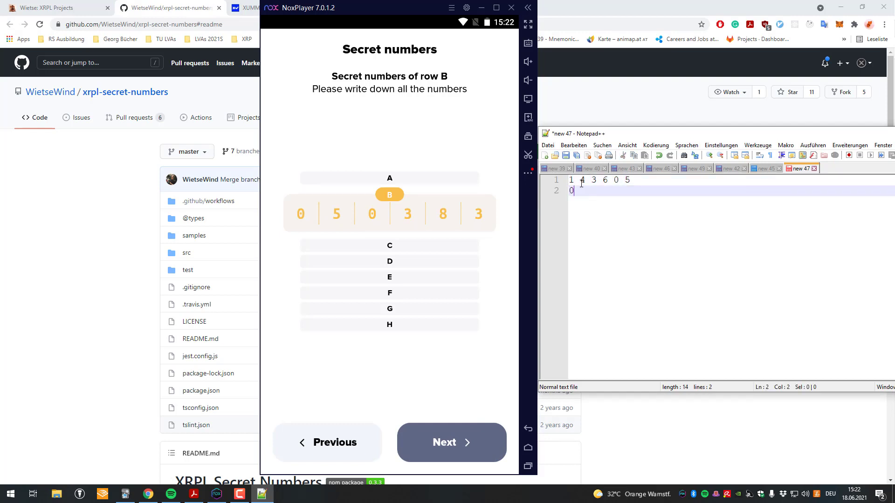
key("Return")
left_click(473, 447)
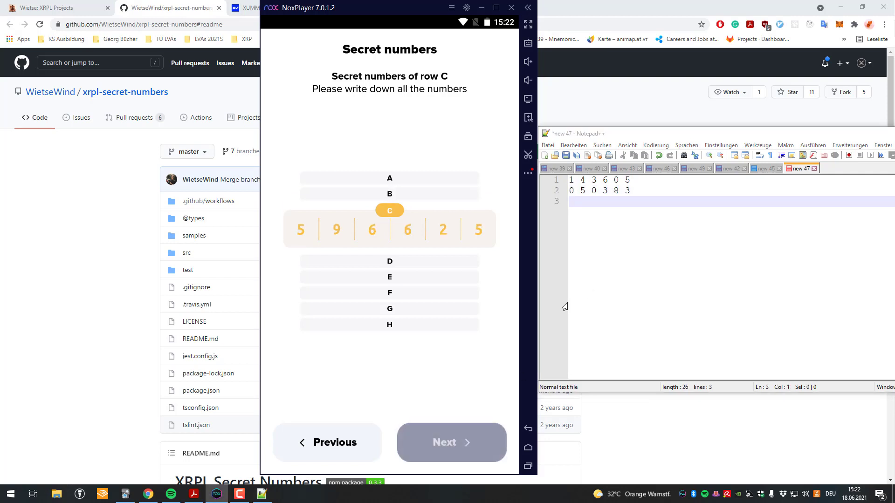
left_click(700, 204)
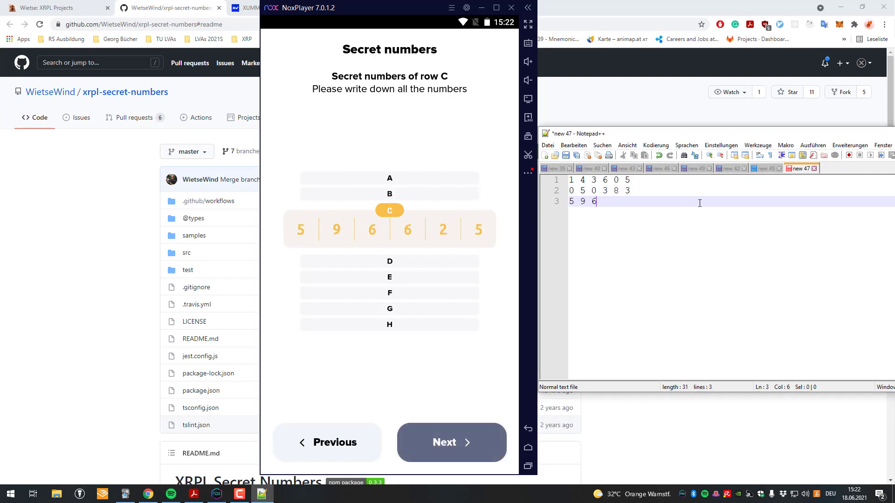
key("Return")
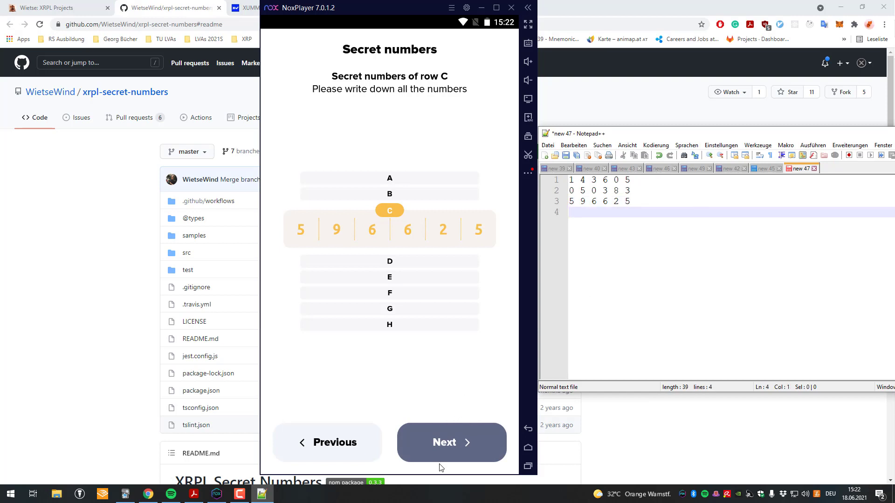
Copy secret number rows D, E and F into the note on their own lines.
left_click(466, 444)
left_click(699, 237)
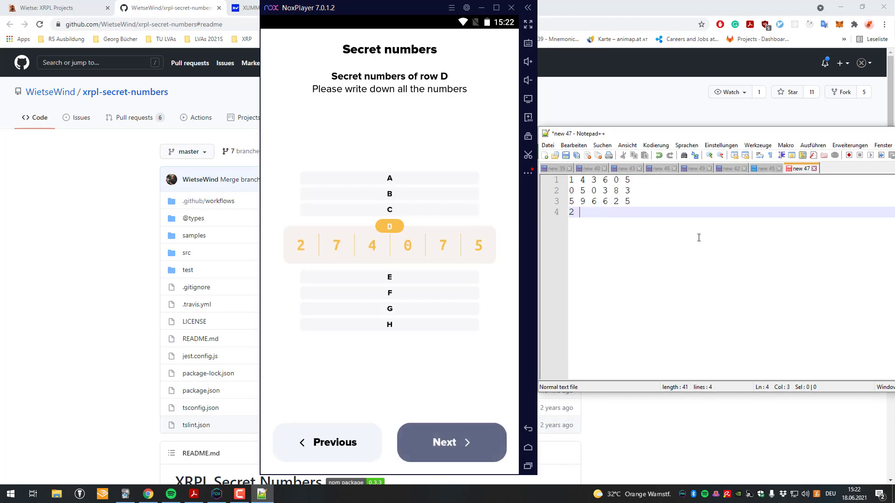
key("Return")
left_click(492, 459)
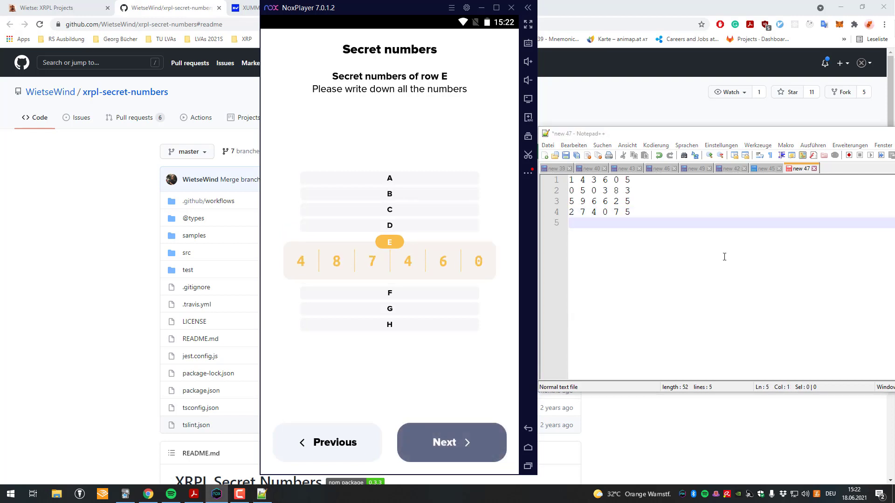
left_click(724, 257)
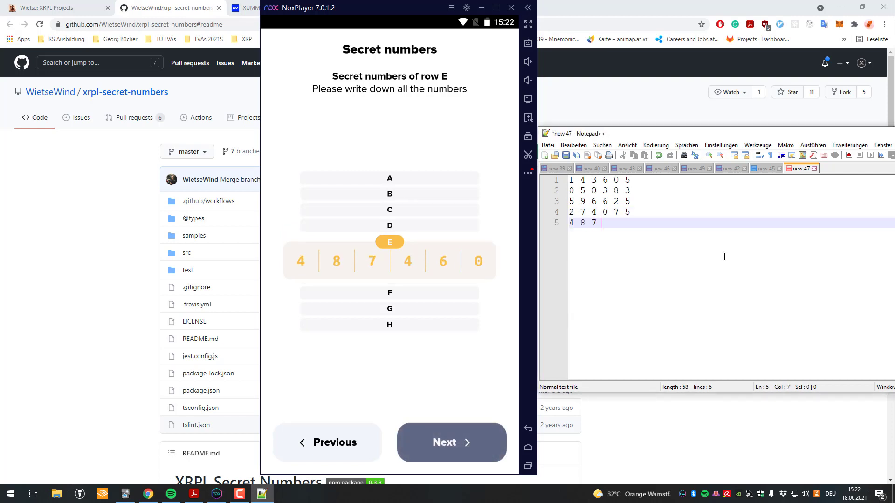
key("Return")
key("Return")
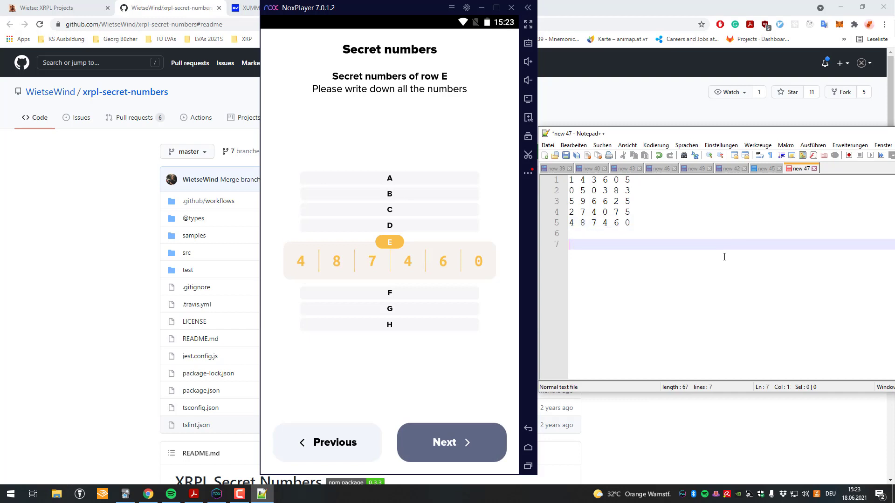
key("BackSpace")
left_click(461, 429)
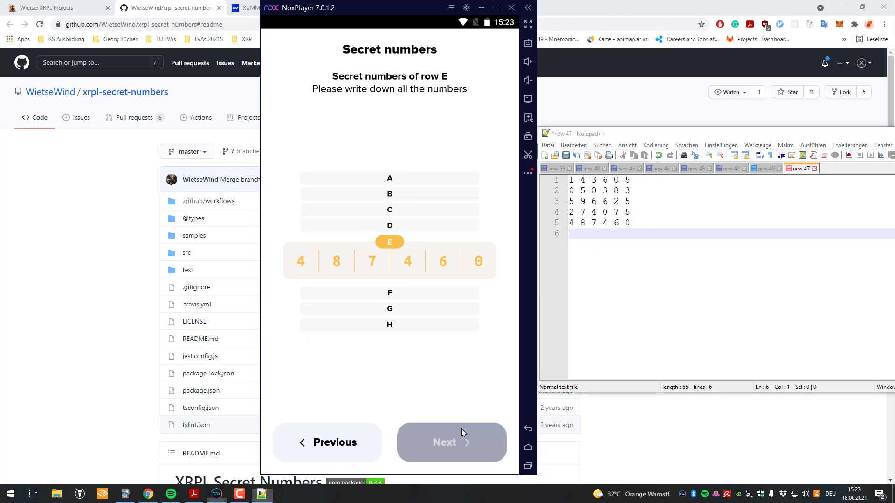
left_click(686, 279)
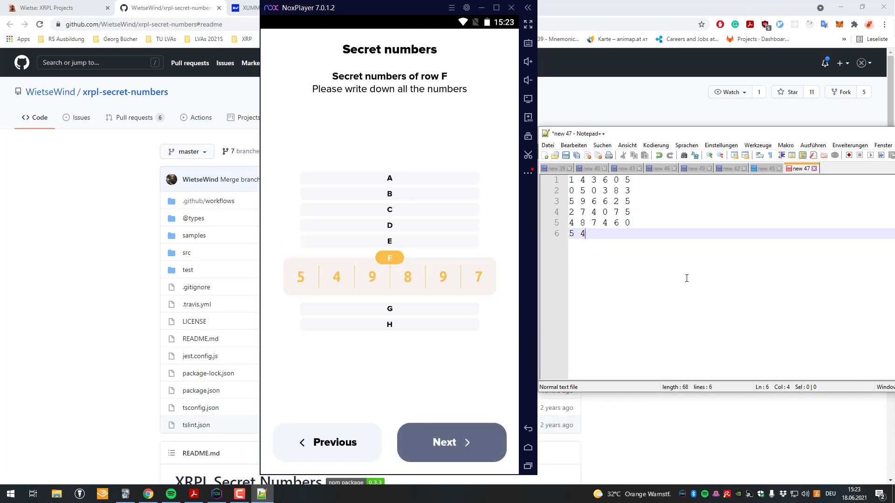
key("Return")
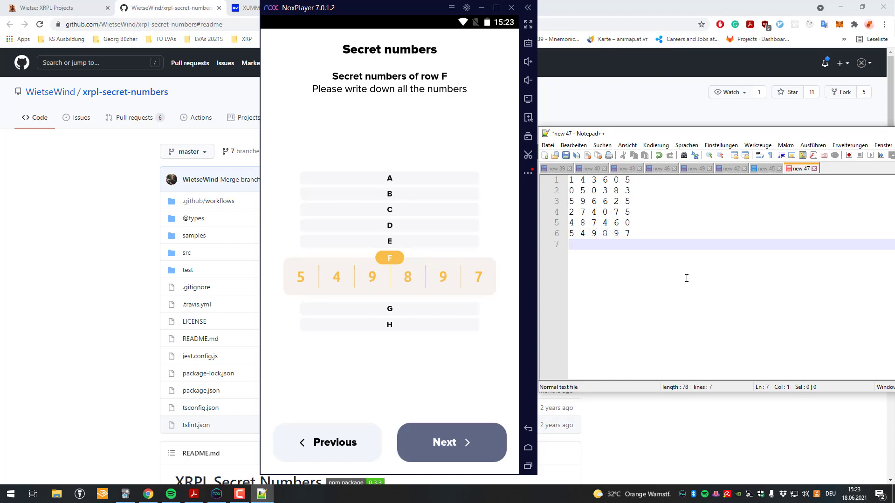
Copy rows G and H into the note and proceed to the confirmation screen.
left_click(458, 452)
left_click(673, 286)
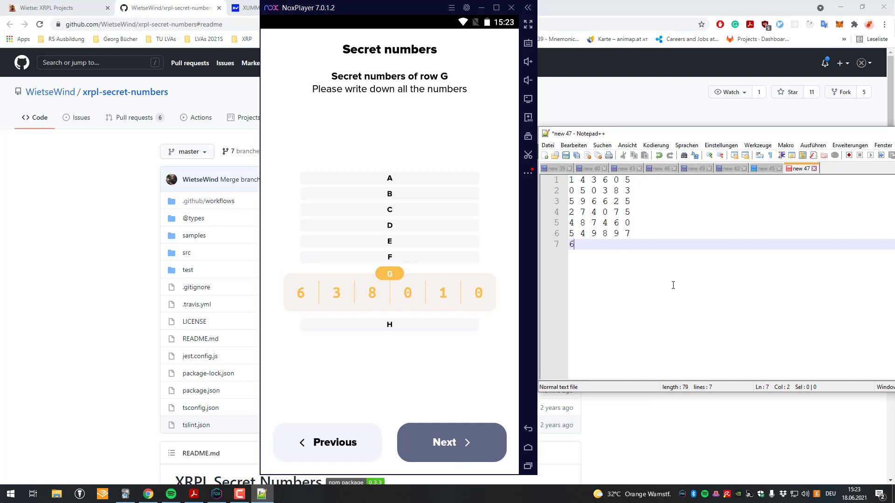
key("Return")
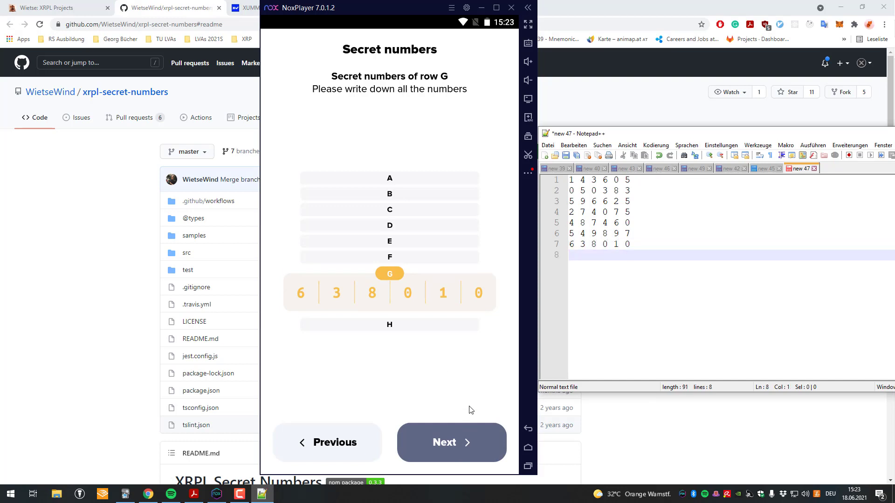
left_click(466, 431)
left_click(701, 282)
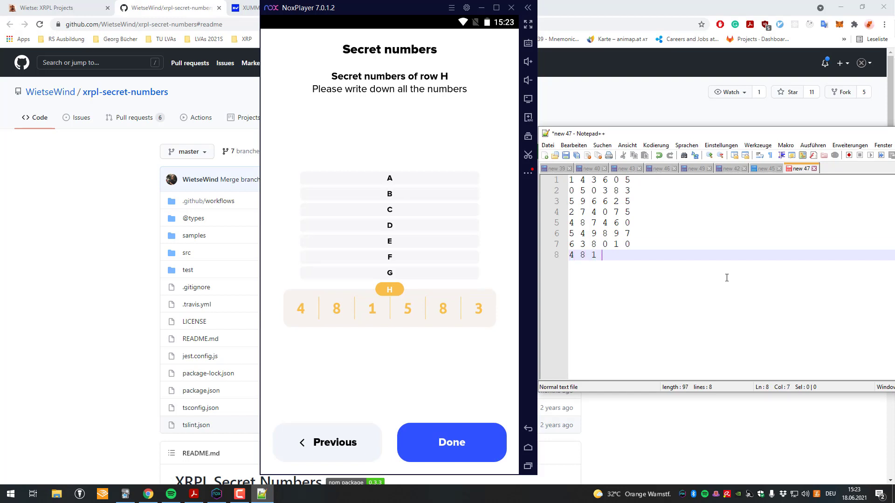
left_click(462, 440)
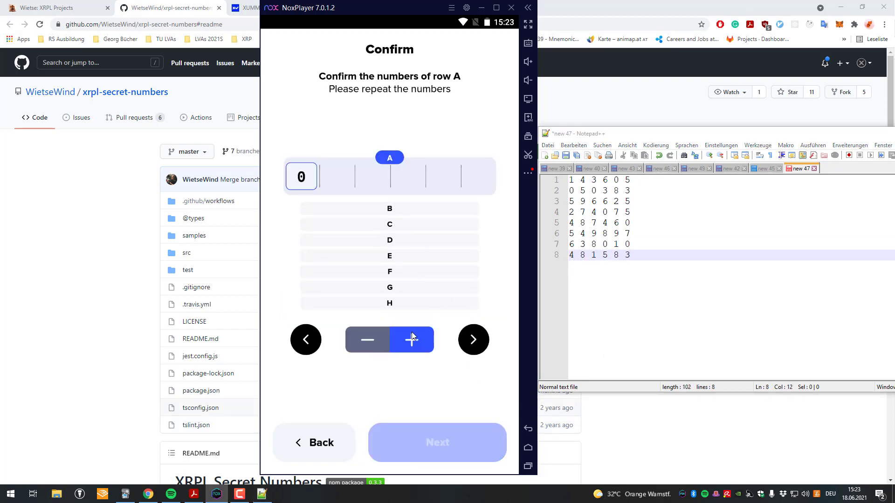
Select all numbers in the note and set row A's first three digits to match using +/−.
left_click(593, 199)
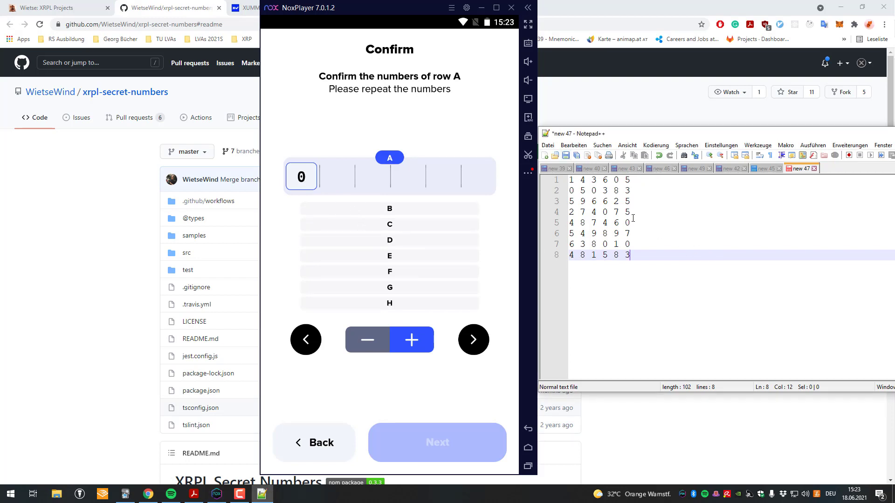
key("ctrl+a")
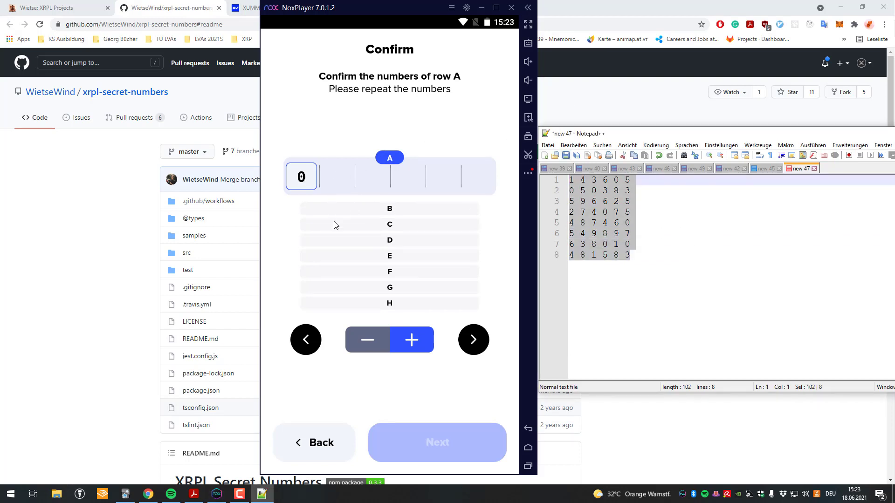
left_click(412, 340)
left_click(471, 336)
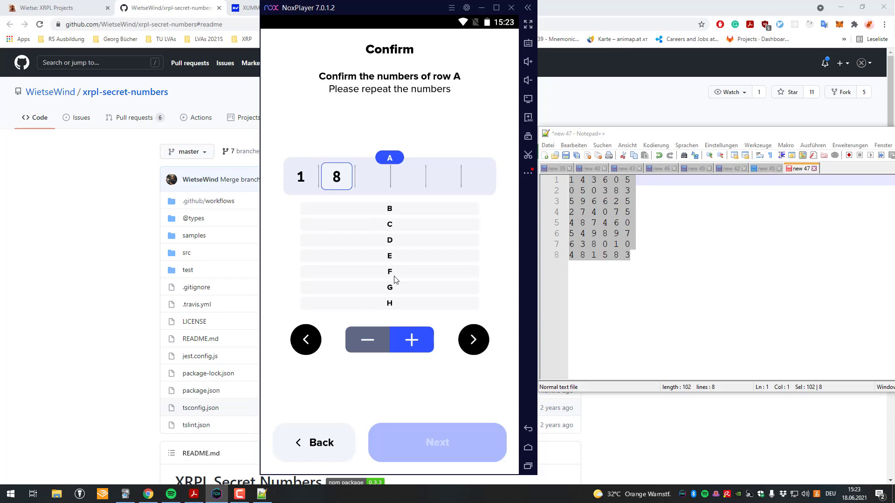
left_click(368, 337)
left_click(362, 340)
left_click(363, 340)
left_click(363, 340)
left_click(471, 345)
left_click(360, 336)
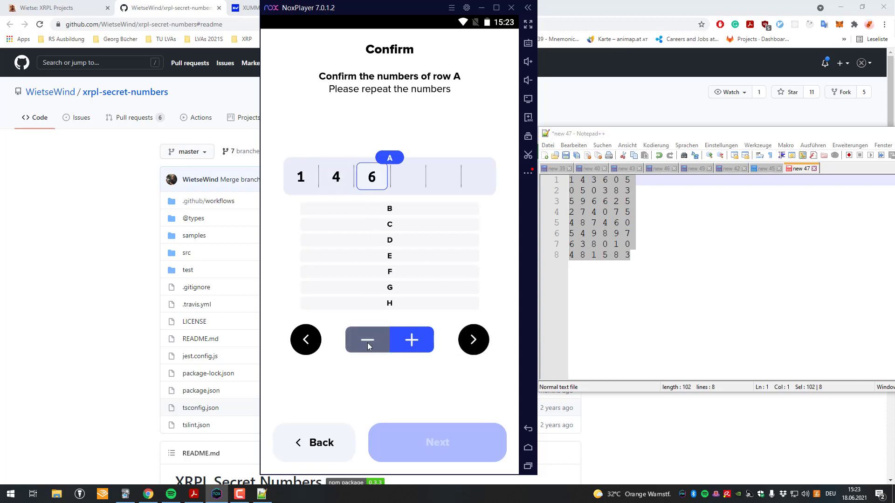
left_click(405, 343)
left_click(405, 343)
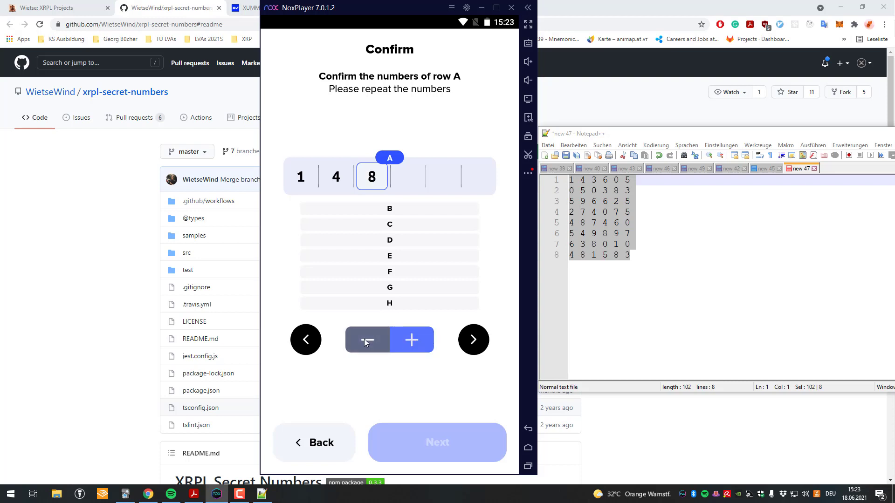
left_click(363, 340)
left_click(362, 339)
left_click(363, 339)
left_click(361, 340)
left_click(361, 340)
Set row A's fourth to sixth digits to match the note and submit the row.
left_click(474, 340)
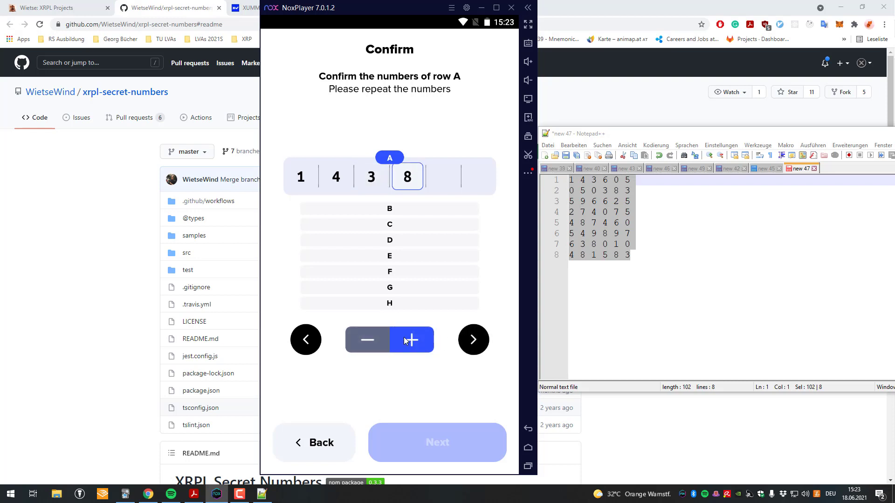
left_click(361, 335)
left_click(361, 335)
left_click(474, 340)
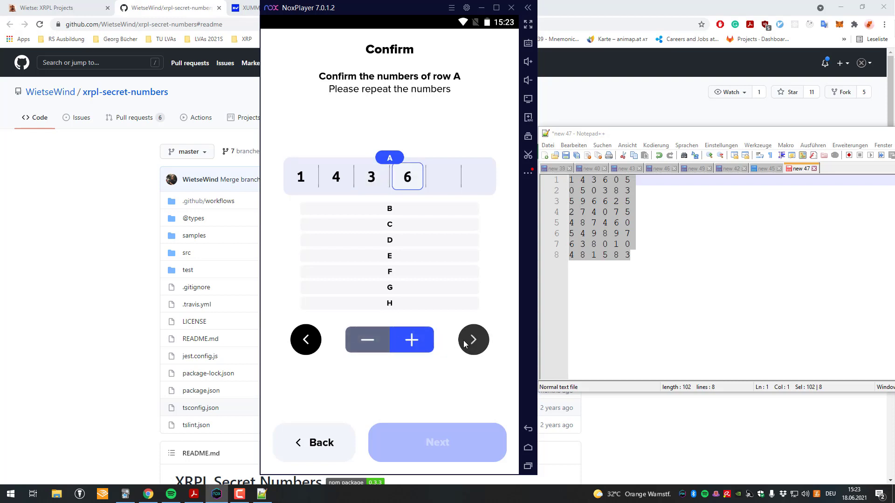
left_click(409, 341)
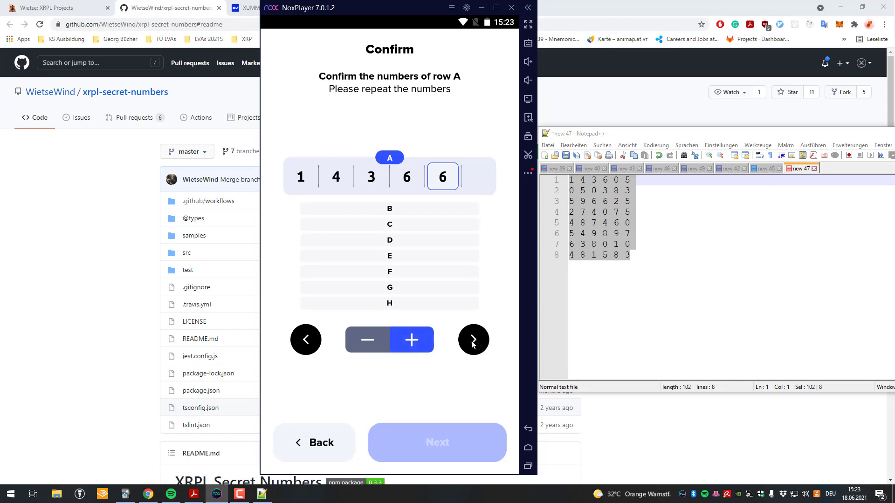
left_click(411, 340)
left_click(376, 341)
left_click(376, 341)
left_click(376, 341)
left_click(376, 341)
left_click(377, 341)
left_click(376, 341)
left_click(376, 341)
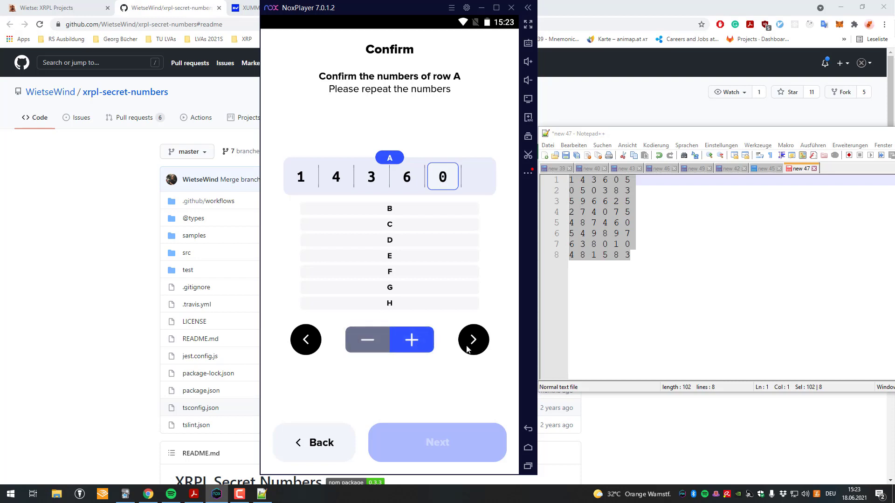
left_click(468, 349)
left_click(369, 339)
left_click(370, 340)
left_click(477, 348)
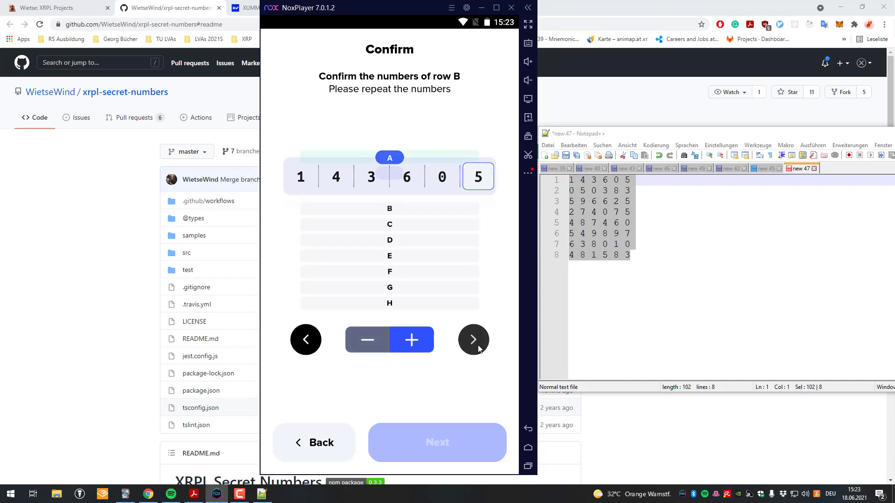
Adjust row B's six secret digits to match the saved copy and submit the row.
left_click(383, 340)
left_click(368, 341)
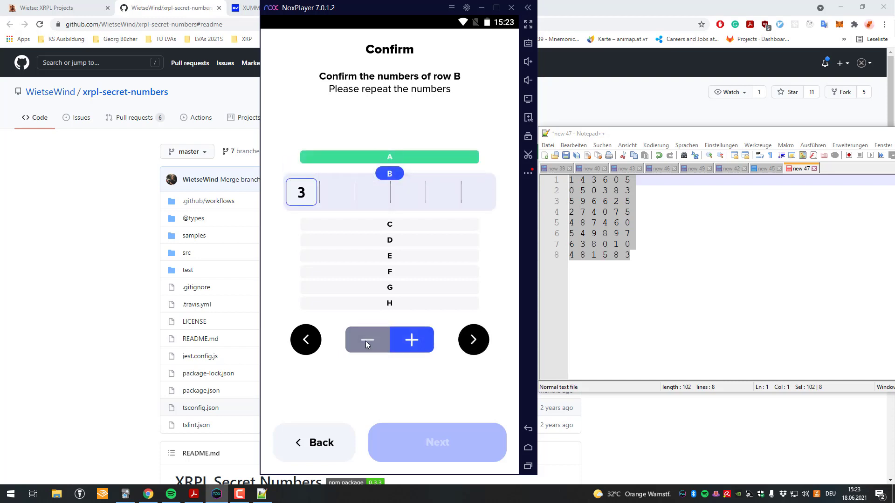
left_click(366, 340)
left_click(473, 343)
left_click(398, 335)
left_click(397, 335)
left_click(398, 335)
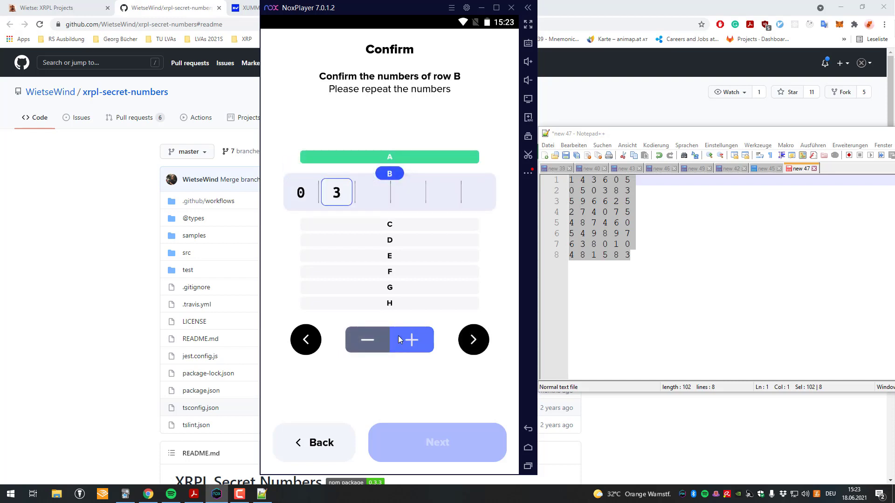
left_click(398, 335)
left_click(398, 335)
left_click(470, 345)
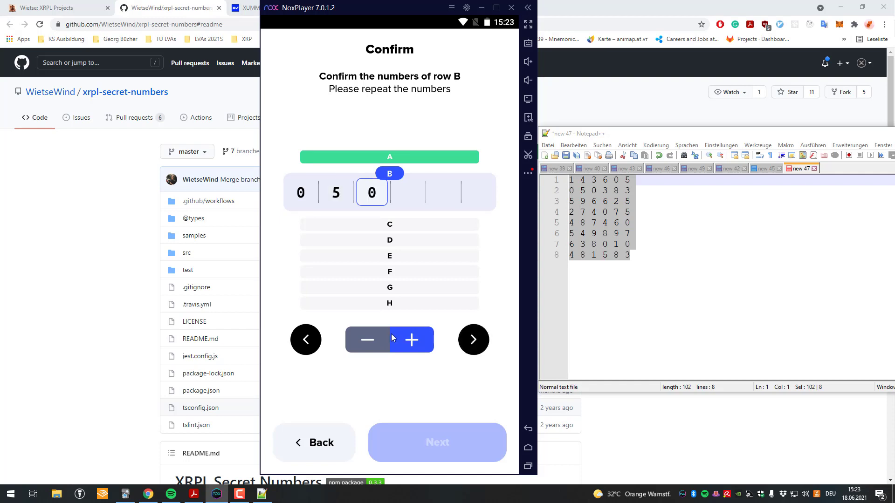
left_click(479, 345)
left_click(418, 333)
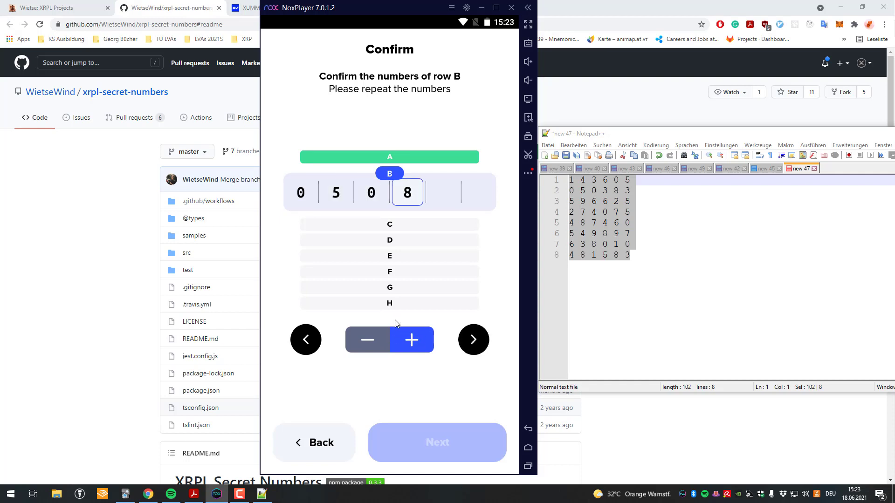
left_click(373, 330)
left_click(371, 330)
left_click(369, 330)
left_click(484, 339)
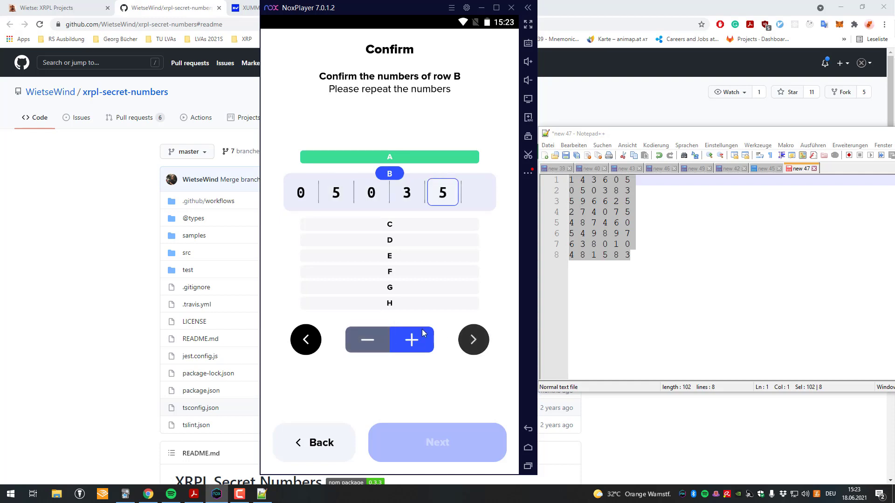
left_click(389, 334)
left_click(389, 334)
left_click(388, 334)
left_click(381, 335)
left_click(359, 337)
left_click(359, 337)
left_click(362, 338)
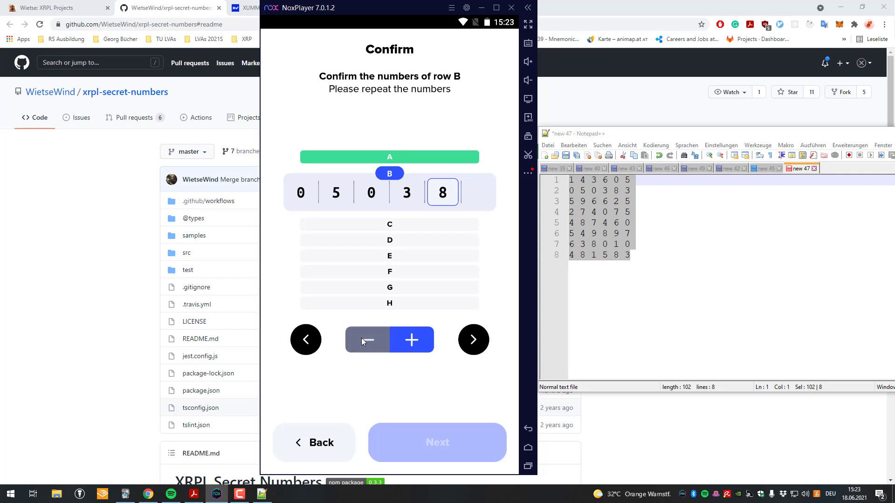
left_click(362, 338)
left_click(412, 339)
left_click(474, 340)
left_click(431, 342)
left_click(377, 334)
left_click(377, 335)
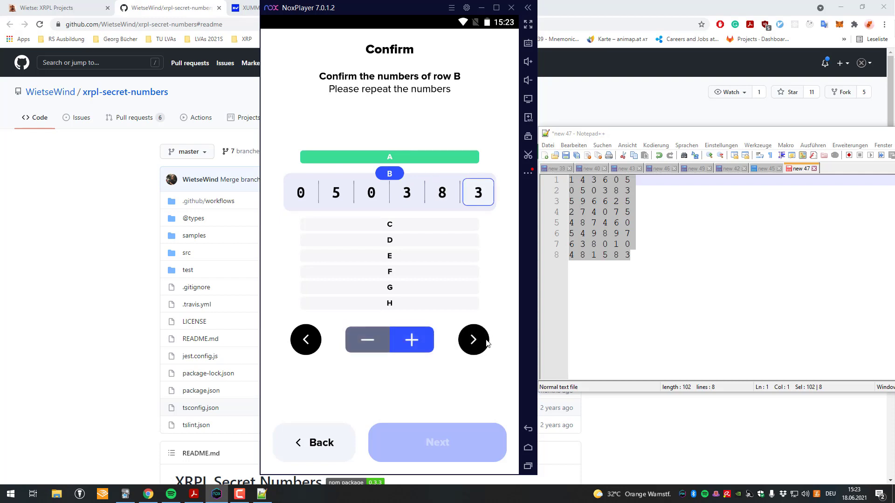
left_click(478, 340)
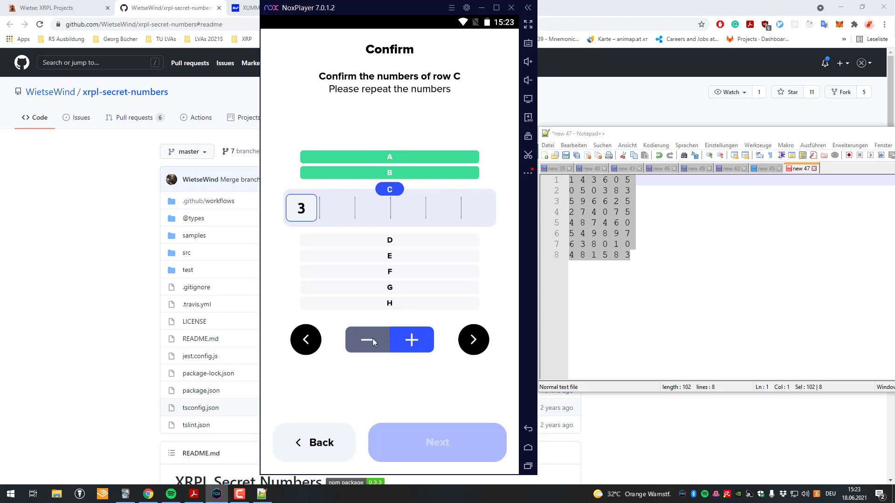
Set all six digits of row C to match the saved copy and confirm the row.
left_click(410, 340)
left_click(410, 340)
left_click(473, 339)
left_click(412, 340)
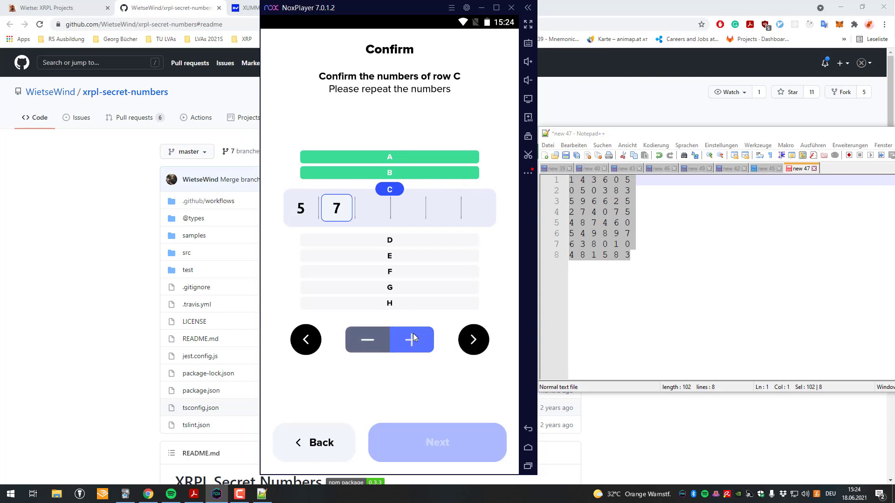
left_click(413, 340)
left_click(413, 339)
left_click(474, 340)
left_click(413, 339)
left_click(413, 339)
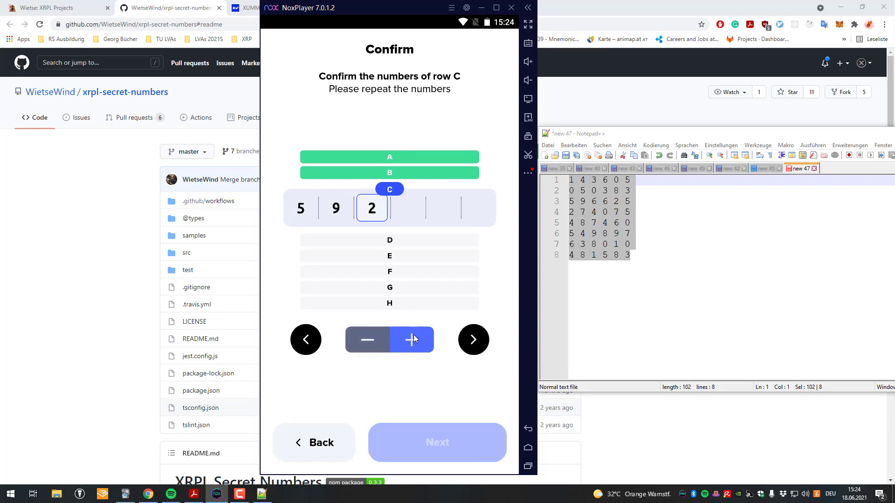
left_click(413, 338)
left_click(413, 338)
left_click(413, 338)
left_click(413, 338)
left_click(474, 339)
left_click(410, 338)
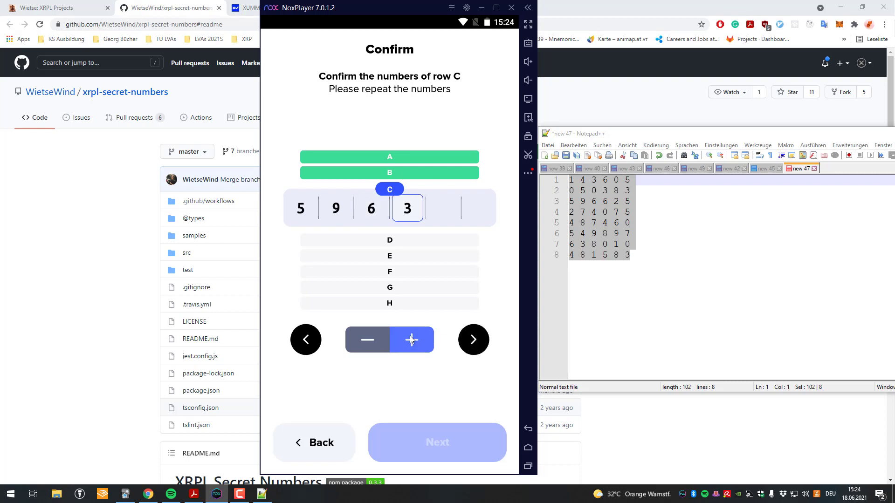
left_click(410, 339)
left_click(410, 339)
left_click(410, 339)
left_click(473, 339)
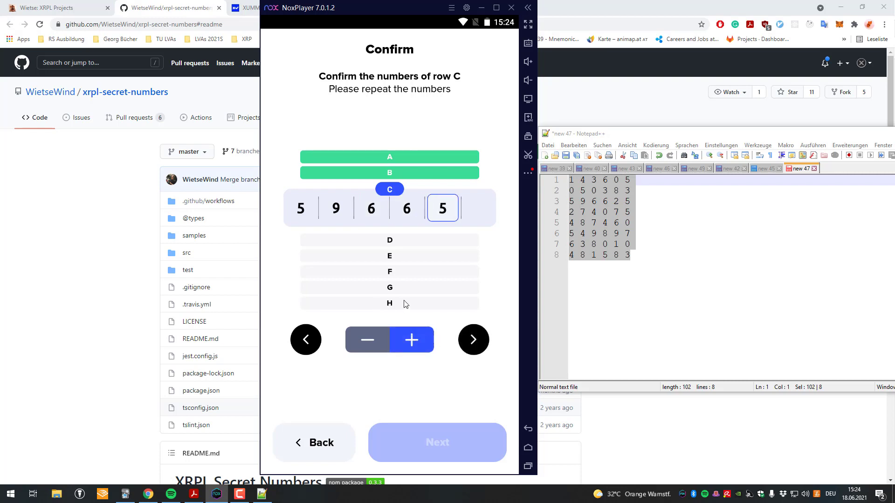
left_click(365, 339)
left_click(365, 339)
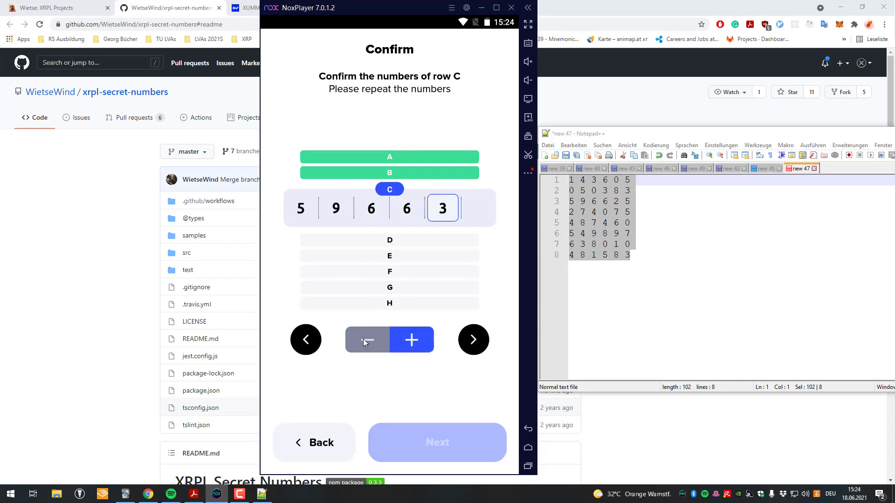
left_click(363, 340)
left_click(473, 340)
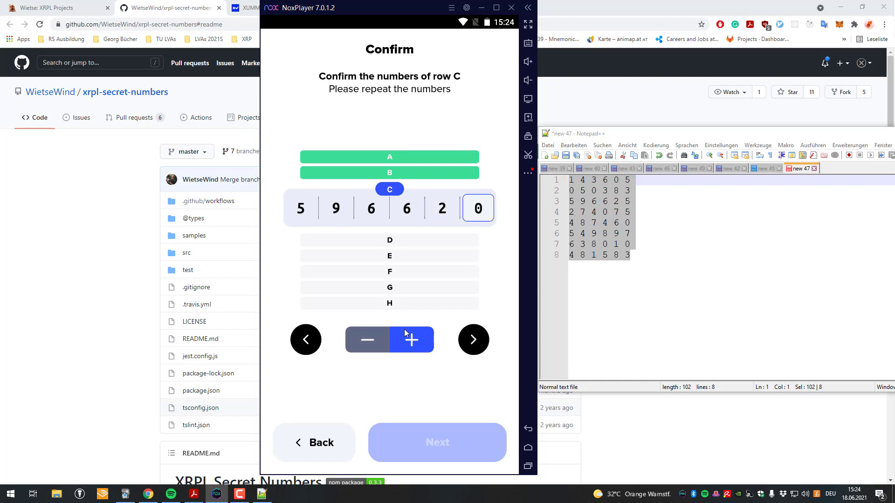
left_click(404, 330)
left_click(404, 329)
left_click(405, 329)
left_click(405, 330)
left_click(404, 329)
left_click(473, 340)
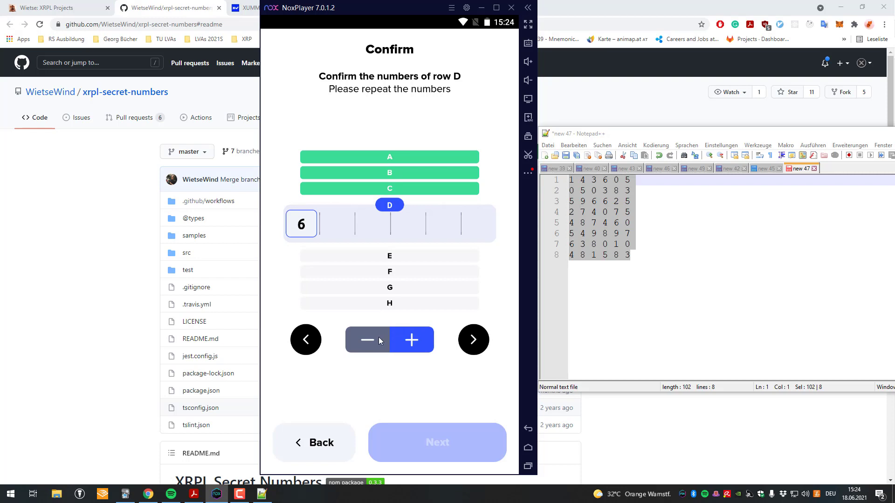
Set all six digits of row D to match the saved copy and confirm the row.
left_click(401, 339)
left_click(362, 337)
left_click(381, 337)
left_click(382, 338)
left_click(381, 337)
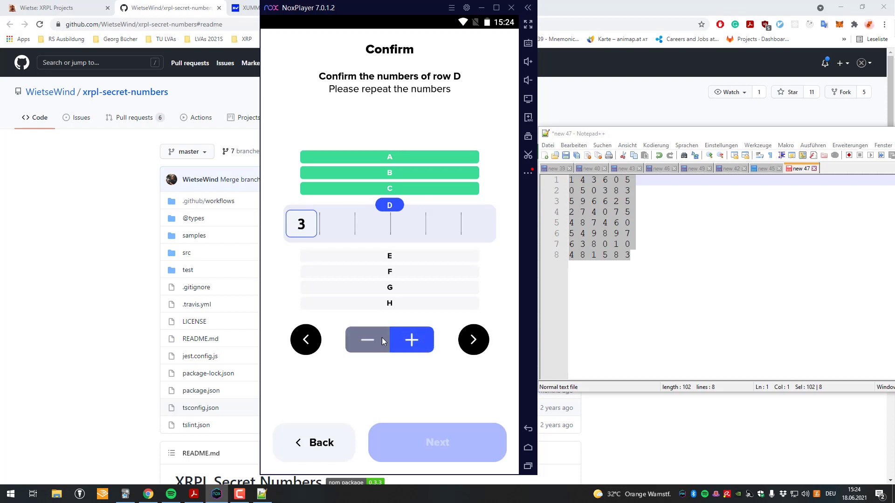
left_click(381, 338)
left_click(474, 340)
left_click(400, 339)
left_click(401, 339)
left_click(474, 340)
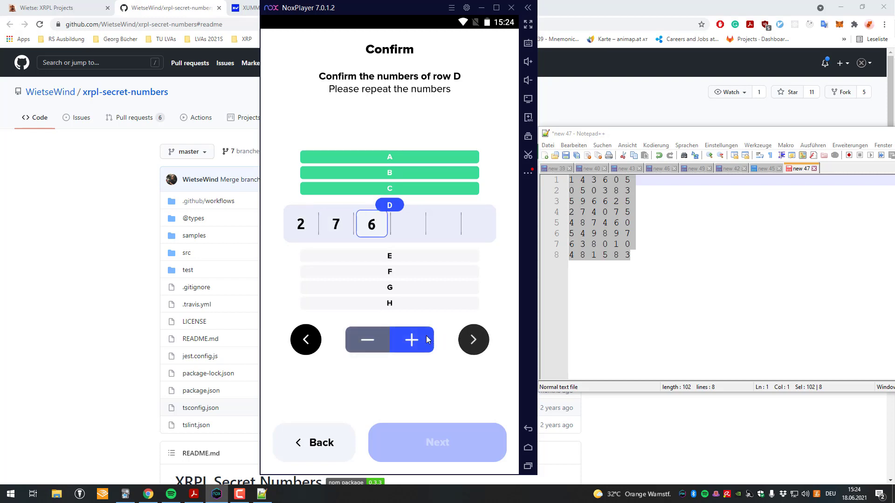
left_click(403, 338)
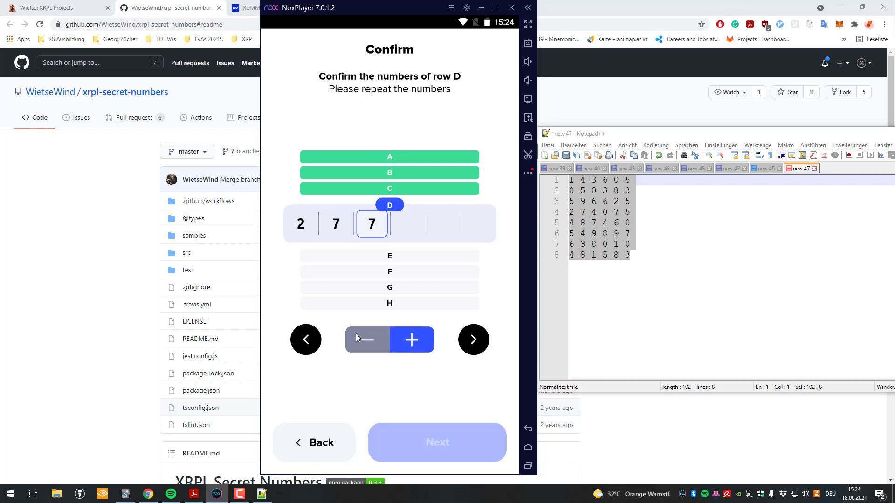
left_click(356, 334)
left_click(356, 334)
left_click(356, 335)
left_click(473, 340)
left_click(404, 337)
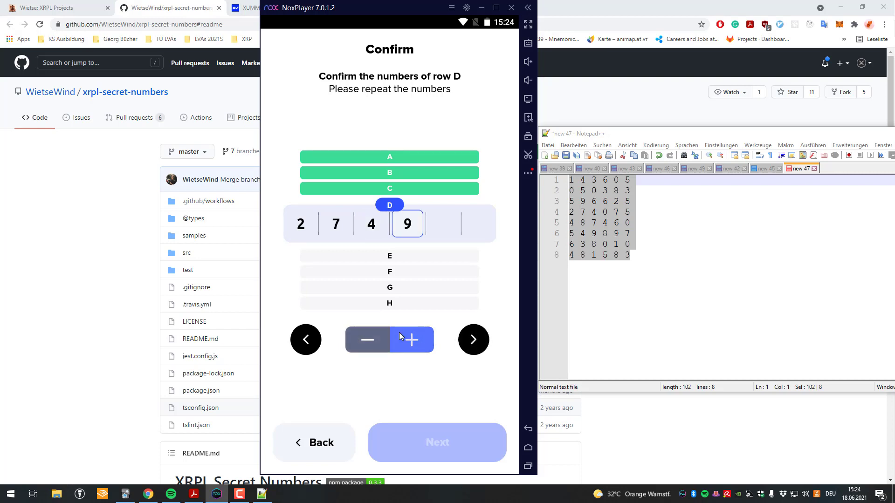
left_click(401, 336)
left_click(400, 336)
left_click(400, 336)
left_click(361, 337)
left_click(362, 334)
left_click(361, 334)
left_click(361, 335)
left_click(362, 334)
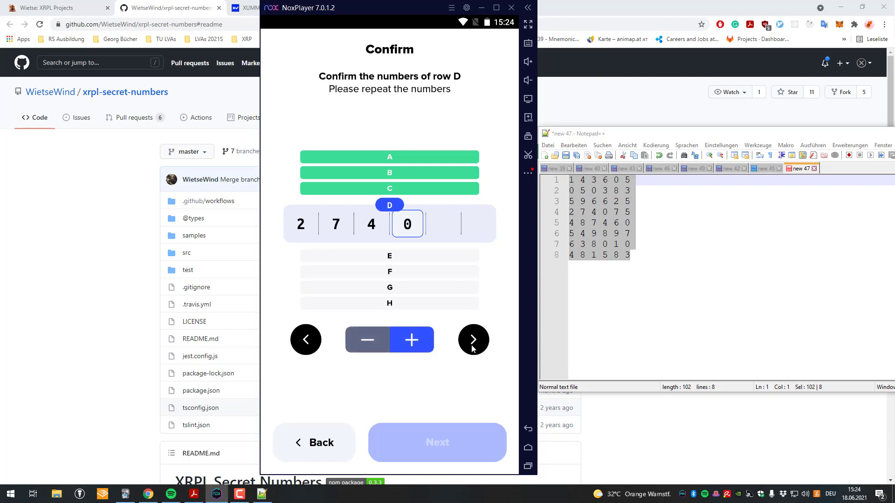
left_click(474, 340)
left_click(402, 337)
left_click(402, 337)
left_click(401, 338)
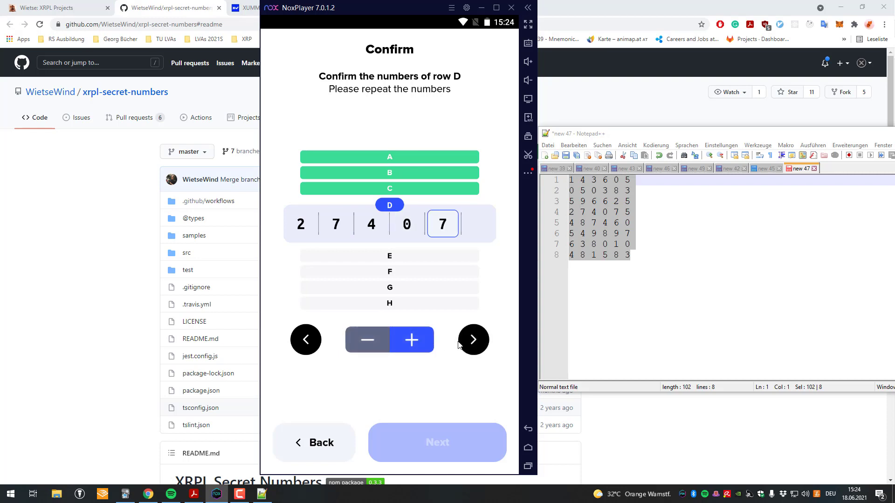
left_click(473, 339)
left_click(374, 334)
left_click(374, 334)
left_click(374, 335)
left_click(364, 334)
left_click(473, 339)
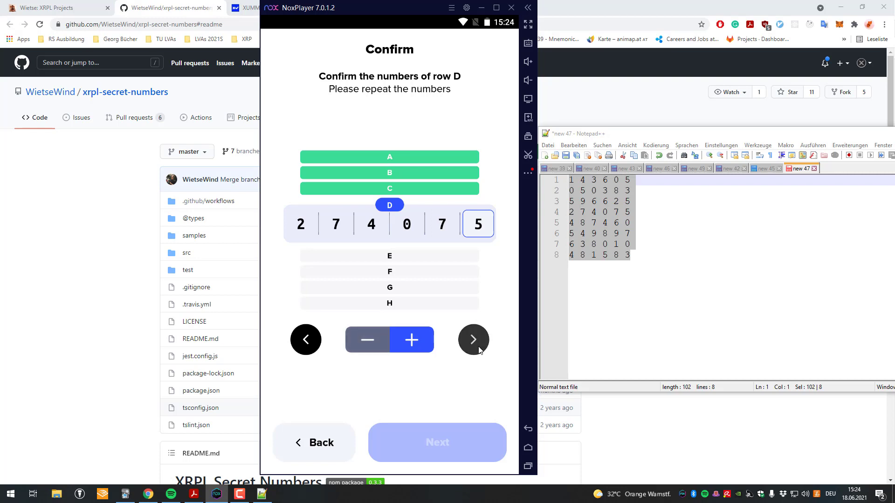
Set row E's six digits to match the saved copy and confirm it, reaching row F.
left_click(371, 342)
left_click(372, 342)
left_click(371, 342)
left_click(371, 342)
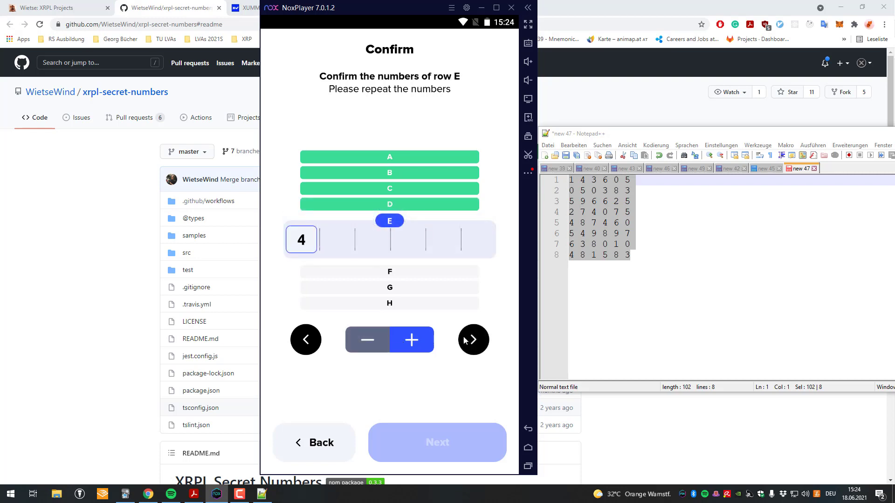
left_click(474, 339)
left_click(473, 346)
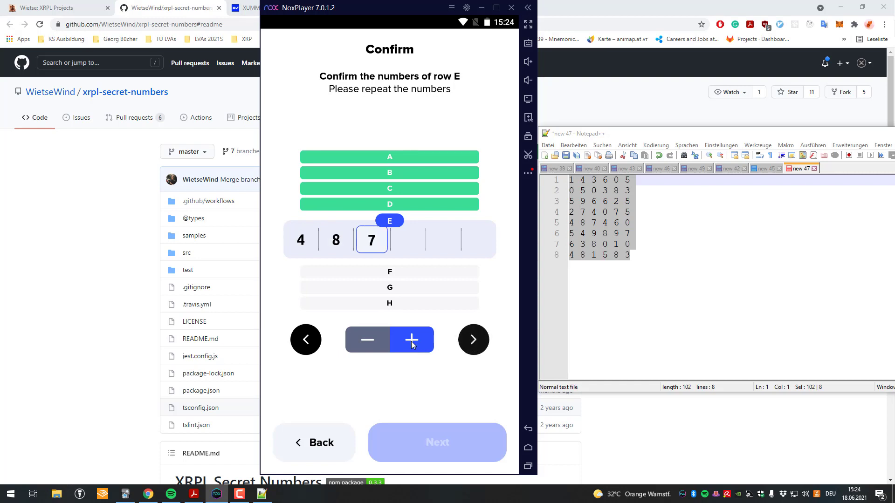
left_click(472, 346)
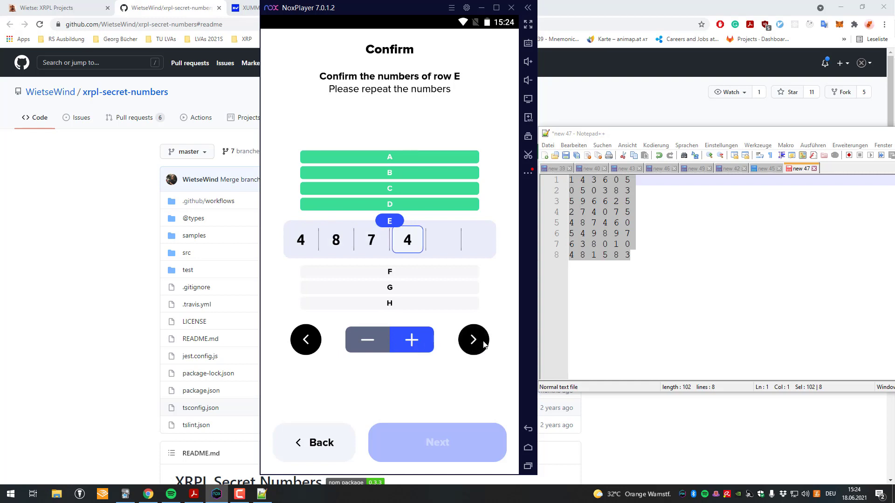
left_click(474, 341)
left_click(432, 342)
left_click(433, 342)
left_click(433, 341)
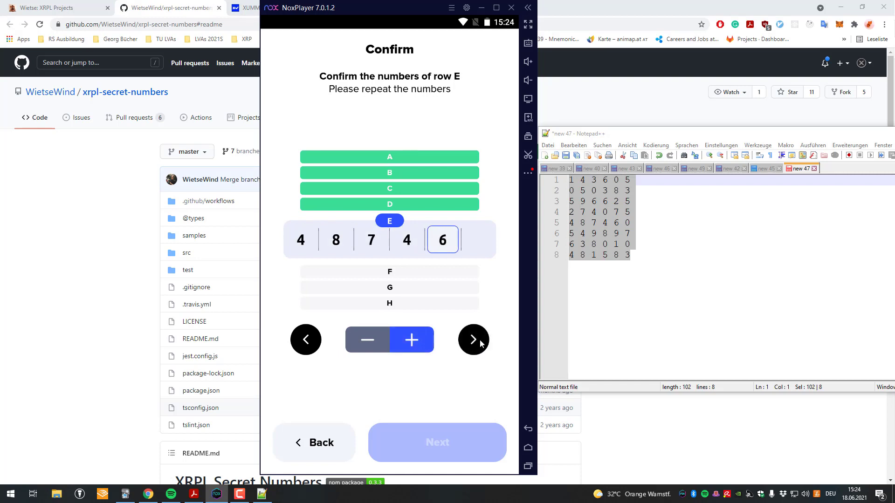
left_click(474, 340)
left_click(374, 334)
left_click(373, 333)
left_click(373, 333)
left_click(373, 333)
left_click(368, 334)
left_click(358, 333)
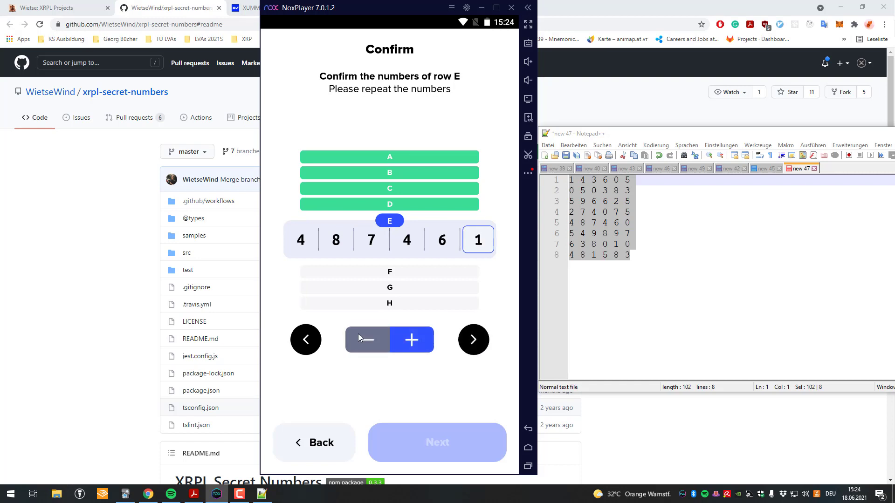
left_click(358, 334)
left_click(473, 340)
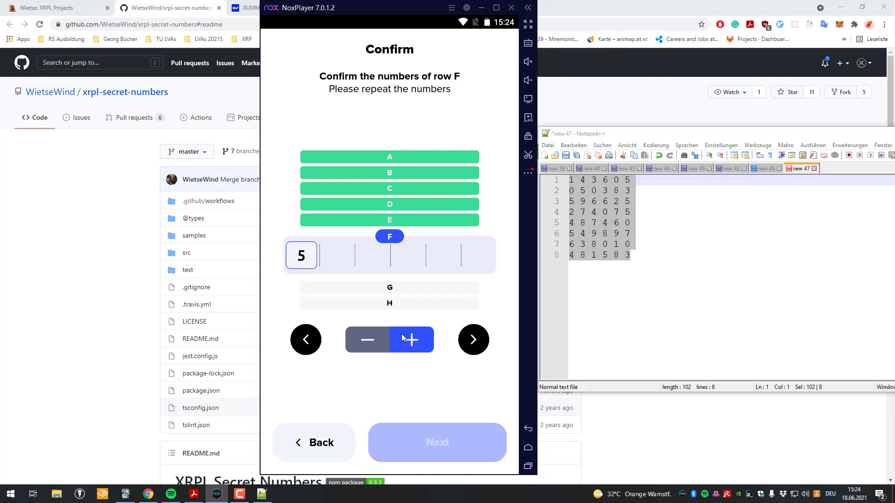
Finish row F's remaining five digits to match the saved copy and confirm the row.
left_click(473, 340)
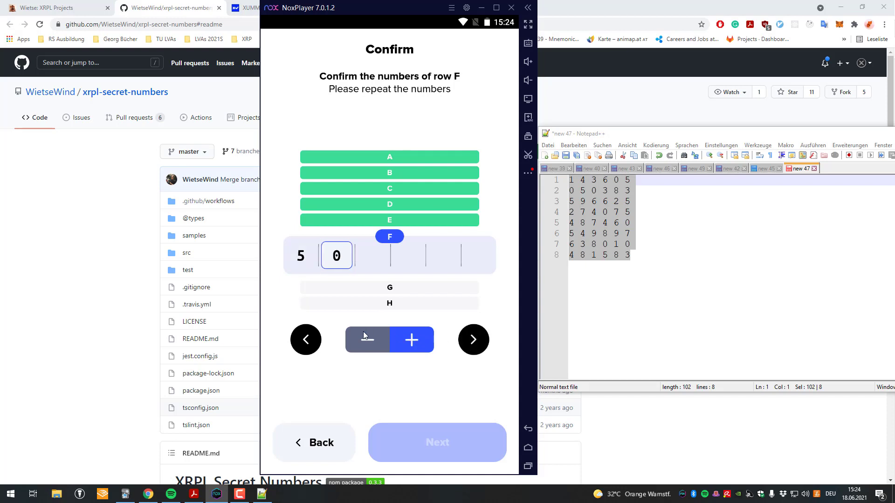
left_click(412, 339)
left_click(412, 340)
left_click(412, 340)
left_click(412, 340)
left_click(474, 340)
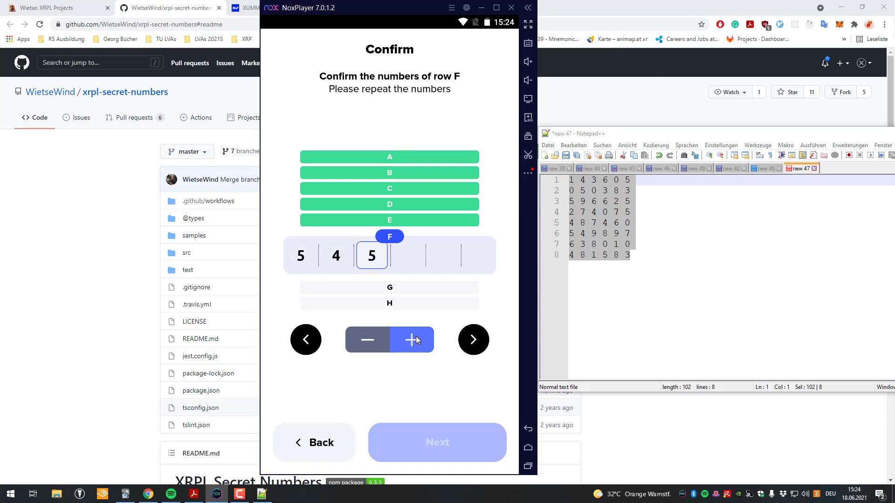
left_click(416, 336)
left_click(416, 336)
left_click(415, 337)
left_click(407, 335)
left_click(474, 340)
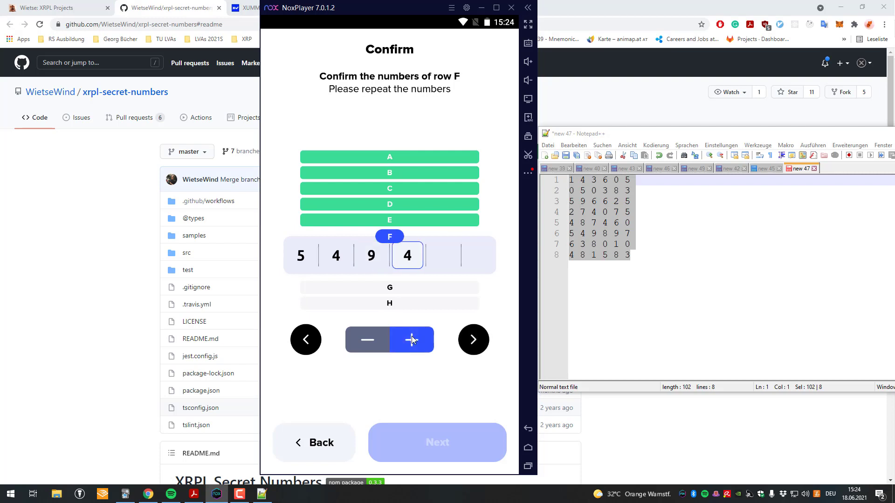
left_click(410, 337)
left_click(409, 337)
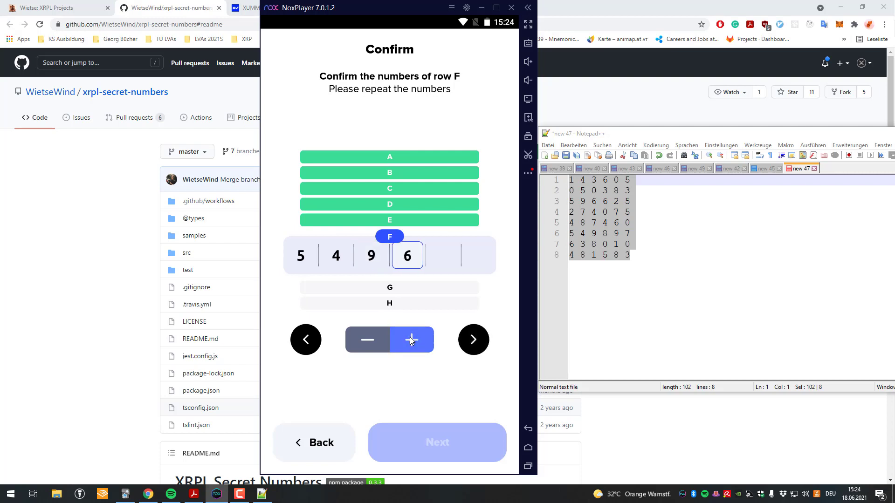
left_click(410, 337)
left_click(410, 337)
left_click(410, 337)
left_click(367, 340)
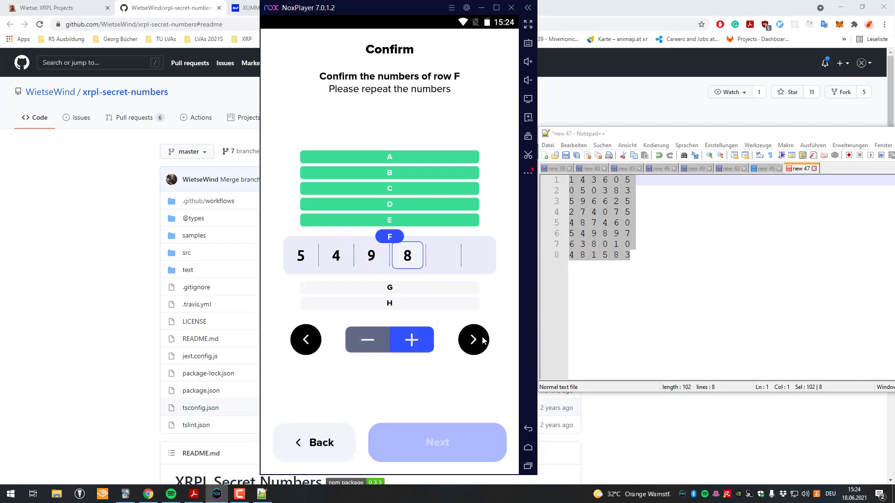
left_click(482, 340)
left_click(396, 335)
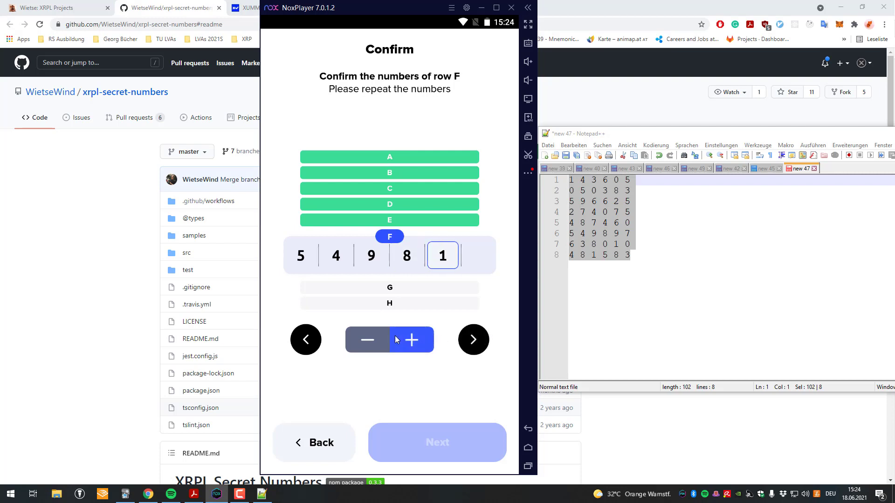
left_click(374, 337)
left_click(374, 337)
left_click(482, 343)
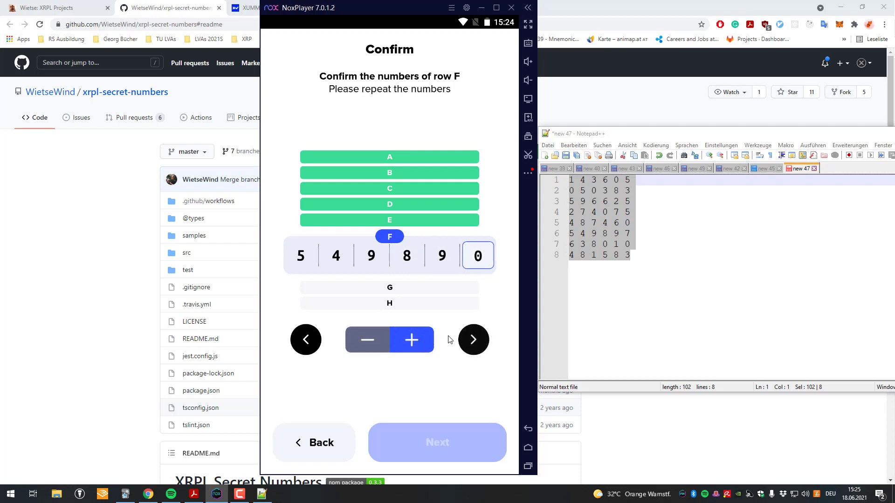
left_click(421, 338)
left_click(420, 338)
left_click(420, 338)
left_click(421, 337)
left_click(421, 338)
left_click(371, 340)
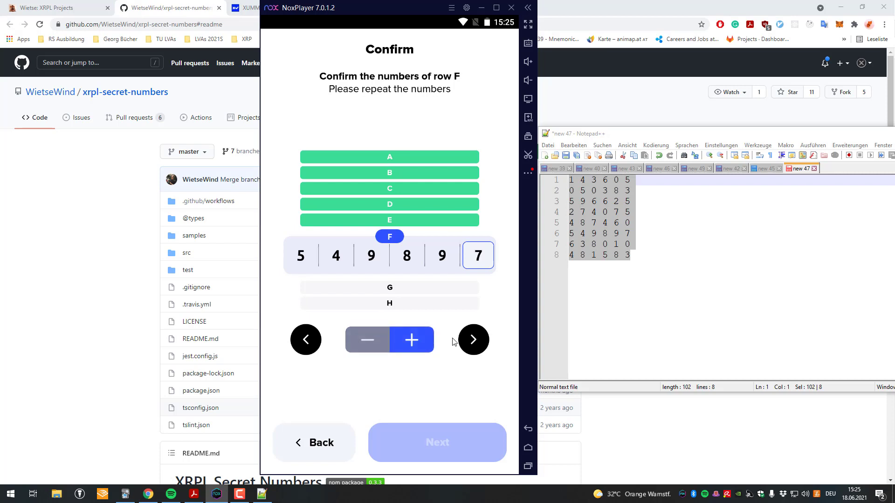
left_click(474, 338)
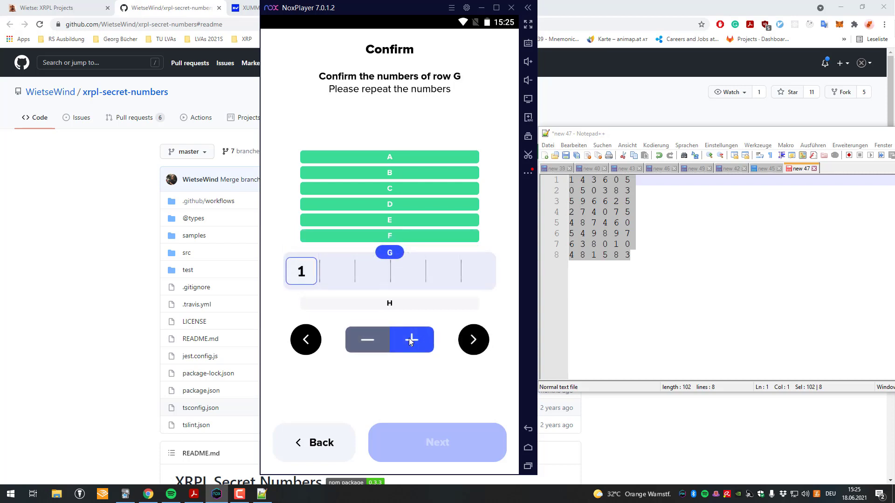
Enter row G's six secret digits from the saved copy and confirm the row.
left_click(411, 340)
left_click(410, 340)
left_click(411, 340)
left_click(410, 340)
left_click(410, 340)
left_click(410, 341)
left_click(367, 337)
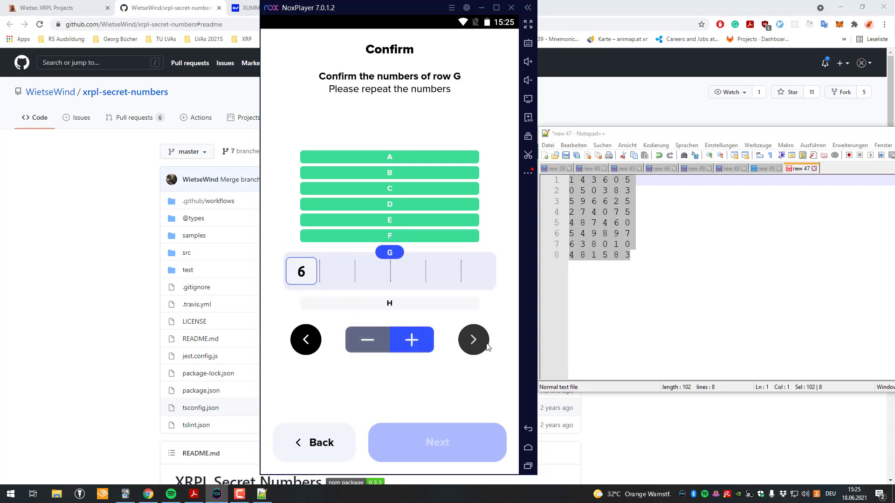
left_click(486, 346)
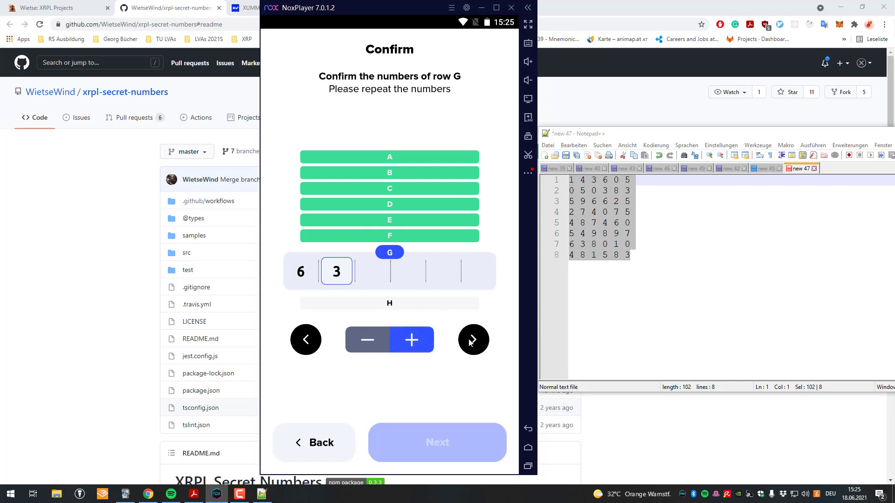
left_click(472, 343)
left_click(410, 338)
left_click(472, 344)
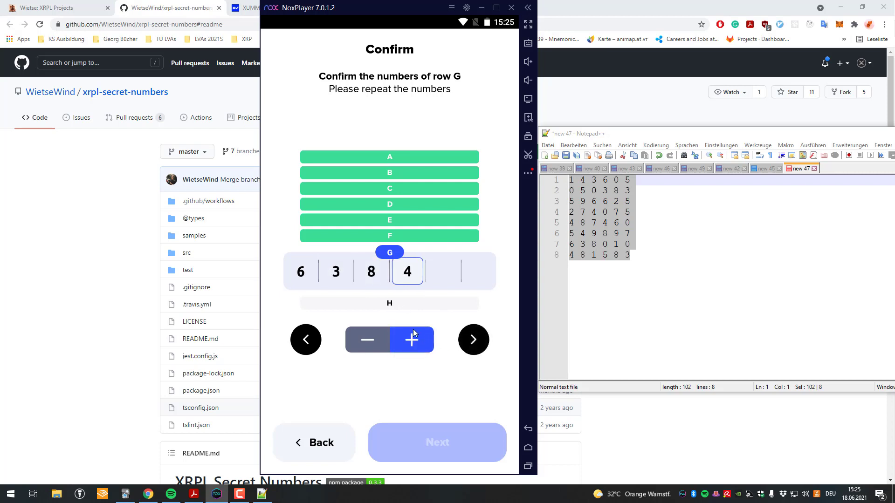
left_click(370, 340)
left_click(370, 340)
left_click(370, 340)
left_click(370, 340)
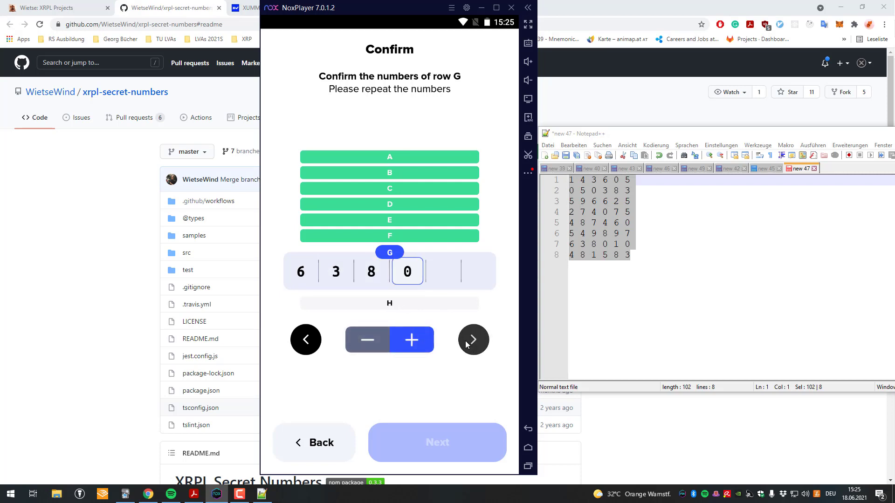
left_click(473, 340)
left_click(473, 340)
left_click(471, 340)
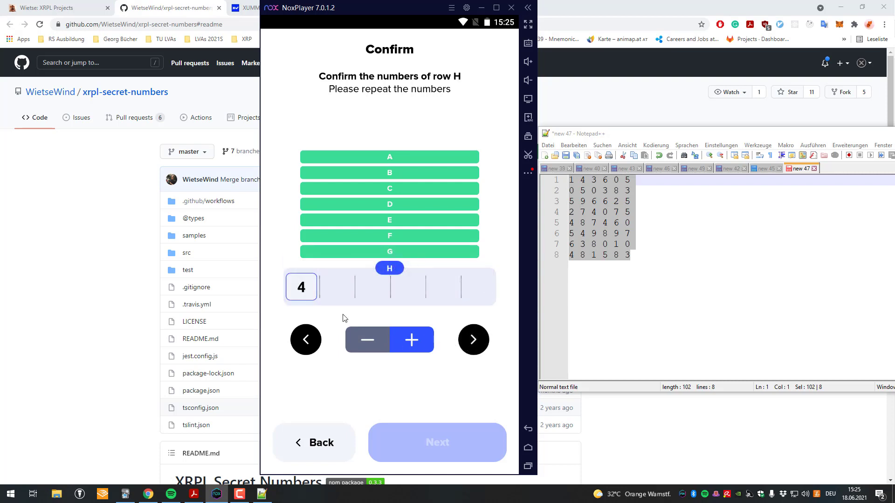
Enter row H's six secret digits to complete verification and reach the public address screen.
left_click(473, 340)
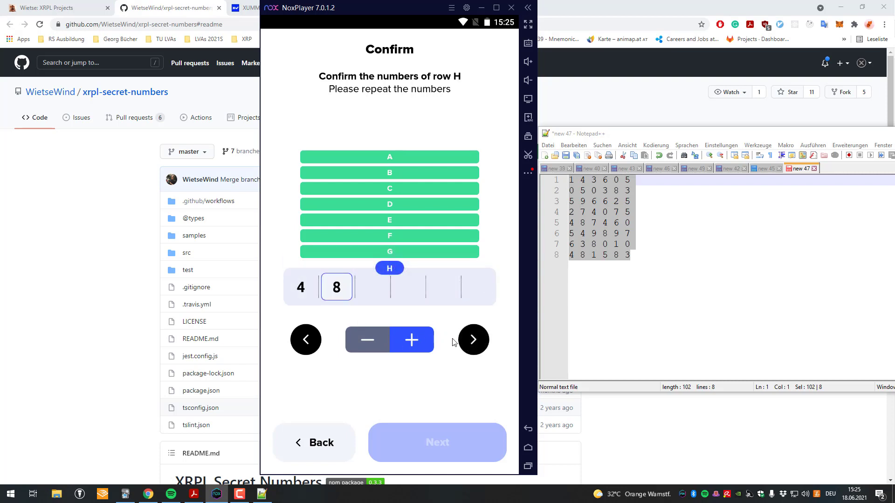
left_click(473, 340)
left_click(366, 339)
left_click(366, 339)
left_click(366, 339)
left_click(366, 339)
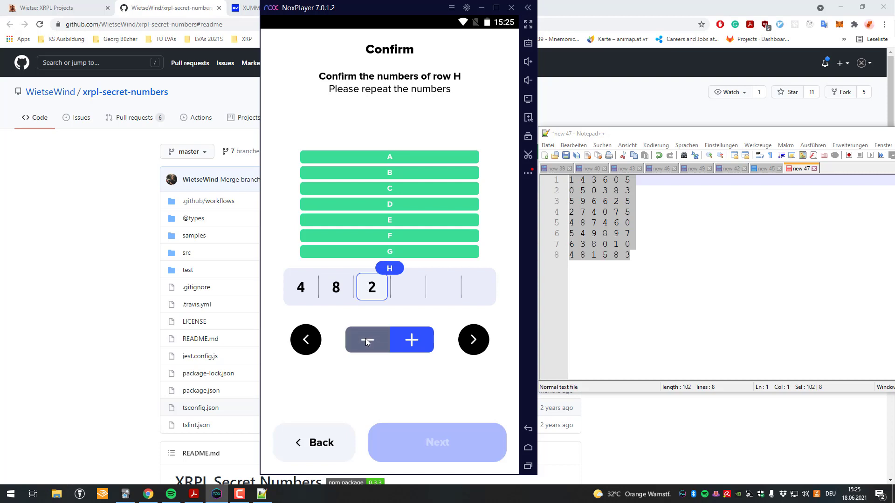
left_click(367, 340)
left_click(473, 340)
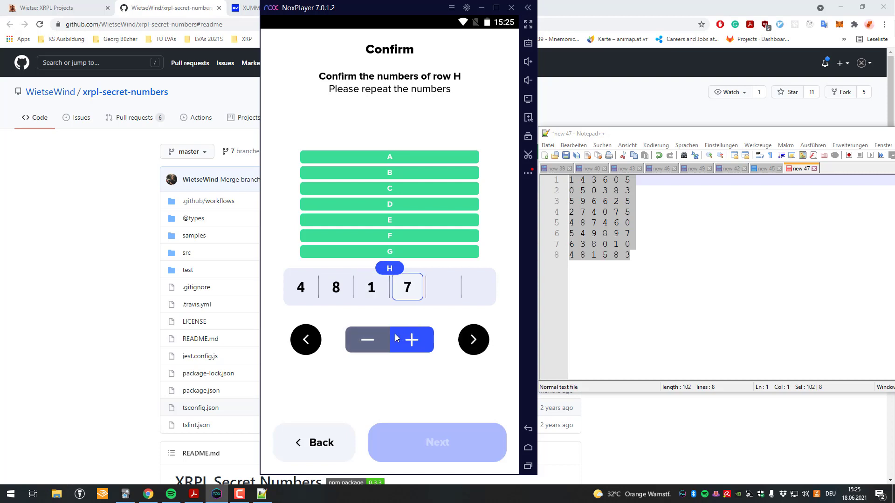
left_click(371, 337)
left_click(371, 338)
left_click(473, 340)
left_click(426, 338)
left_click(427, 338)
left_click(426, 339)
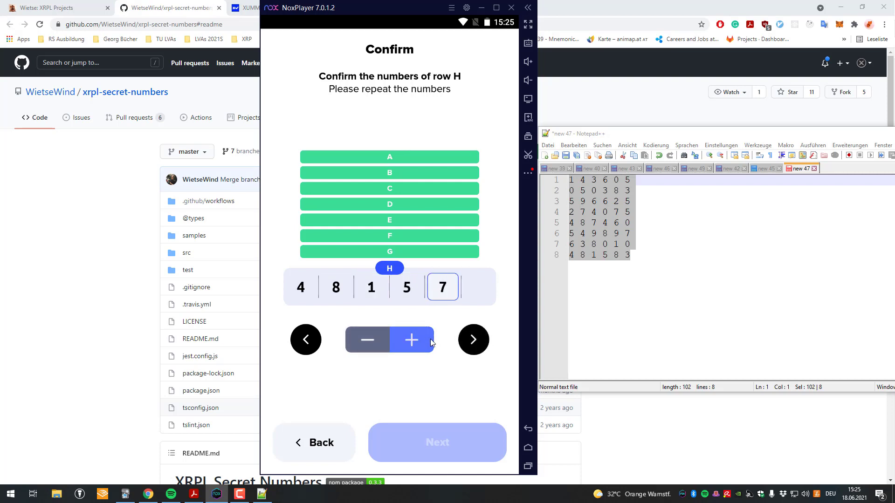
left_click(432, 343)
left_click(473, 340)
left_click(374, 338)
left_click(375, 337)
left_click(375, 338)
left_click(375, 338)
left_click(376, 337)
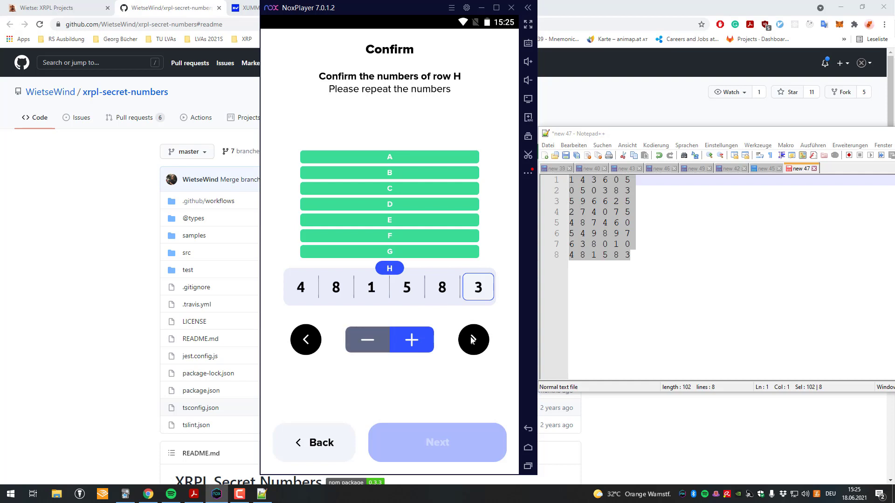
left_click(472, 340)
left_click(445, 450)
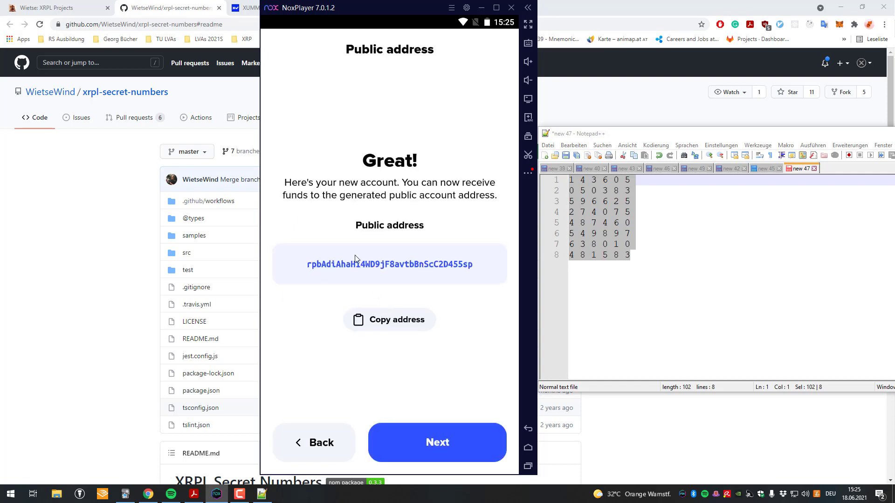
Get past the public address and 20 XRP activation notice, keeping Standard passcode security.
left_click(435, 442)
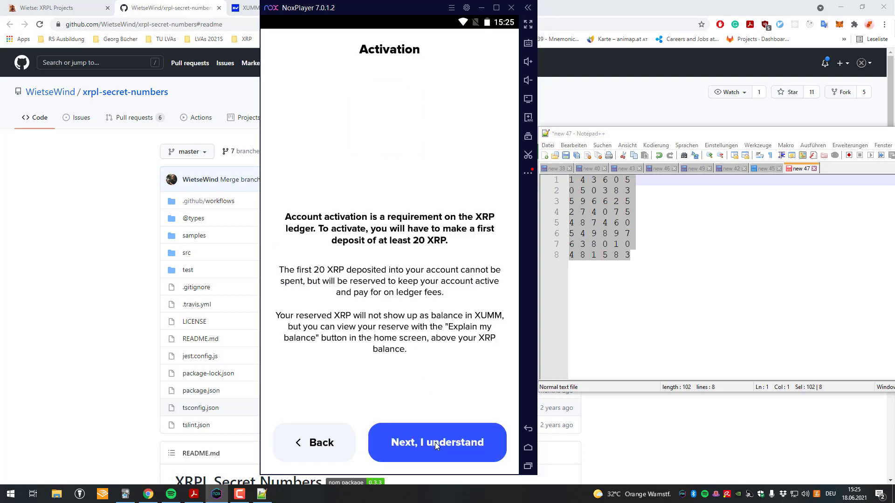
left_click(450, 440)
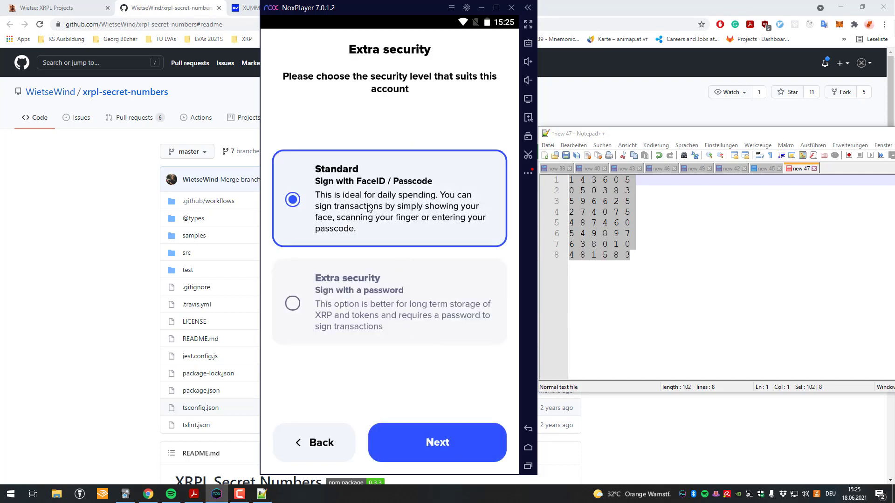
left_click(348, 280)
left_click(365, 228)
left_click(465, 441)
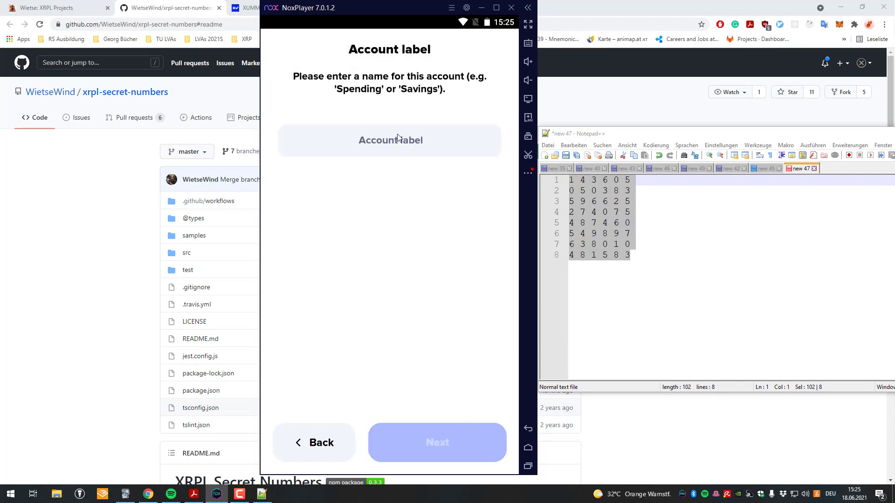
Label the account 'My new account' and continue to its home screen.
left_click(396, 146)
type("My new ")
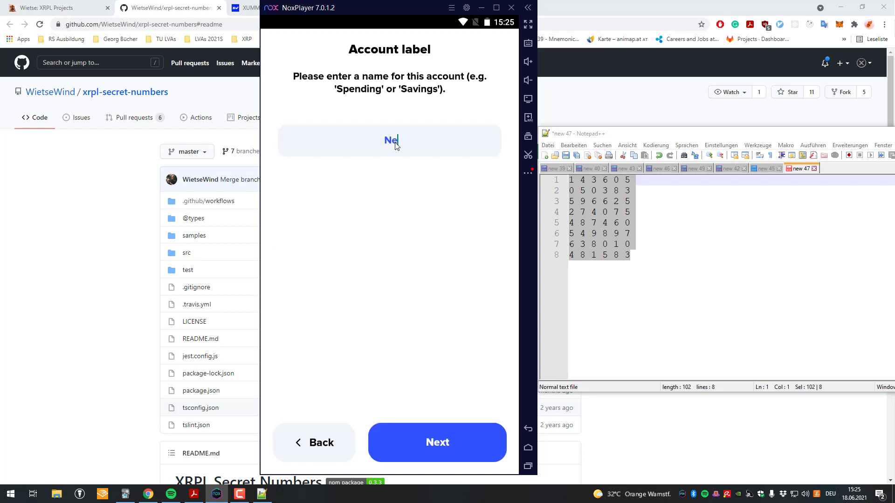
type("account")
left_click(458, 441)
left_click(459, 449)
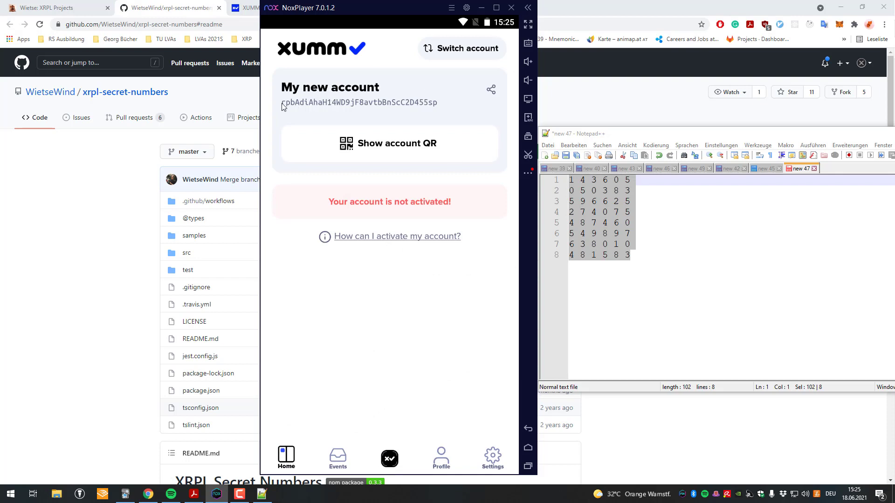
left_click(404, 153)
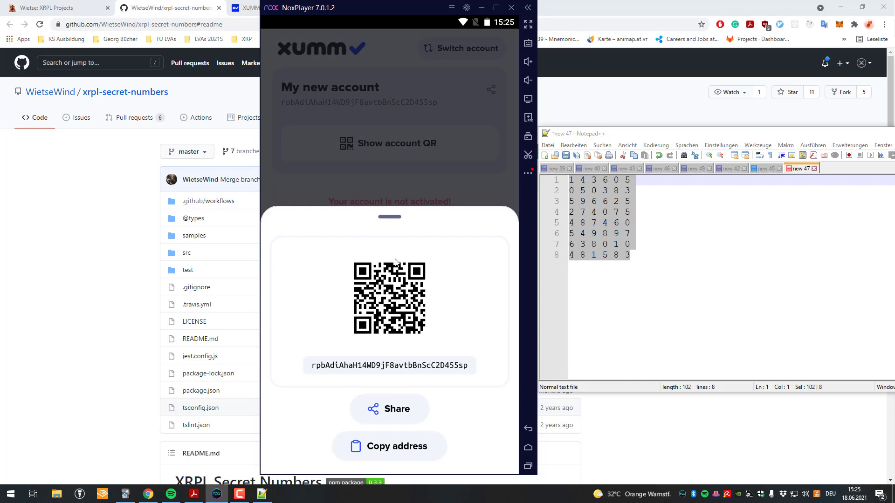
left_click(385, 122)
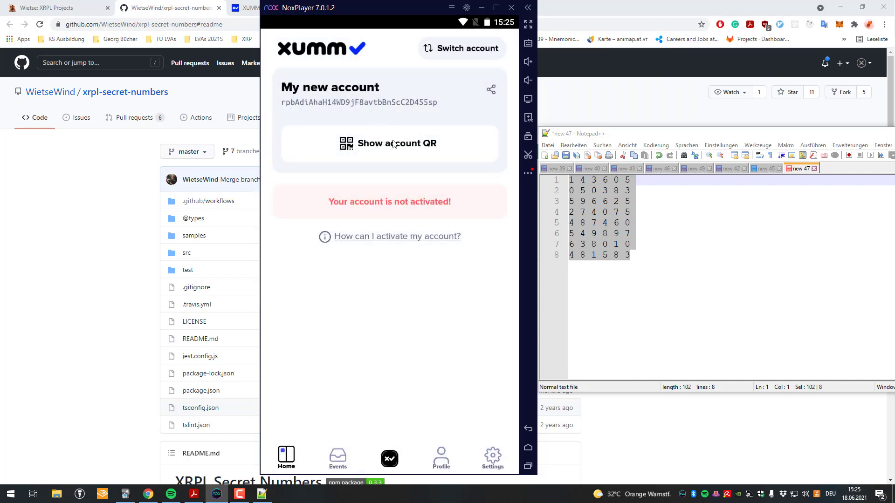
left_click(340, 459)
left_click(281, 467)
left_click(339, 463)
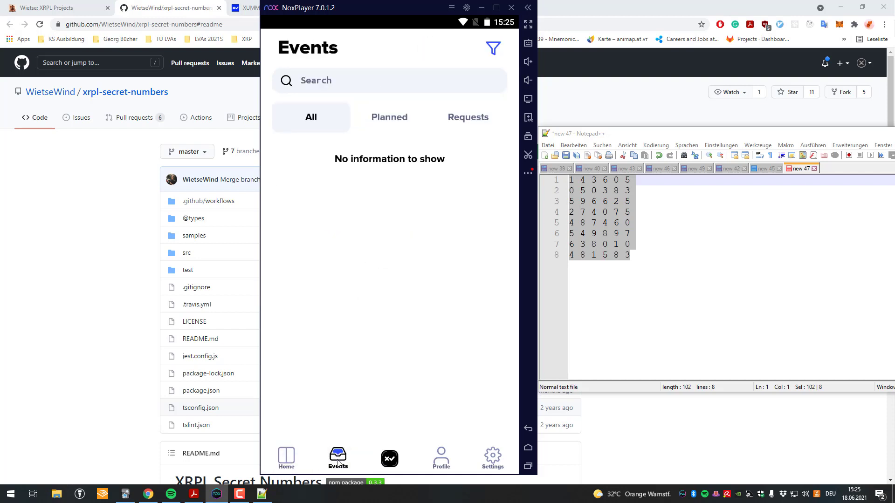
left_click(287, 462)
left_click(441, 458)
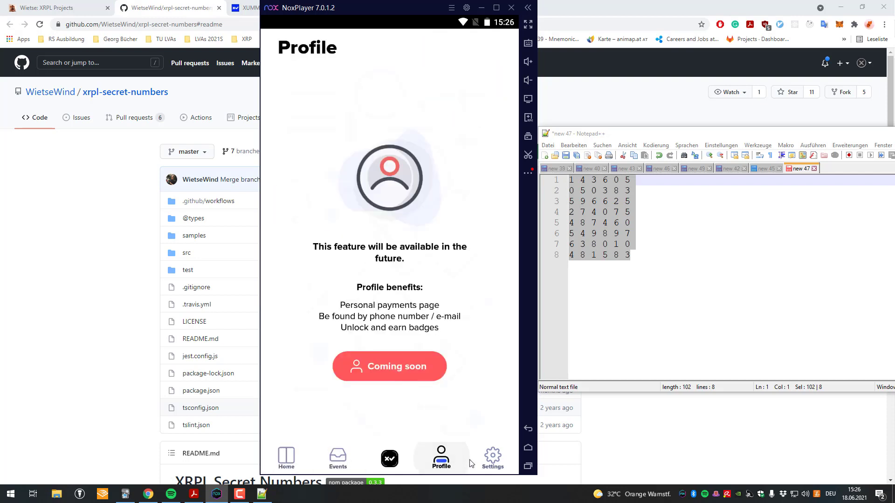
left_click(490, 459)
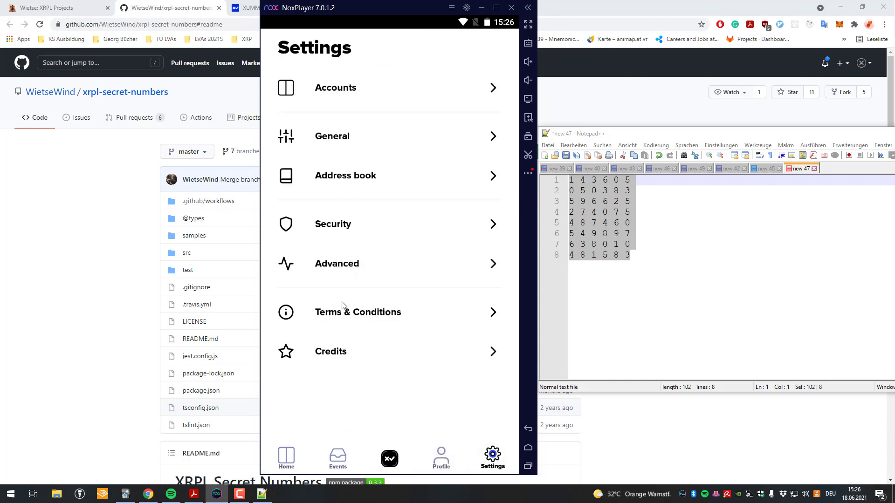
left_click(294, 453)
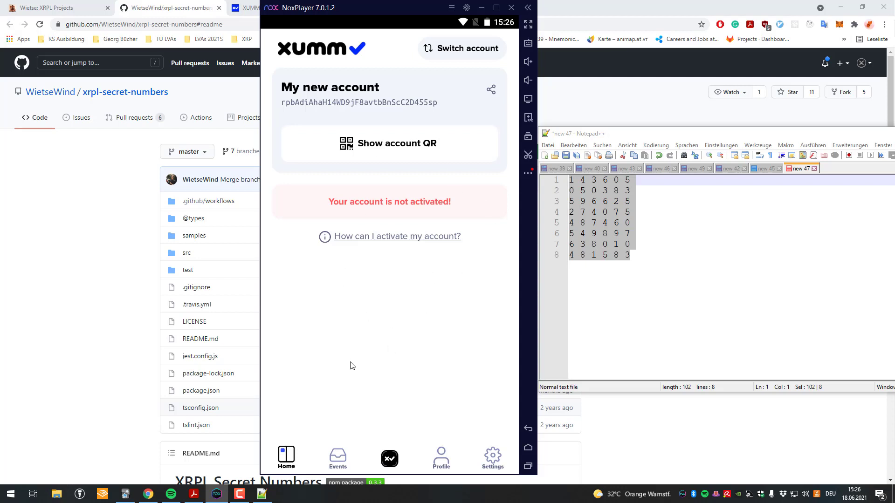
left_click(328, 458)
left_click(288, 461)
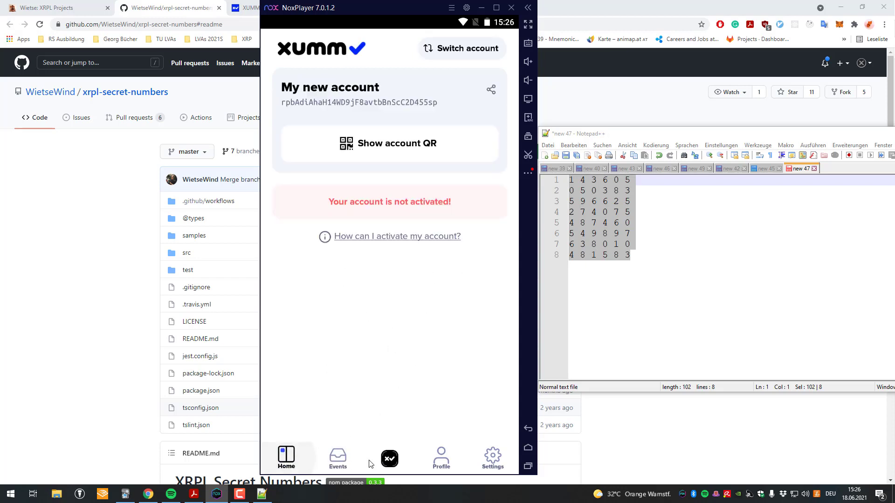
left_click(395, 460)
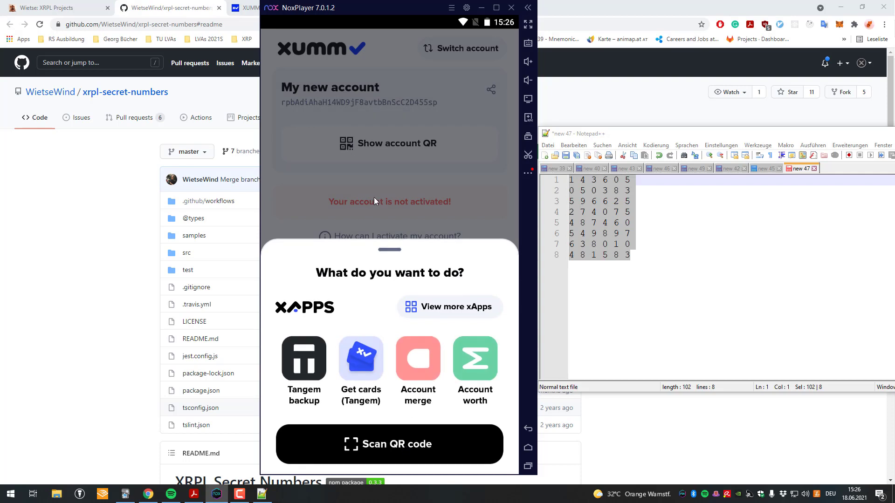
left_click(374, 198)
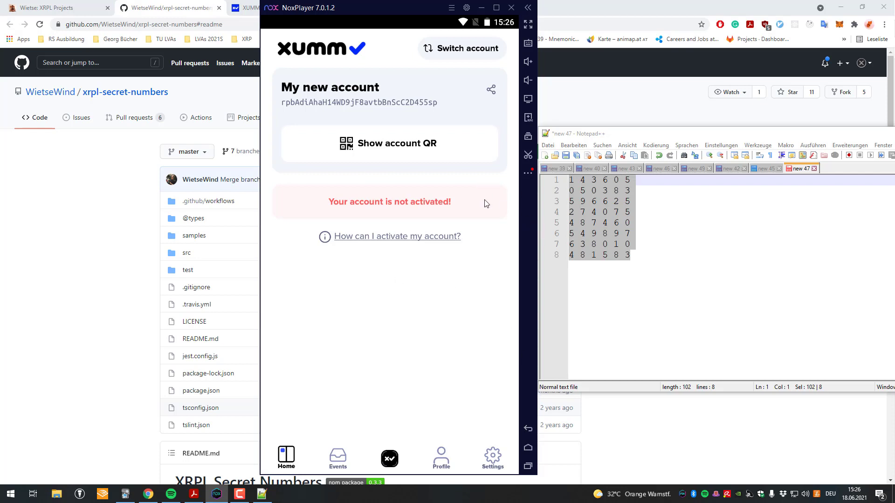
Relaunch XUMM from the Android home screen and unlock it with the app passcode.
left_click(528, 450)
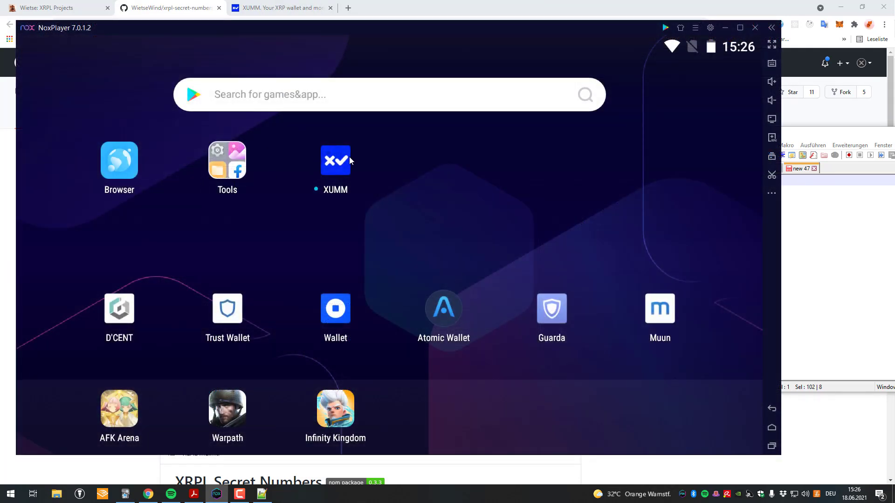
left_click(341, 165)
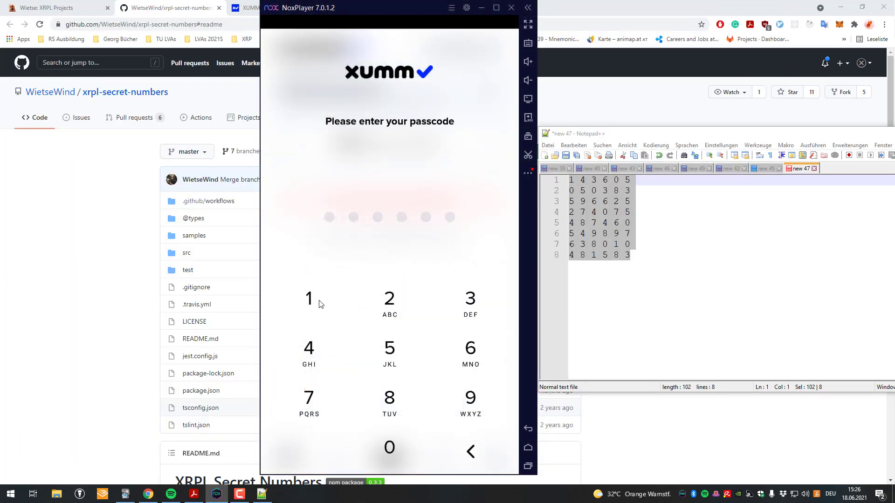
left_click(318, 301)
left_click(377, 300)
left_click(457, 300)
left_click(309, 353)
left_click(390, 353)
left_click(469, 350)
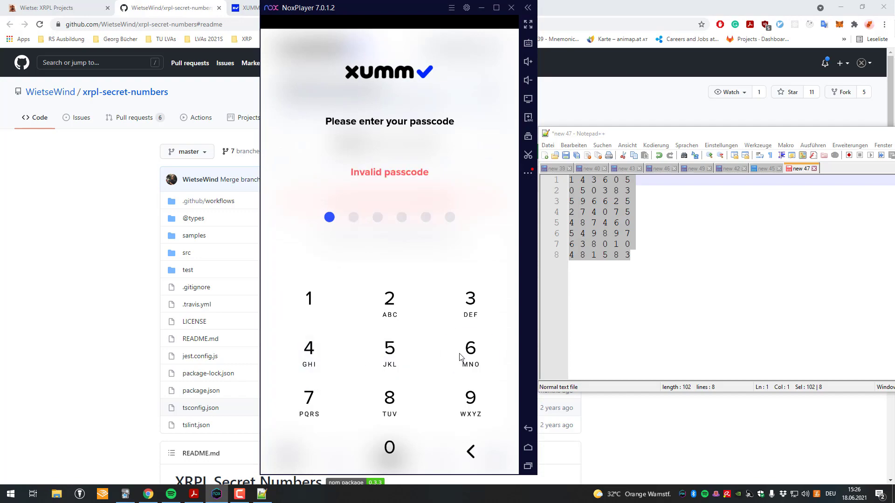
Uninstall XUMM through its app options on the Android home screen.
left_click(528, 447)
left_click_drag(336, 174, 337, 174)
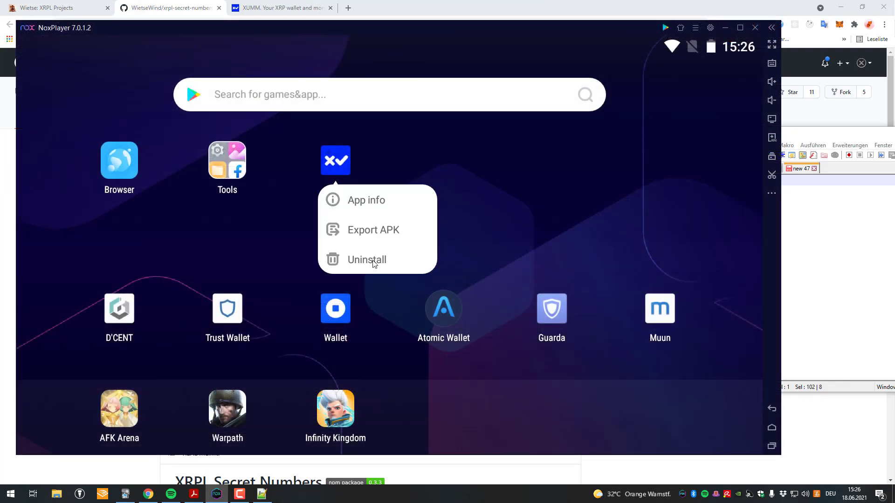
left_click(370, 261)
left_click(576, 306)
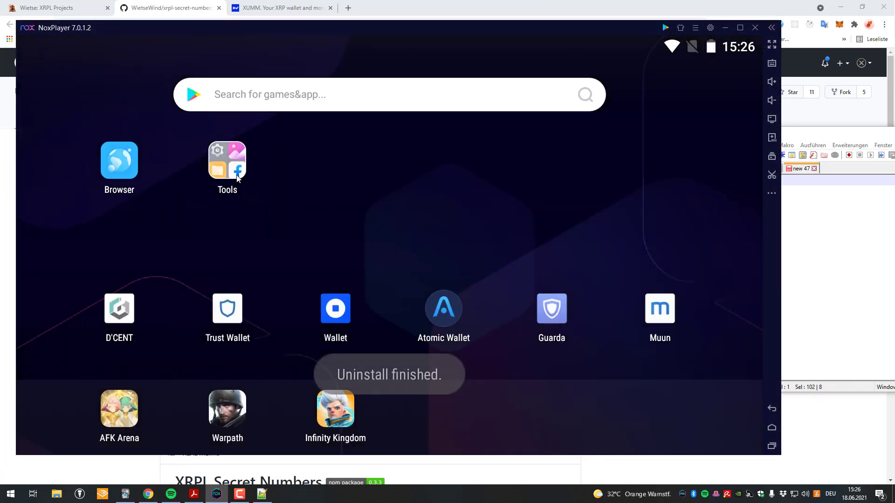
Load xumm.app in the Android browser, correcting the mistyped address.
left_click(308, 103)
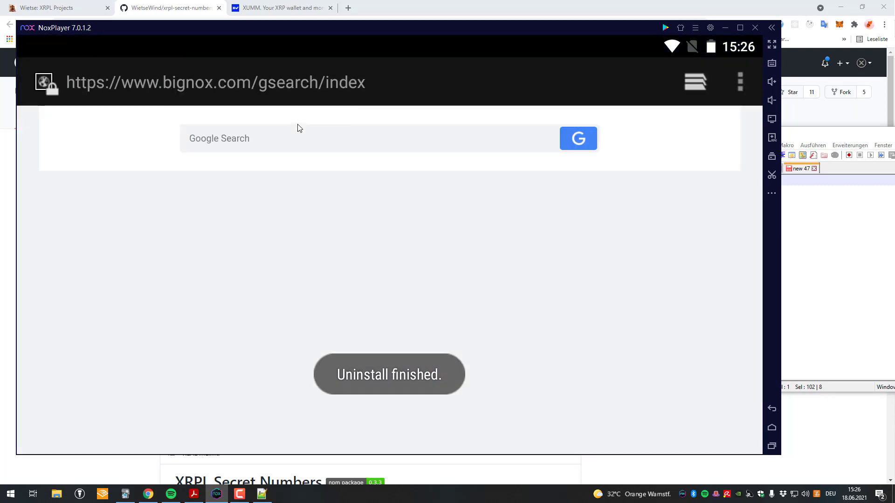
left_click(250, 80)
type("xumm.apop")
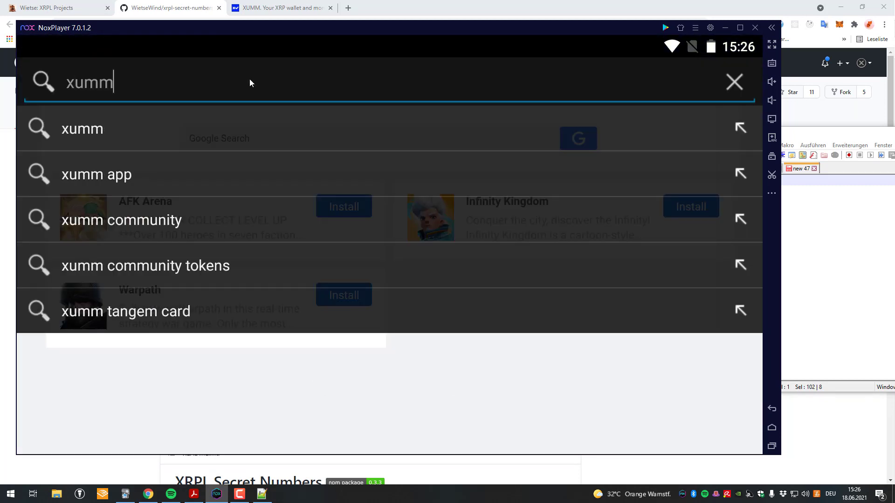
key("Return")
left_click(283, 74)
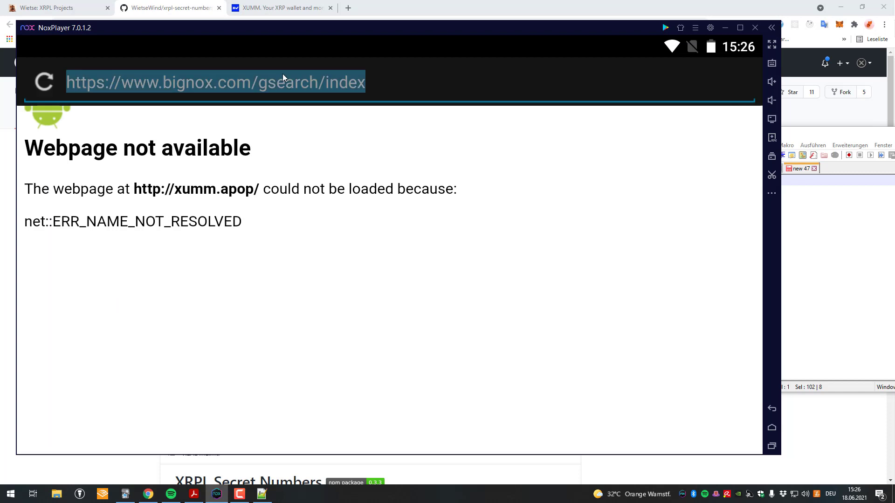
type("xumm.app")
key("Return")
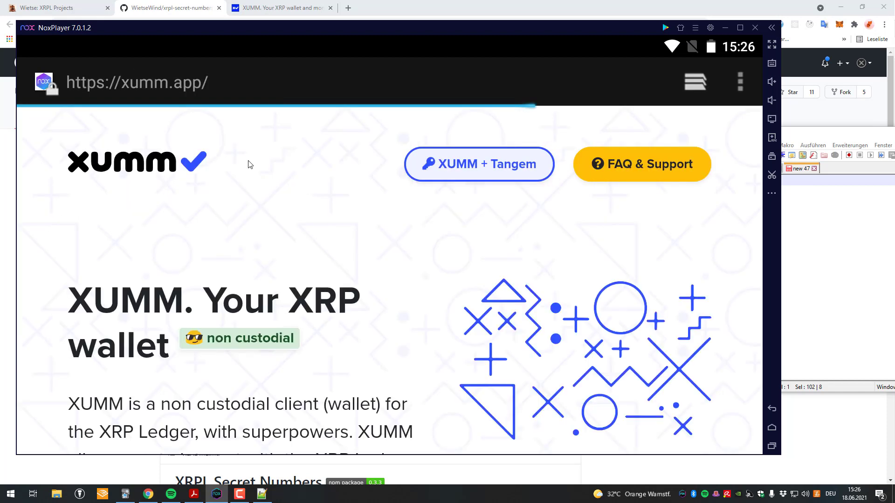
scroll(253, 272, "down", 5)
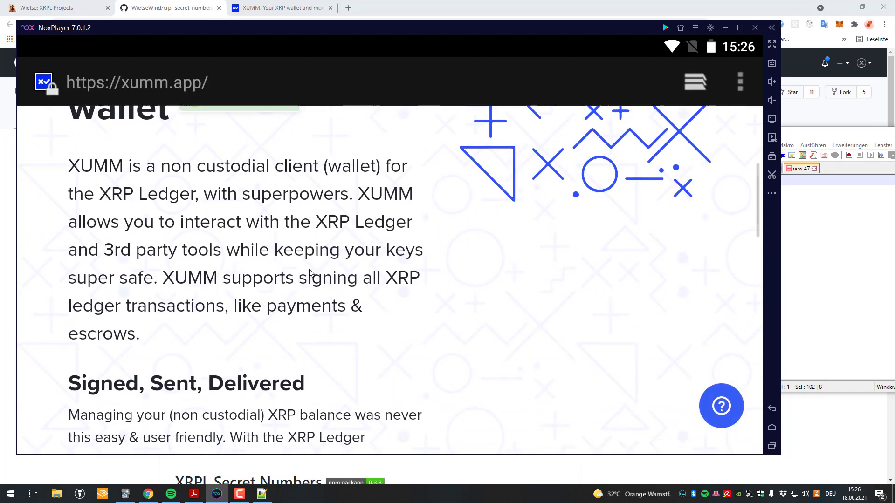
Install XUMM from its Google Play listing and launch it.
left_click(308, 279)
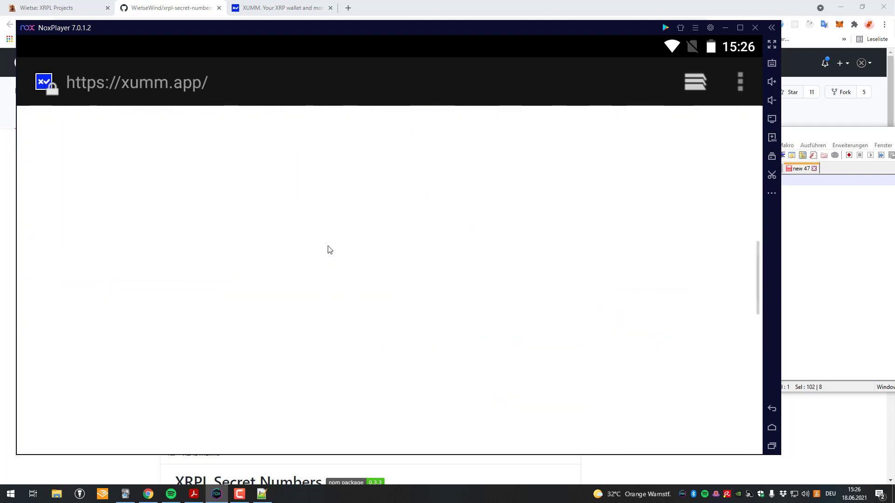
left_click(685, 174)
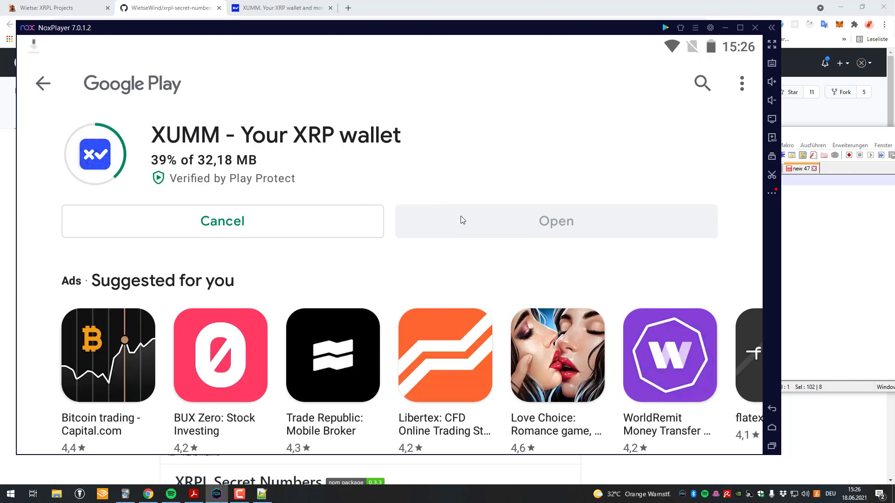
left_click_drag(507, 32, 509, 31)
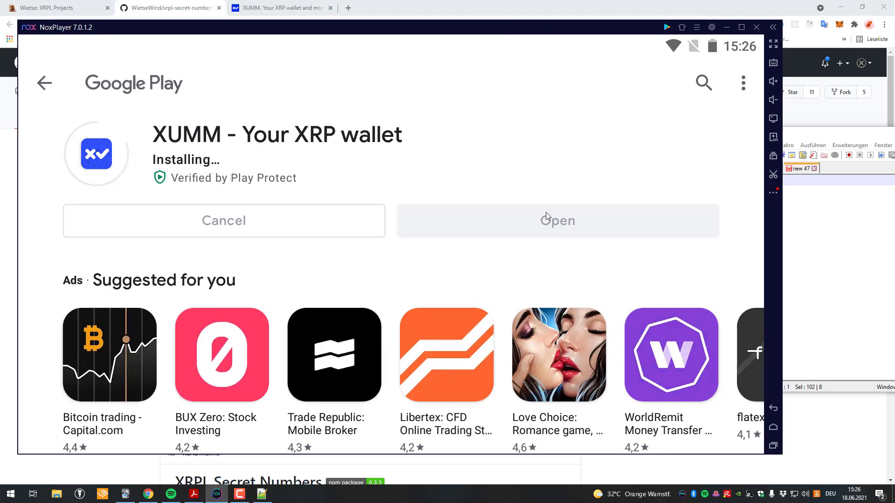
left_click(519, 218)
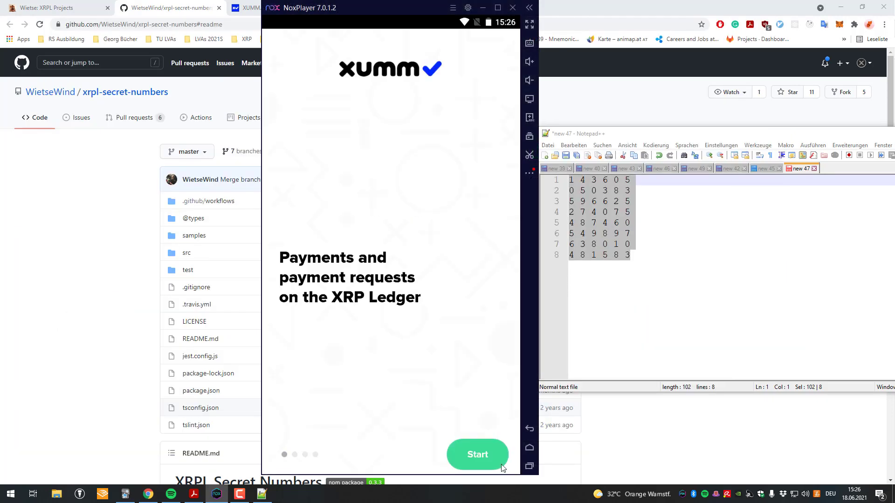
Begin XUMM setup, then enter and confirm a six-digit app passcode.
left_click(483, 452)
left_click(483, 453)
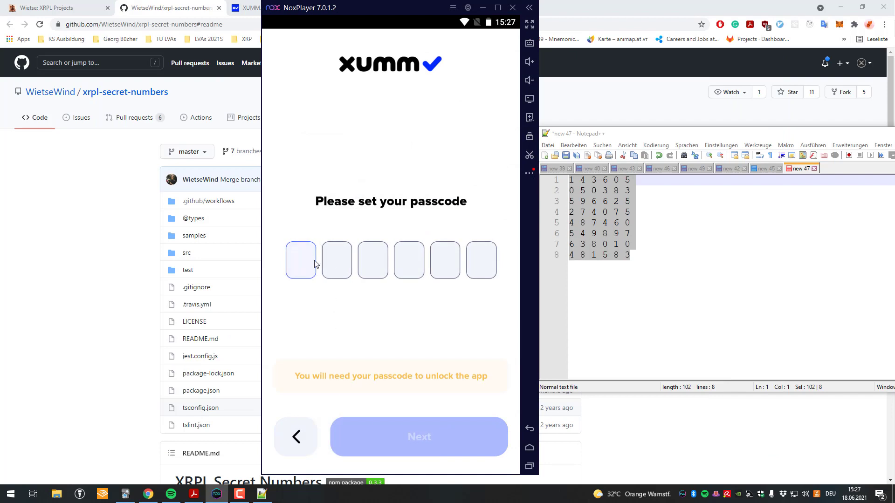
left_click(429, 435)
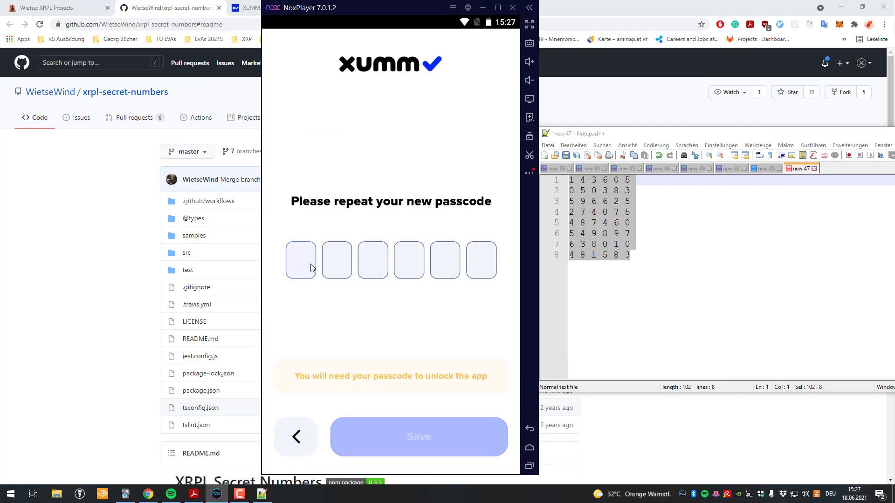
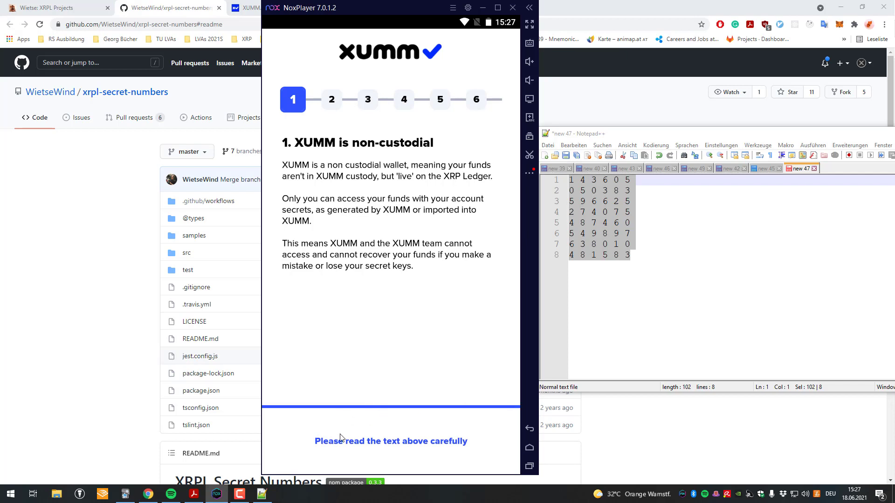
Acknowledge onboarding steps on non-custodial storage, keeping secrets offline, and responsibility for funds.
left_click(293, 441)
left_click(378, 439)
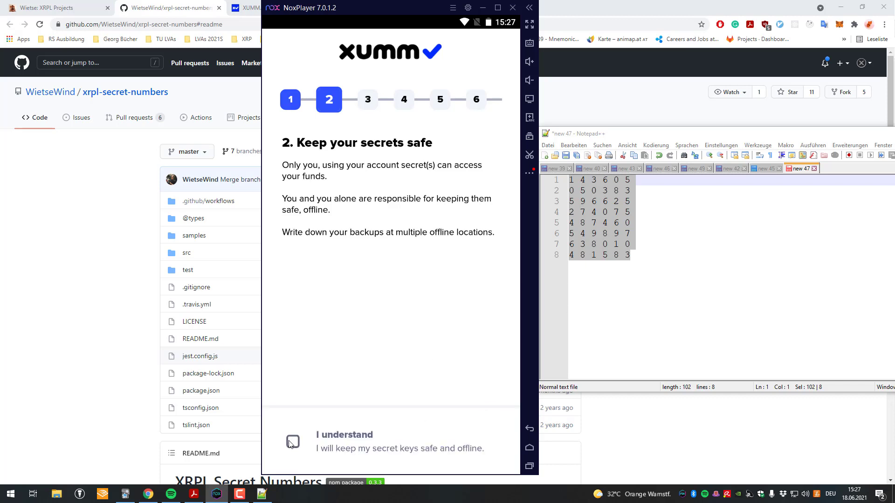
left_click(316, 429)
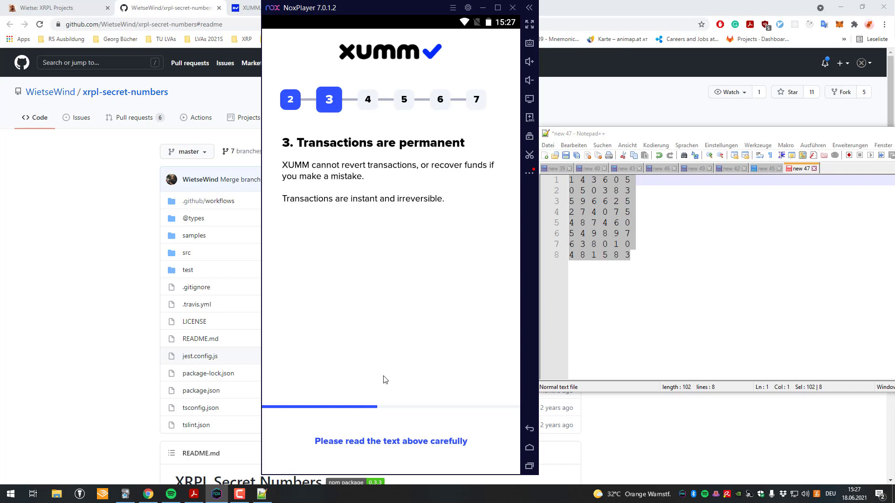
left_click(642, 256)
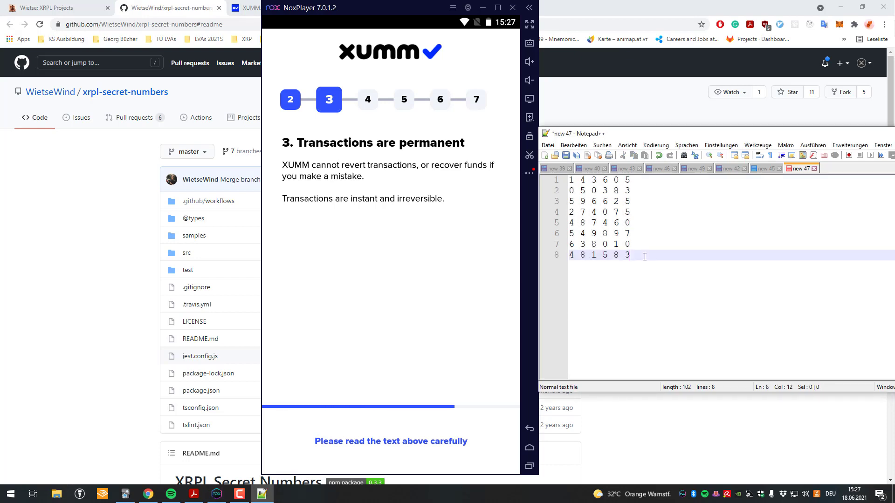
left_click(313, 443)
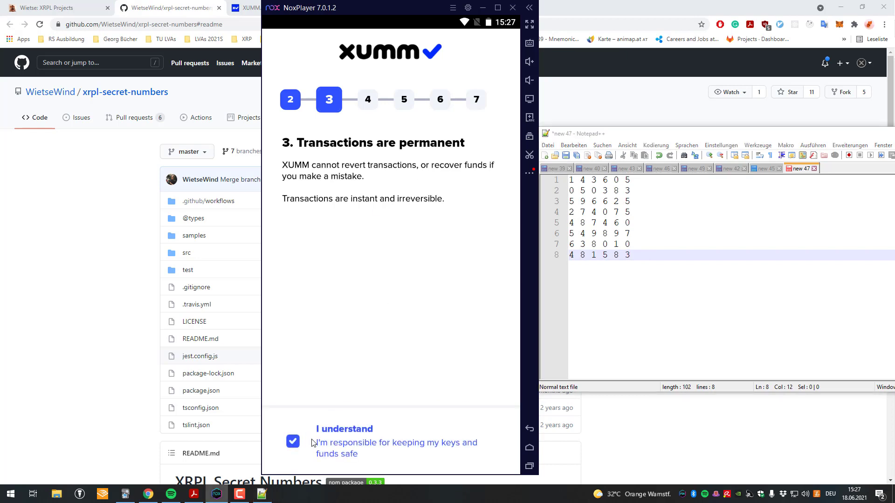
Select the listed secret numbers in the notes and bring the GitHub repository page forward.
left_click_drag(634, 255, 569, 178)
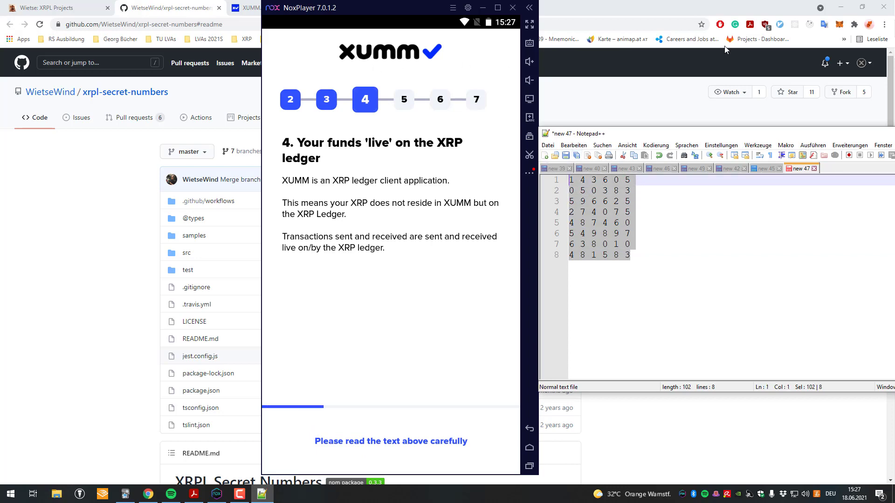
left_click(416, 8)
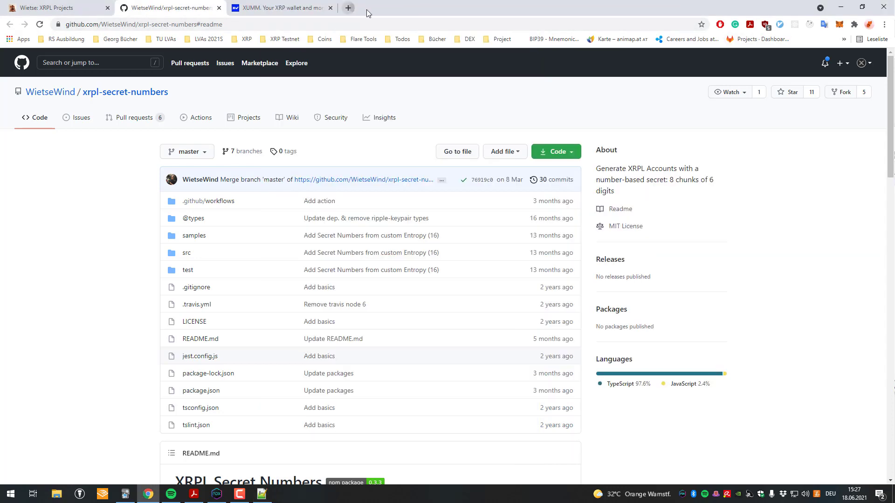
key("ctrl+n")
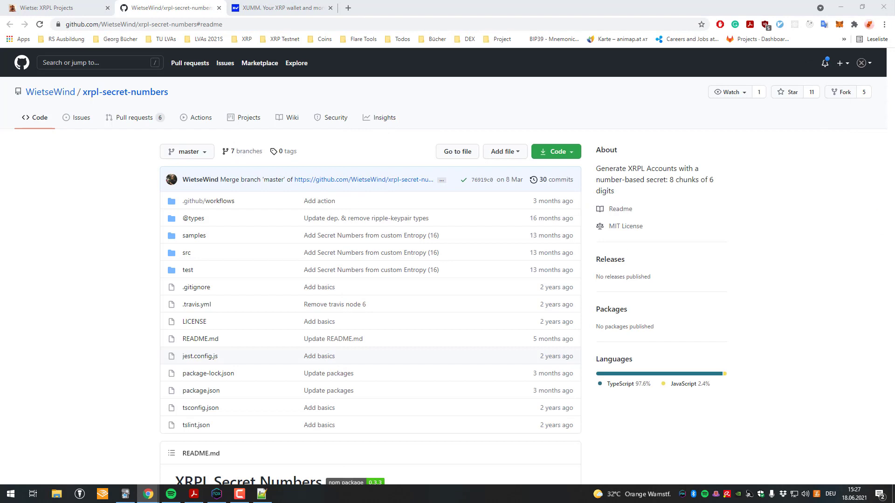
Back in XUMM, acknowledge that funds live on the XRP ledger.
key("alt+Tab")
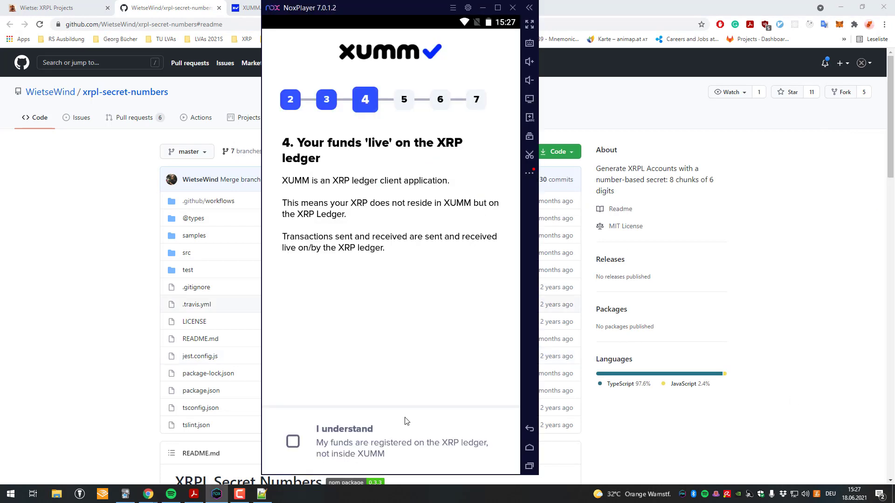
left_click(317, 453)
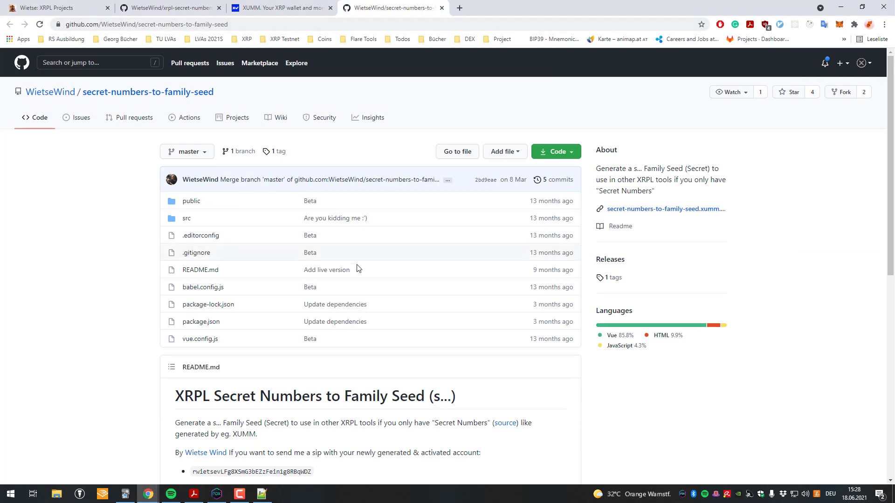
scroll(284, 239, "down", 4)
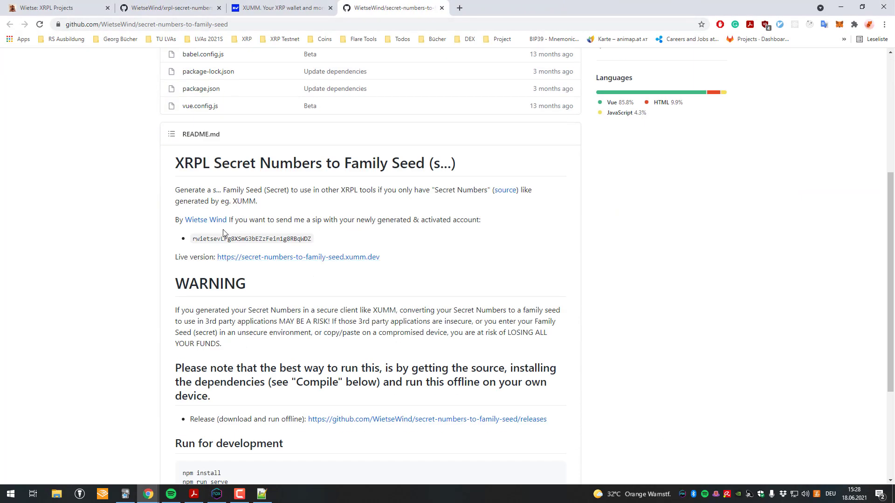
Open the README's Live version of the Secret Numbers to Family Seed tool in a new tab.
left_click_drag(205, 238, 279, 229)
left_click(284, 247)
double_click(265, 239)
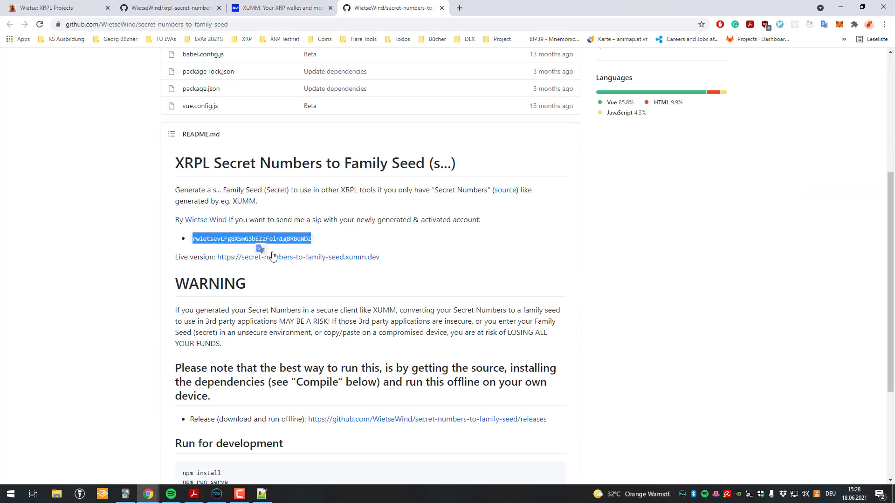
middle_click(278, 258)
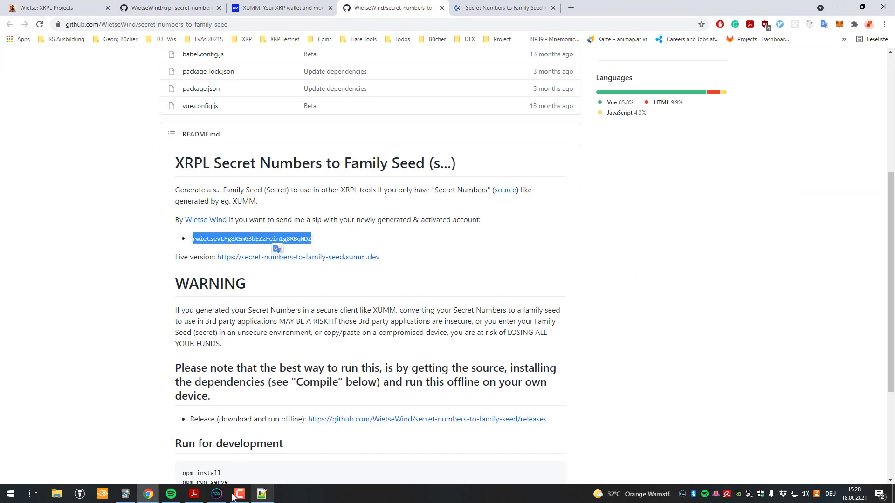
Look over the GitHub, XUMM website and tool tabs, ending on the Secret Numbers tool.
left_click(216, 494)
left_click(674, 186)
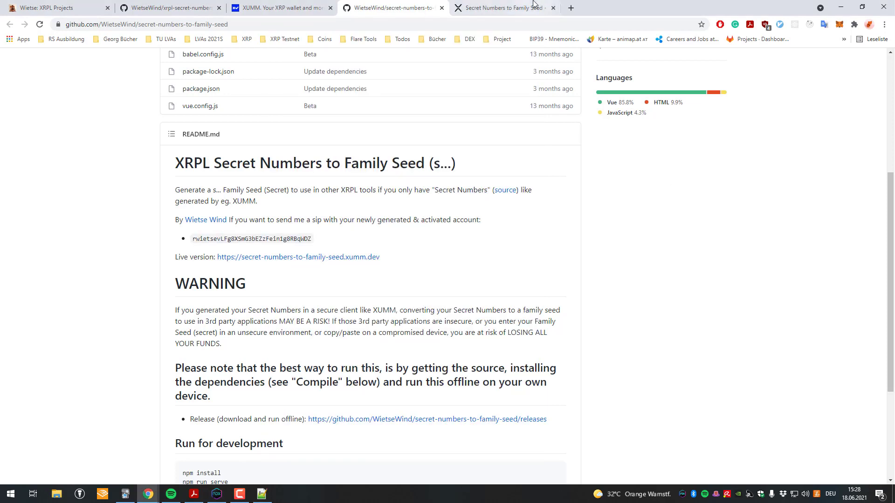
left_click(522, 8)
left_click(420, 186)
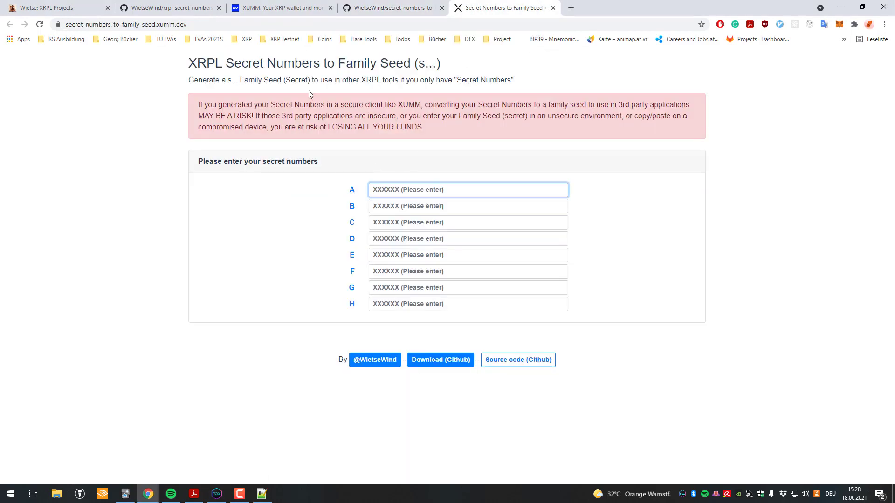
left_click(240, 27)
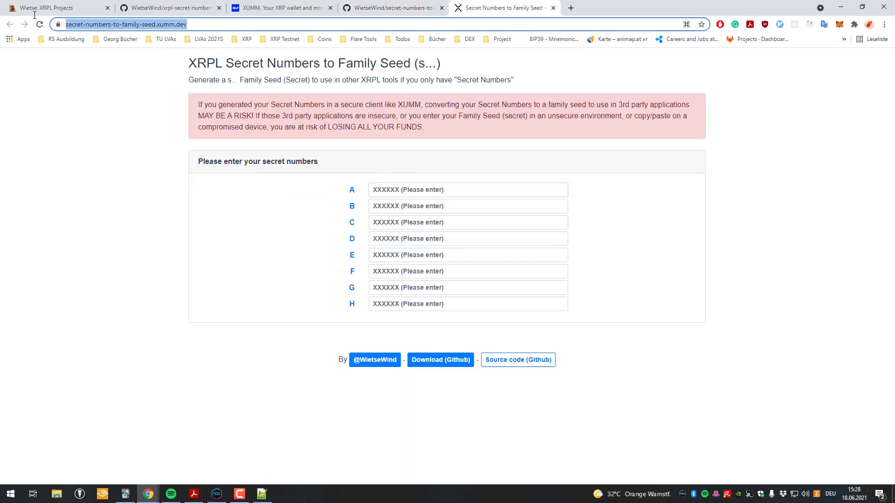
left_click(392, 8)
left_click(294, 7)
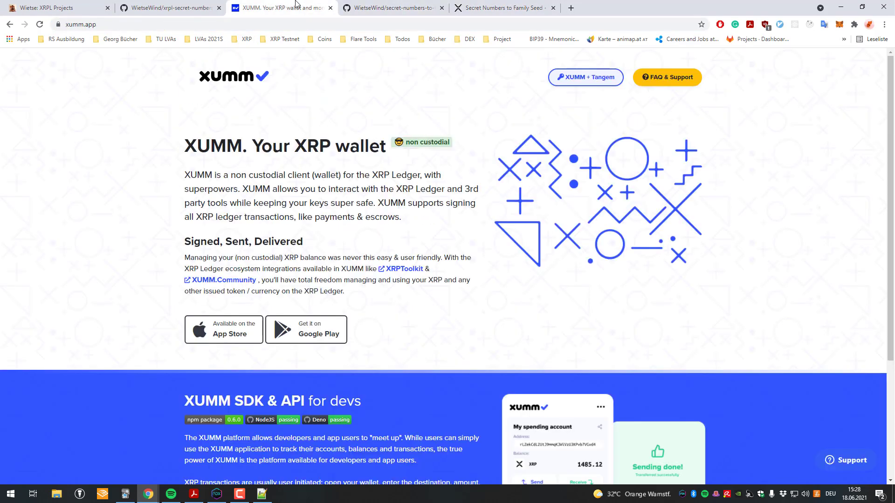
left_click(383, 8)
left_click(503, 8)
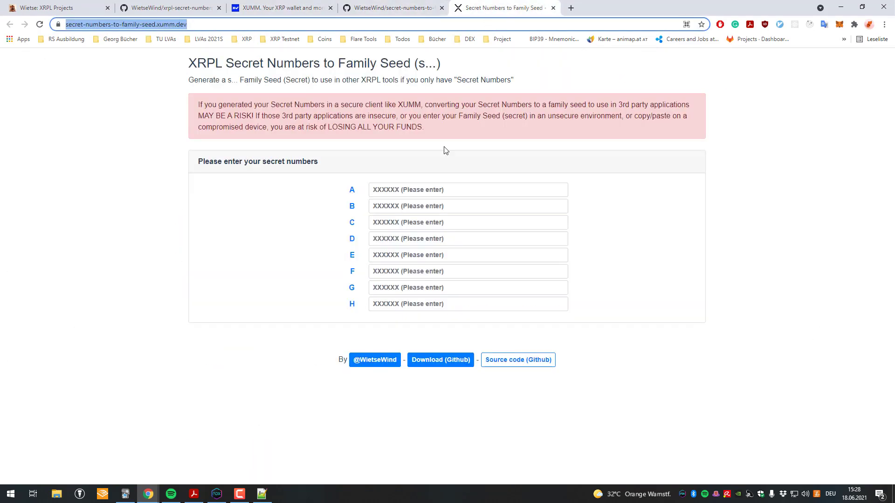
Acknowledge XUMM's step 6 account-secrets notice and return to Chrome.
left_click(216, 494)
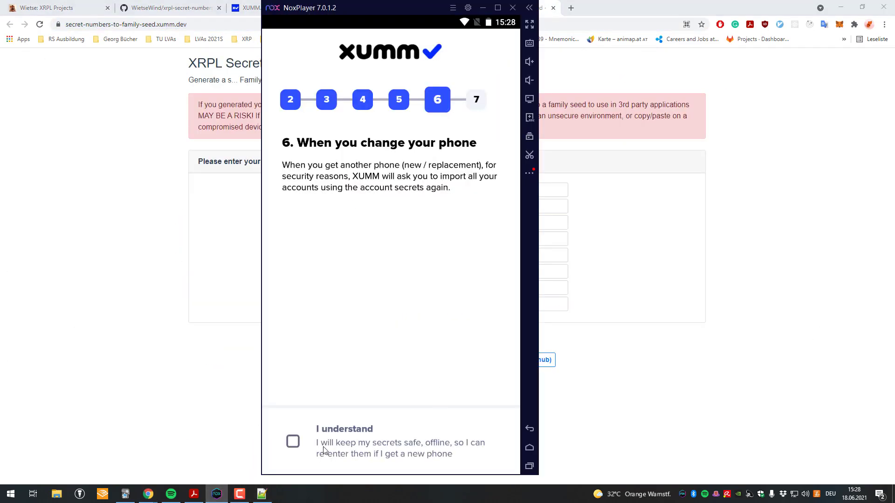
left_click(324, 450)
left_click(126, 248)
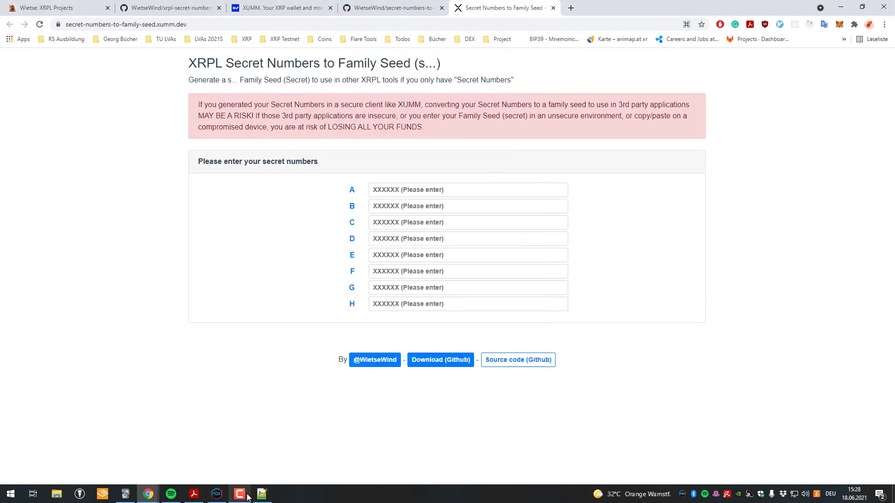
Paste the first secret number into field A, then clear it because it still had spaces.
left_click(261, 494)
left_click_drag(651, 179, 512, 177)
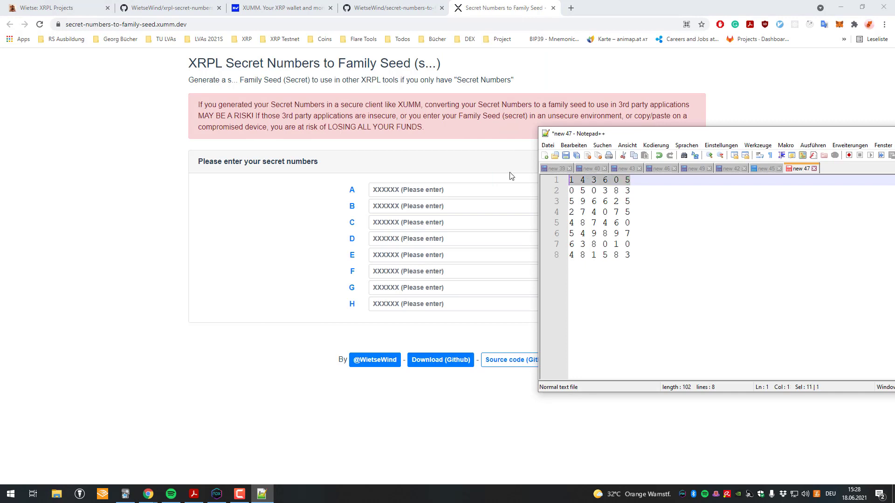
left_click(511, 189)
key("ctrl+v")
key("ctrl+a")
key("BackSpace")
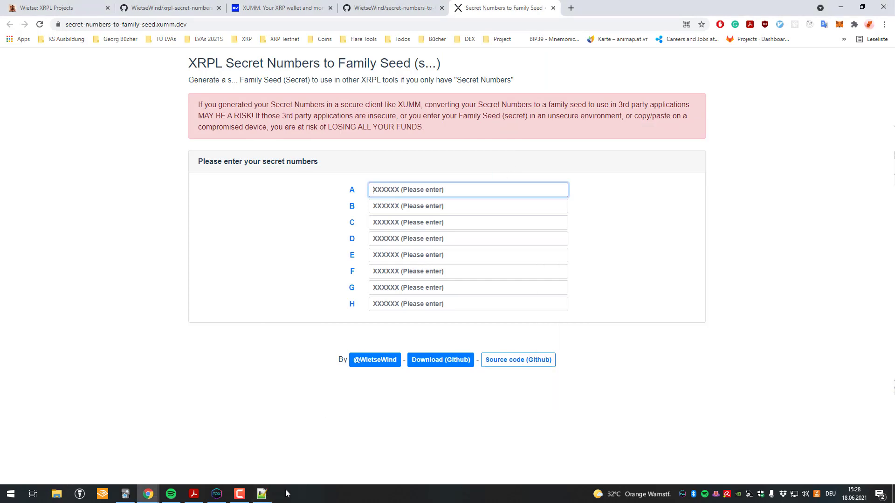
Delete the spaces from the first secret number in the Notepad++ list.
left_click(262, 494)
left_click(589, 180)
key("BackSpace")
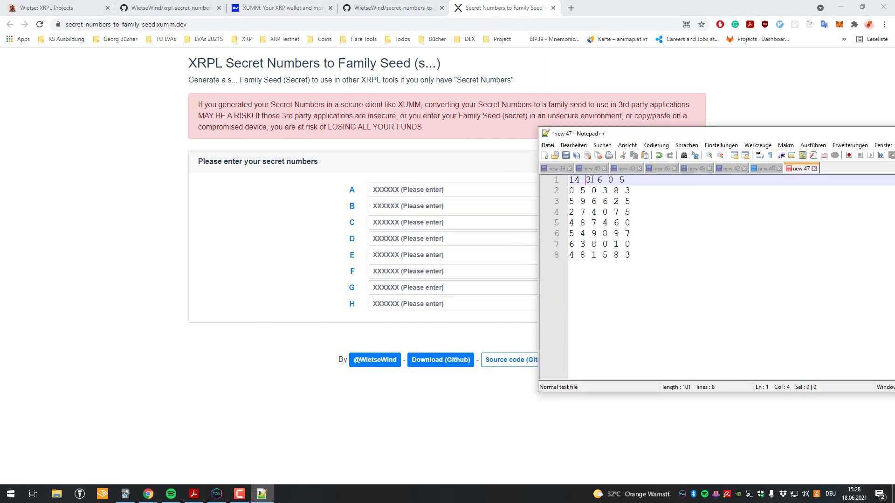
key("Left")
key("Left")
key("BackSpace")
key("Right")
key("Right")
key("Delete")
key("Right")
key("Delete")
key("BackSpace")
Delete the spaces from the second secret number in Notepad++.
left_click(576, 191)
key("Delete")
key("Right")
key("Delete")
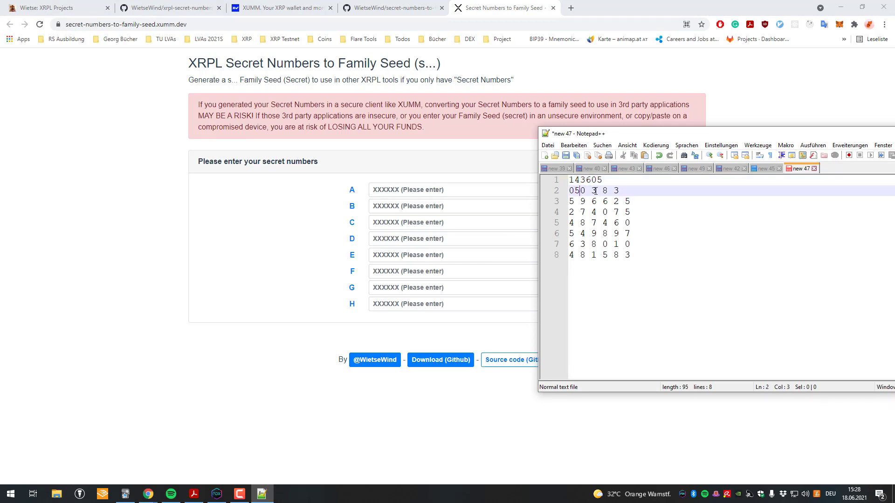
key("Right")
key("Delete")
key("BackSpace")
key("Right")
key("Delete")
Copy the cleaned first number into field A of the seed tool.
double_click(596, 182)
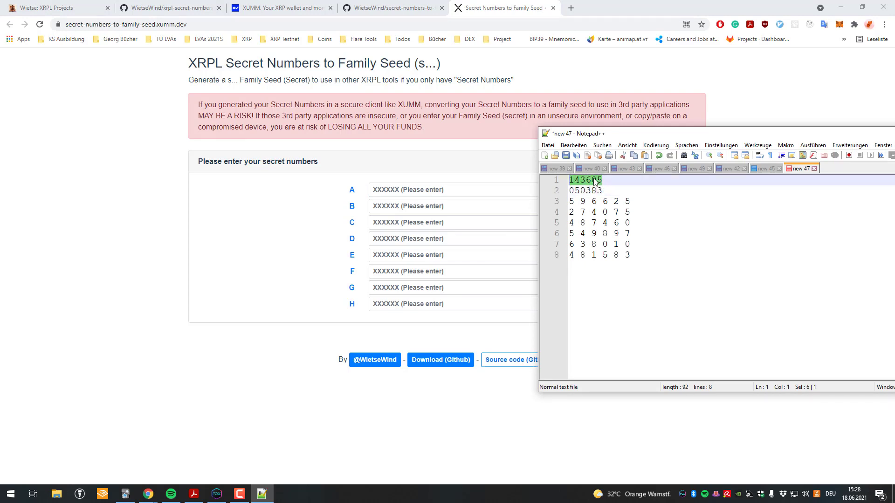
key("ctrl+c")
left_click(420, 190)
key("ctrl+v")
Copy the cleaned second number into field B.
left_click(262, 494)
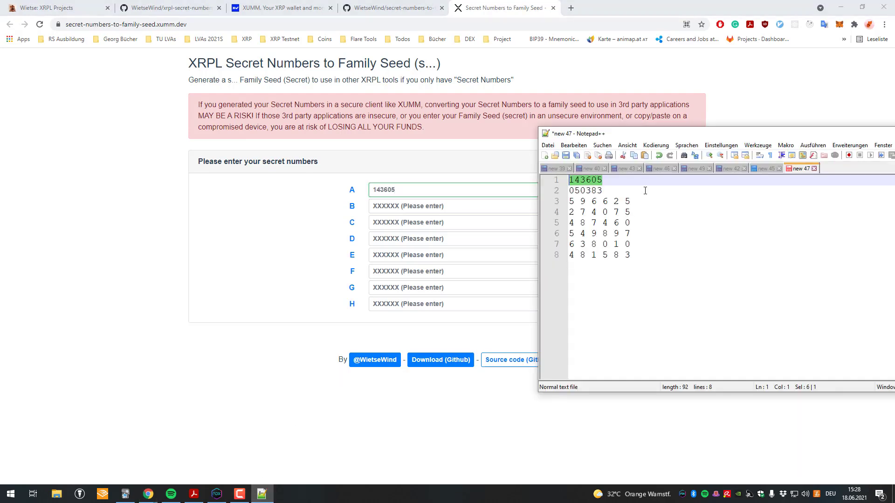
left_click(599, 191)
double_click(599, 191)
key("ctrl+c")
left_click(477, 211)
key("ctrl+v")
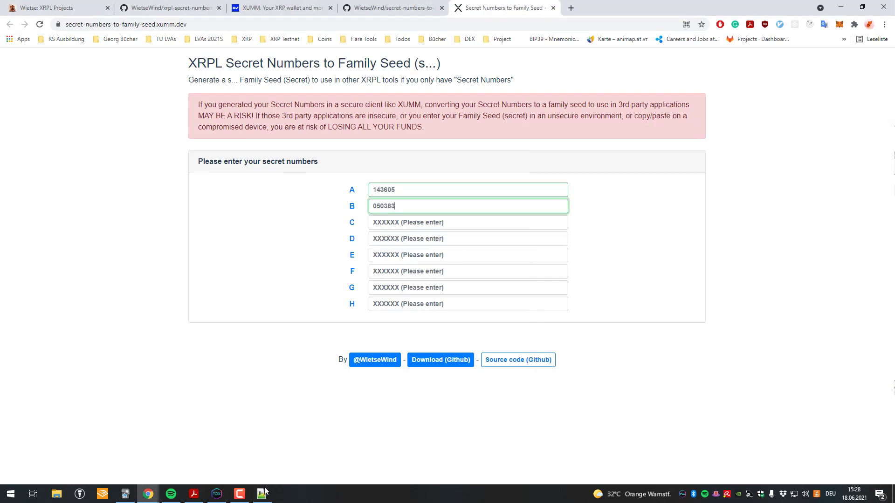
Remove the spaces from the third number and paste it into field C.
left_click(261, 494)
left_click(593, 204)
key("Left")
key("Left")
key("BackSpace")
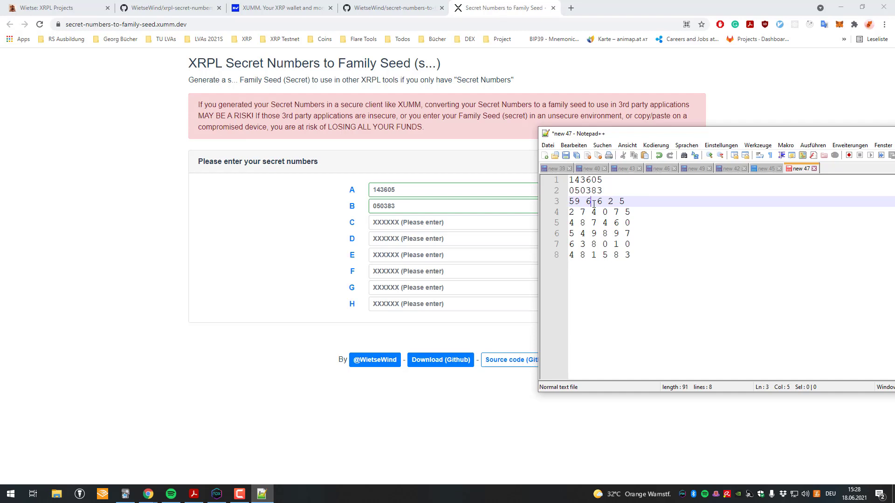
key("Right")
key("Right")
key("BackSpace")
key("Right")
key("Right")
key("BackSpace")
key("Right")
key("Right")
key("BackSpace")
key("BackSpace")
left_click_drag(604, 204, 550, 203)
left_click(412, 229)
key("ctrl+v")
Remove the spaces from the fourth number and paste it into field D.
left_click(217, 494)
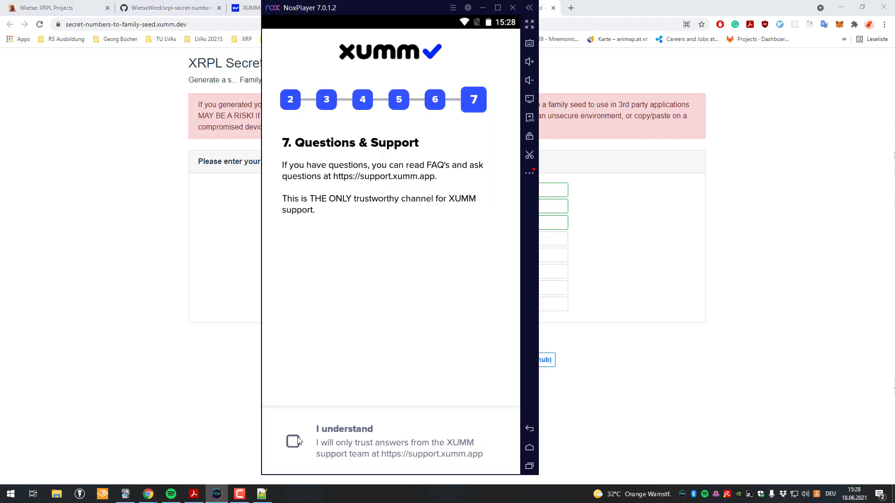
left_click(200, 454)
left_click(262, 495)
left_click(581, 214)
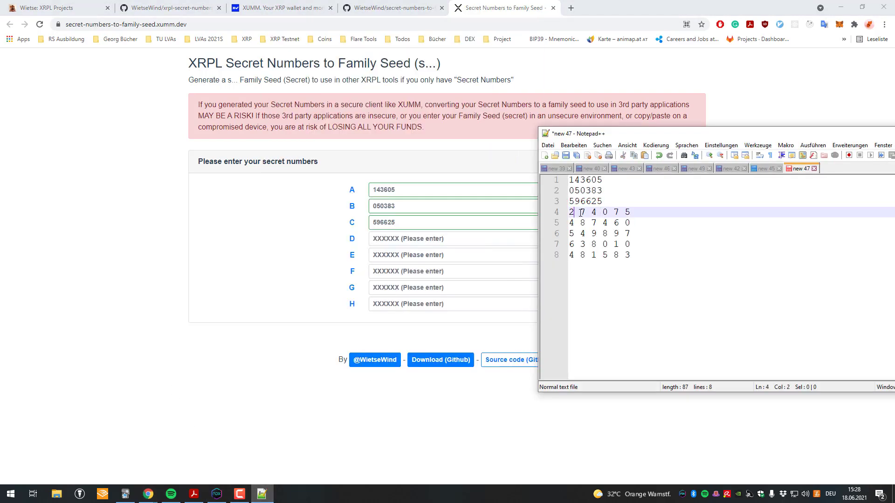
key("Delete")
key("BackSpace")
key("Right")
key("Delete")
key("Right")
key("Delete")
key("BackSpace")
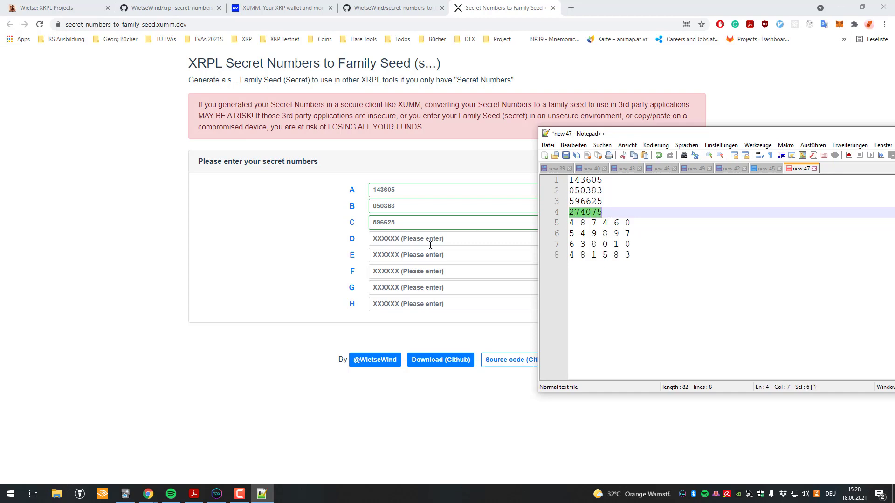
key("shift+Home")
key("ctrl+c")
left_click(457, 239)
key("ctrl+v")
Remove the spaces from the fifth number and paste it into field E.
left_click(262, 494)
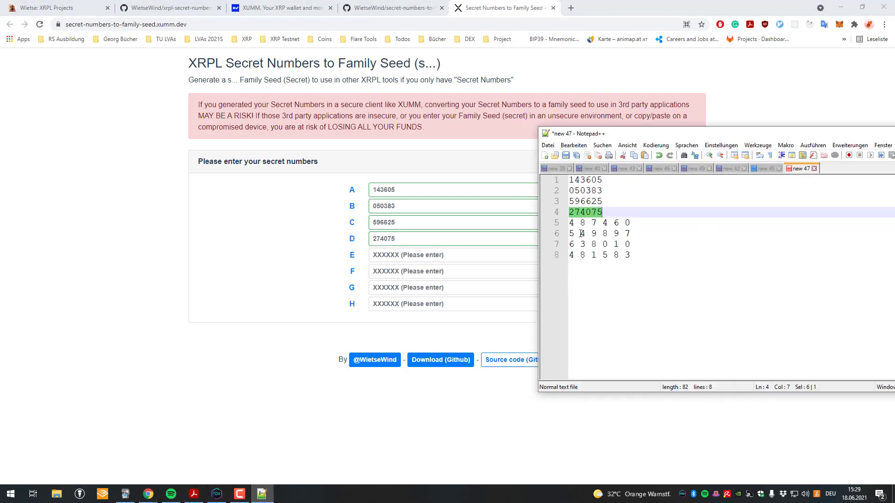
key("Down")
key("Right")
key("Delete")
key("Right")
key("Delete")
key("Right")
key("Delete")
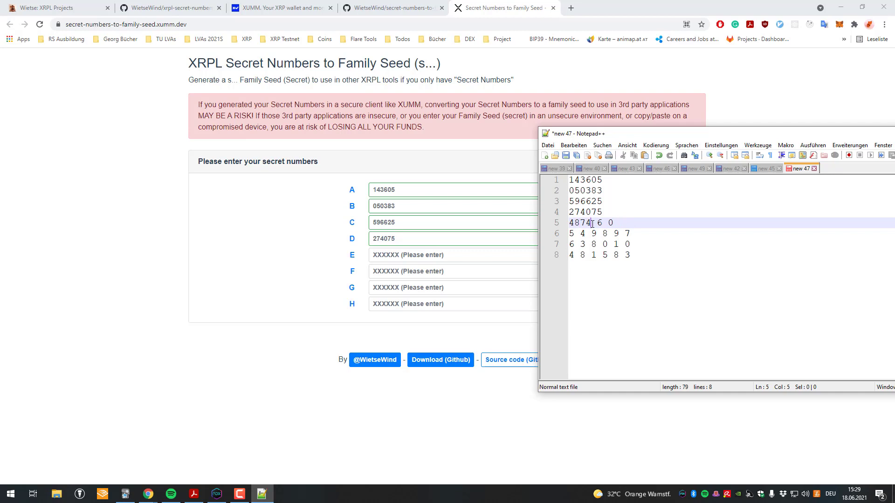
key("Right")
key("Delete")
key("shift+Home")
key("ctrl+c")
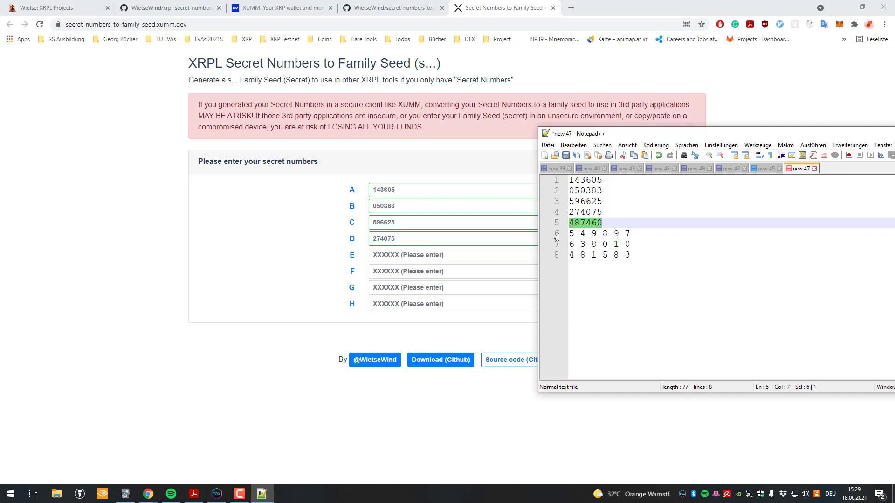
left_click(457, 255)
key("ctrl+v")
Remove the spaces from the sixth number and paste it into field F.
left_click(261, 494)
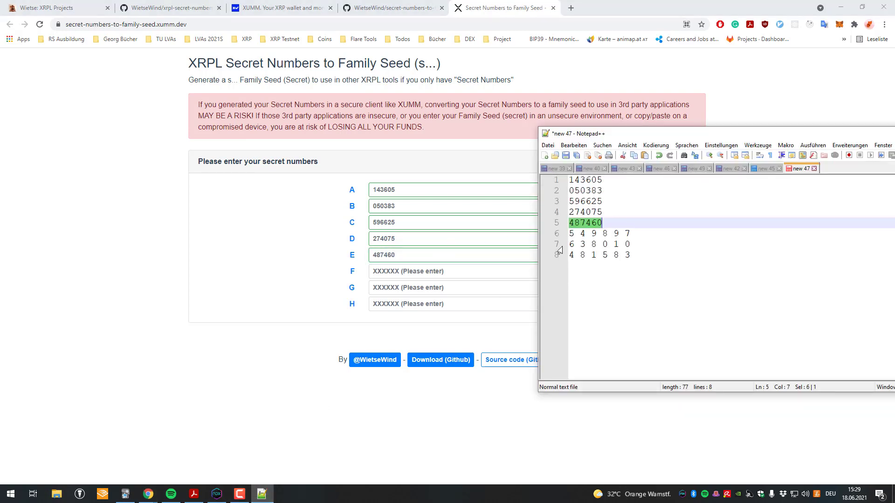
key("Down")
key("Right")
key("Delete")
key("BackSpace")
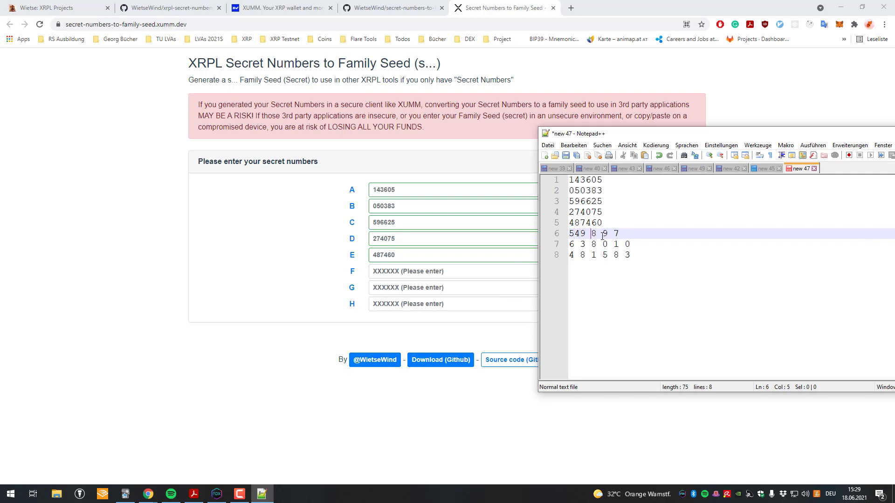
key("Right")
key("Delete")
key("Right")
key("Delete")
key("Right")
key("Delete")
key("shift+Home")
key("ctrl+c")
left_click(550, 265)
key("ctrl+v")
Remove the spaces from the seventh number and paste it into field G.
key("alt+Tab")
key("Down")
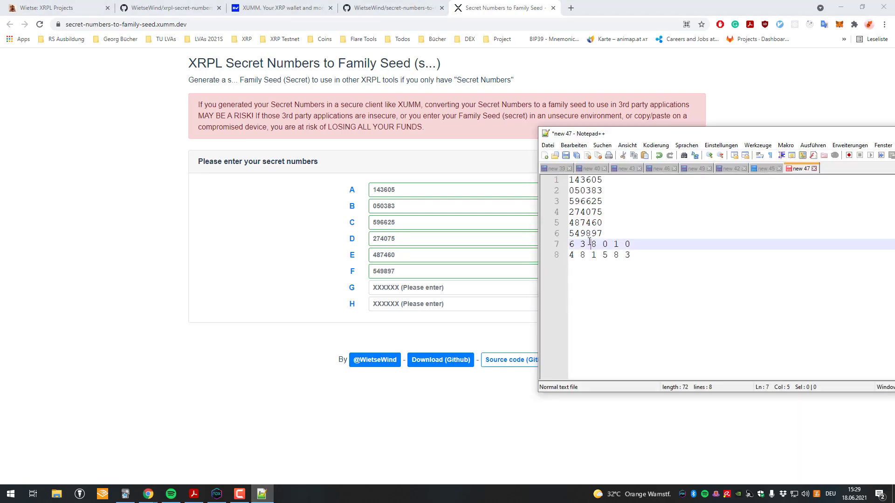
key("Right")
key("Delete")
key("BackSpace")
key("Right")
key("Delete")
key("BackSpace")
key("Right")
key("Delete")
key("Home")
key("shift+End")
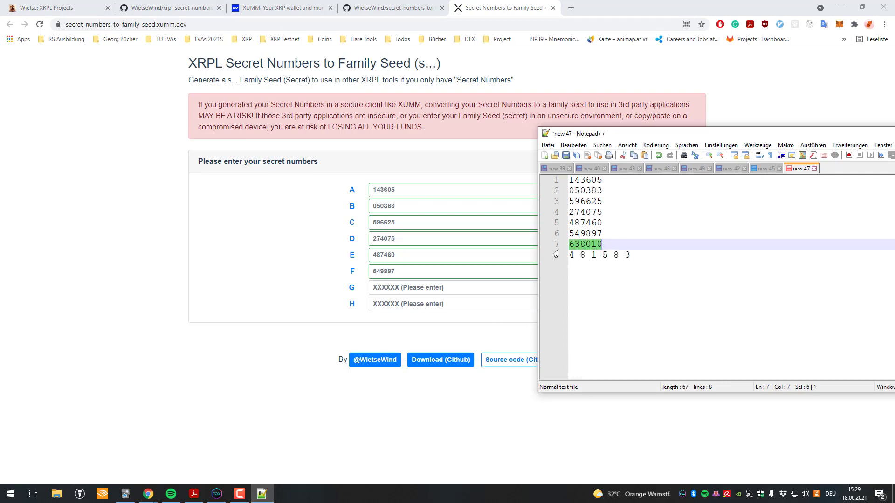
left_click(412, 294)
key("ctrl+v")
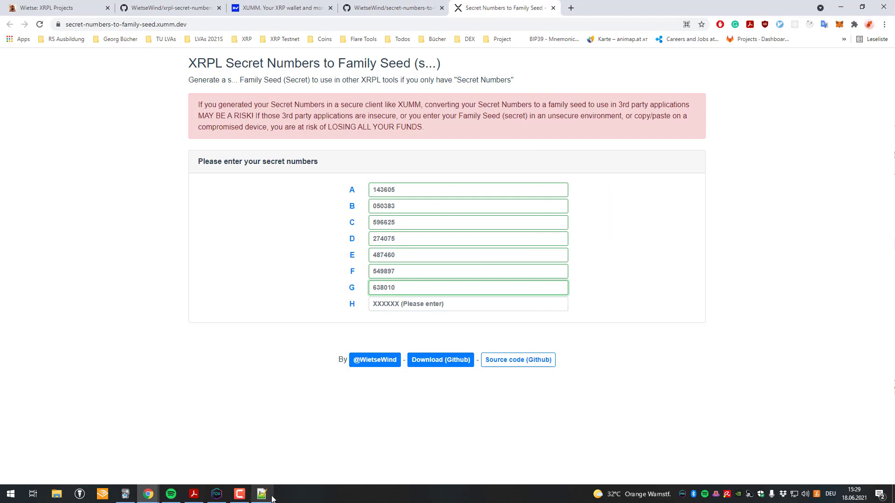
Remove the spaces from the eighth number in Notepad++ and select it.
left_click(262, 494)
left_click(581, 254)
key("BackSpace")
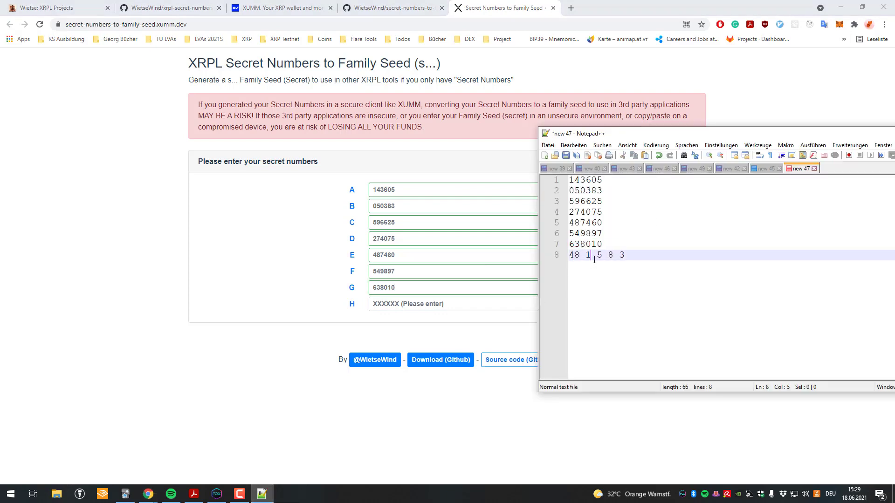
key("Left")
key("BackSpace")
key("BackSpace")
key("Right")
key("Delete")
key("Right")
key("Delete")
double_click(583, 254)
Paste the eighth number into field H and copy the generated Family Seed.
key("ctrl+c")
left_click(425, 298)
key("ctrl+v")
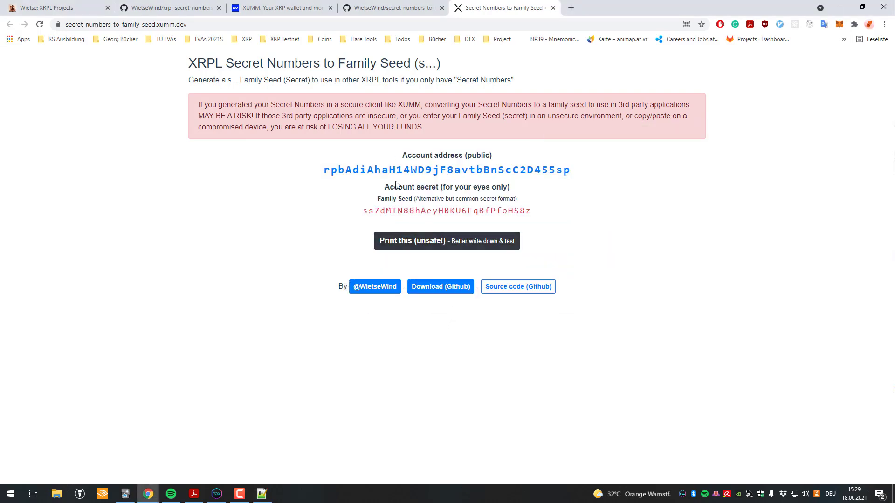
left_click(262, 493)
left_click_drag(620, 255, 563, 162)
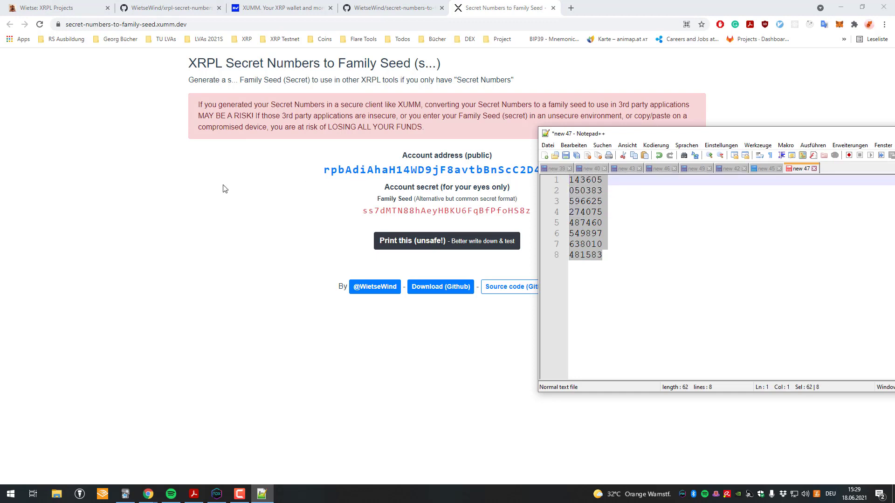
left_click(247, 188)
left_click(422, 212)
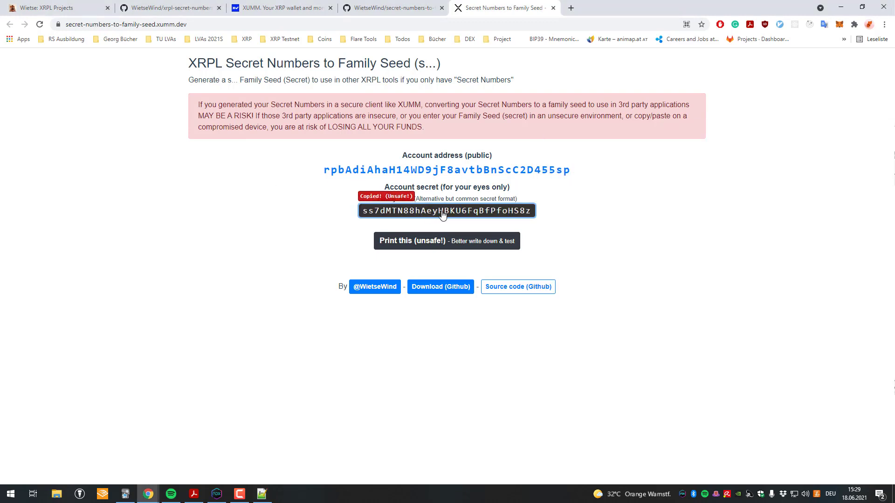
left_click(466, 210)
Paste the Family Seed into the Notepad++ note on its own line below the eight numbers.
left_click(262, 494)
left_click(648, 266)
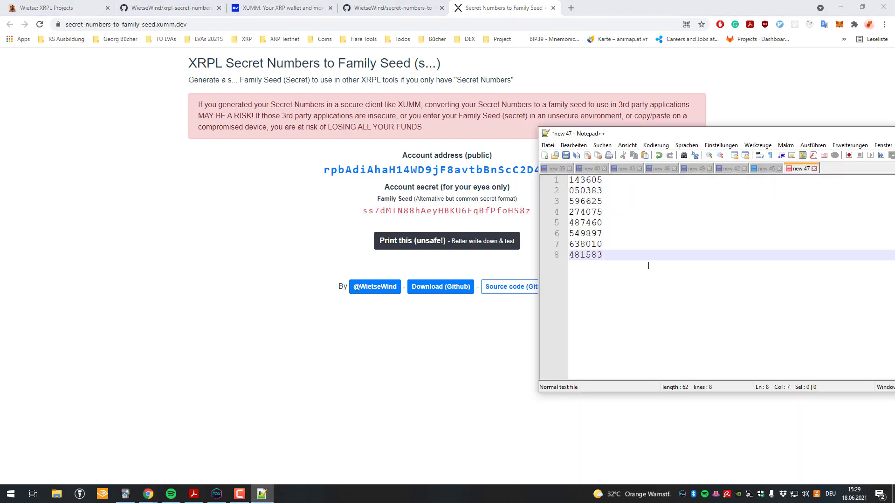
key("Return")
key("Return")
key("Return")
key("ctrl+v")
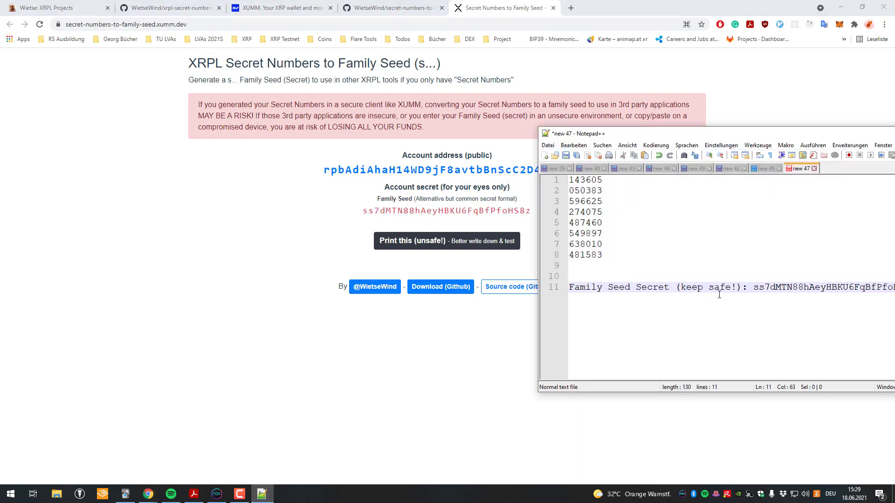
key("Return")
left_click_drag(746, 298, 569, 298)
left_click_drag(570, 266, 526, 138)
left_click(571, 298)
key("shift+End")
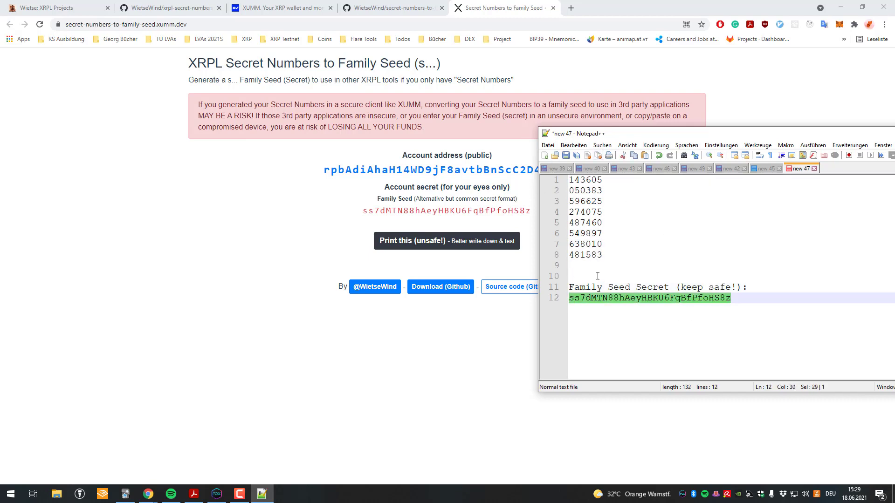
left_click(217, 494)
Accept the terms, dismiss the release notes and choose to import an existing account.
left_click(413, 432)
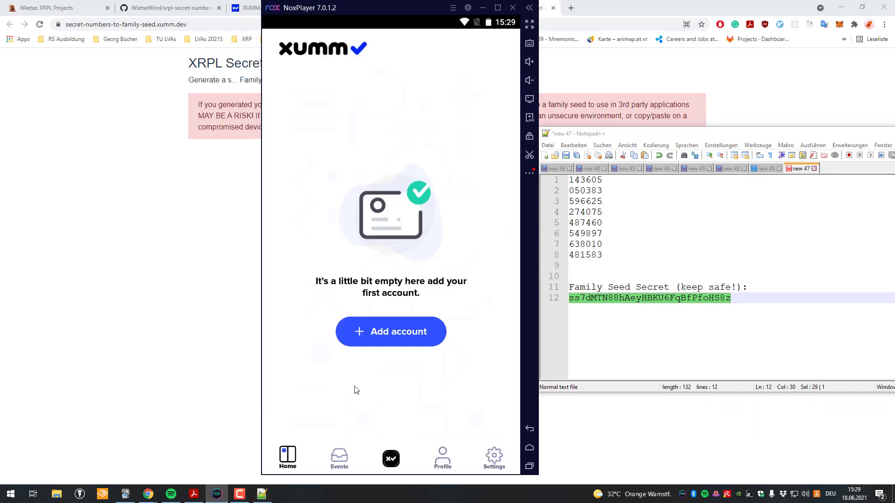
left_click(474, 91)
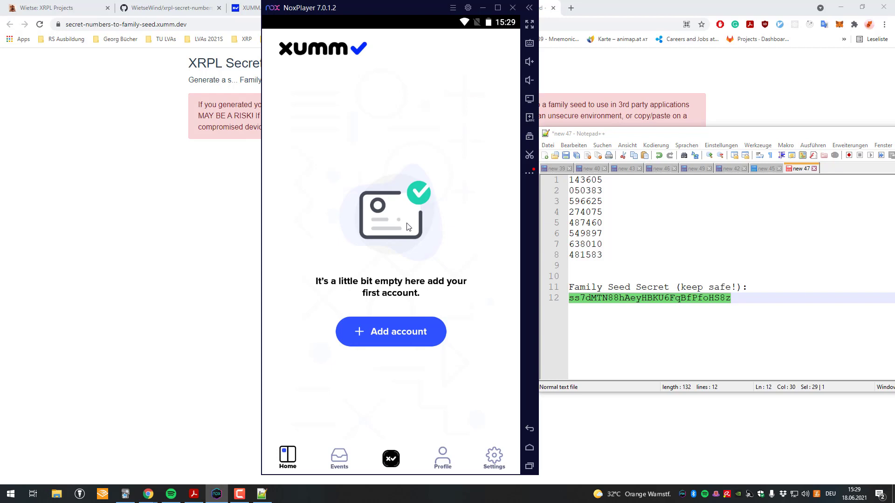
left_click(390, 329)
left_click(401, 325)
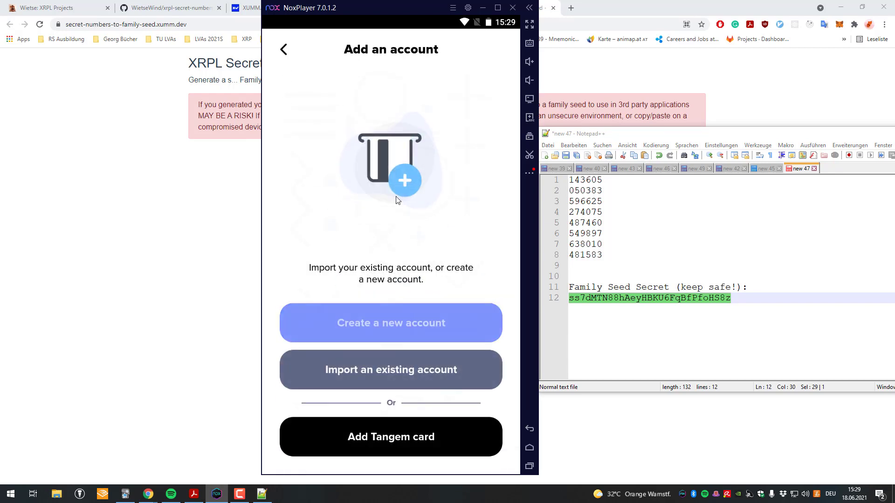
left_click(399, 367)
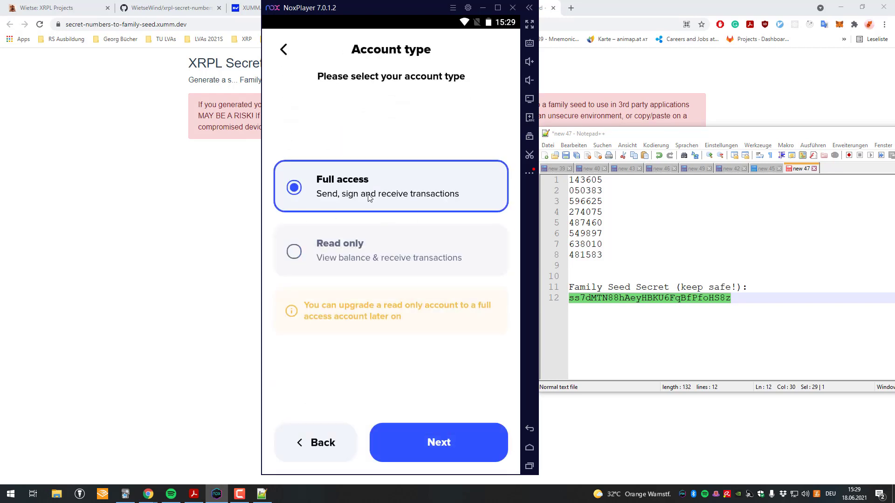
Keep Full access and pick Family Seed as the secret type.
left_click(430, 440)
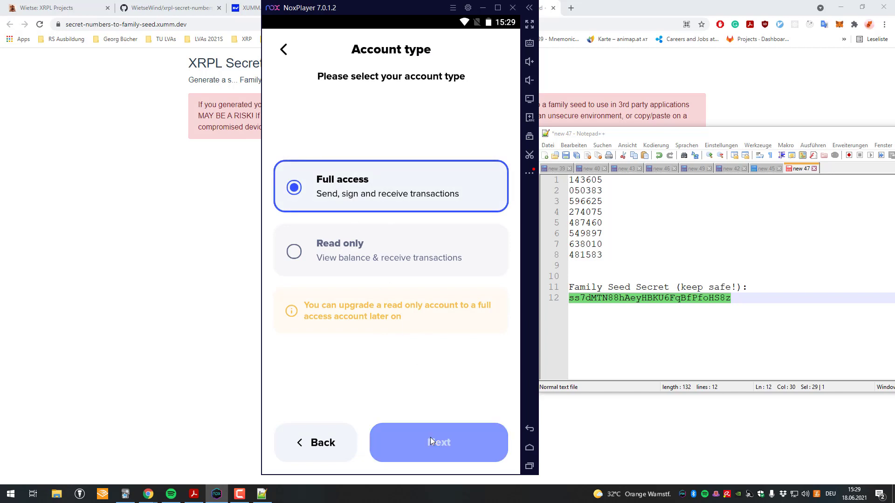
left_click(363, 259)
left_click(388, 183)
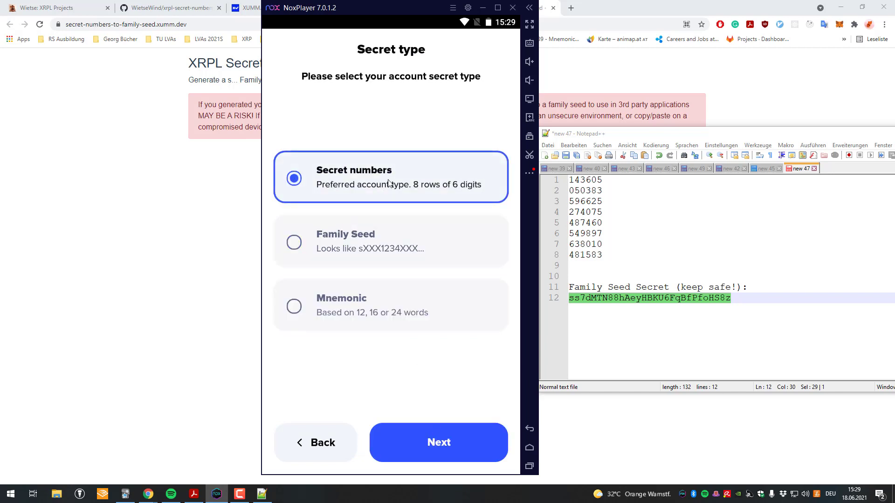
left_click(372, 238)
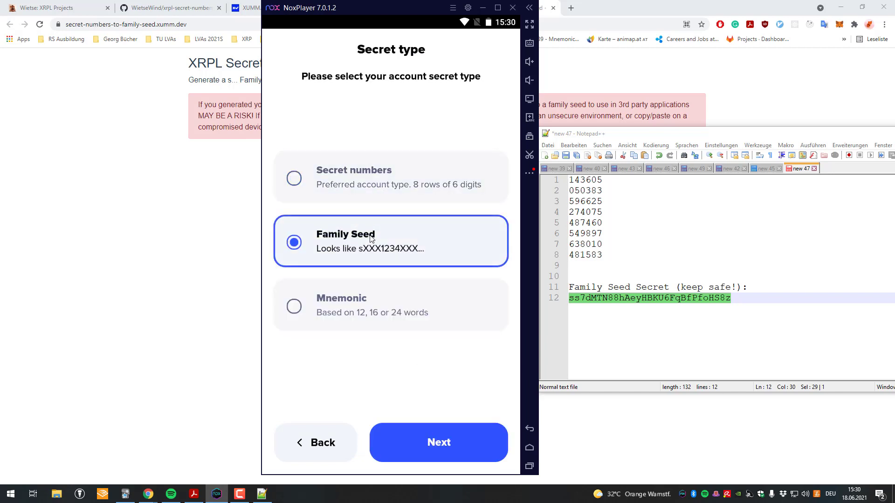
Copy the family seed from the saved notes and paste it into XUMM's seed field.
left_click(715, 304)
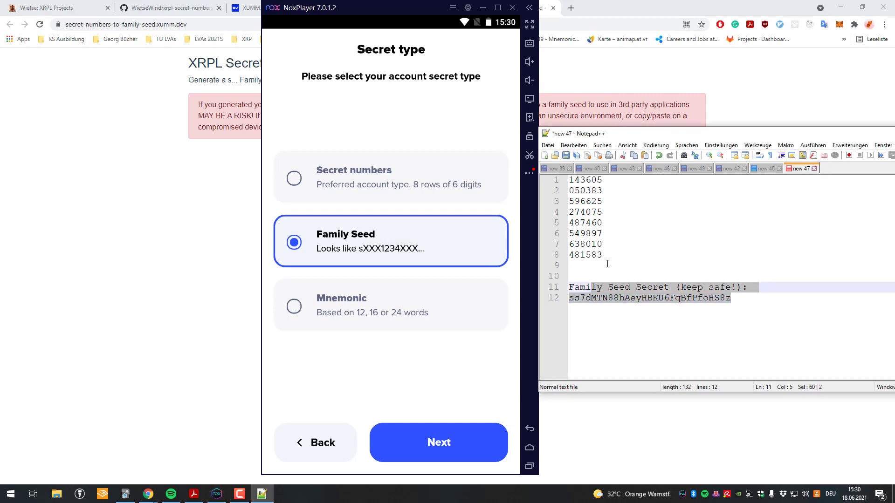
double_click(720, 295)
left_click_drag(621, 255, 558, 159)
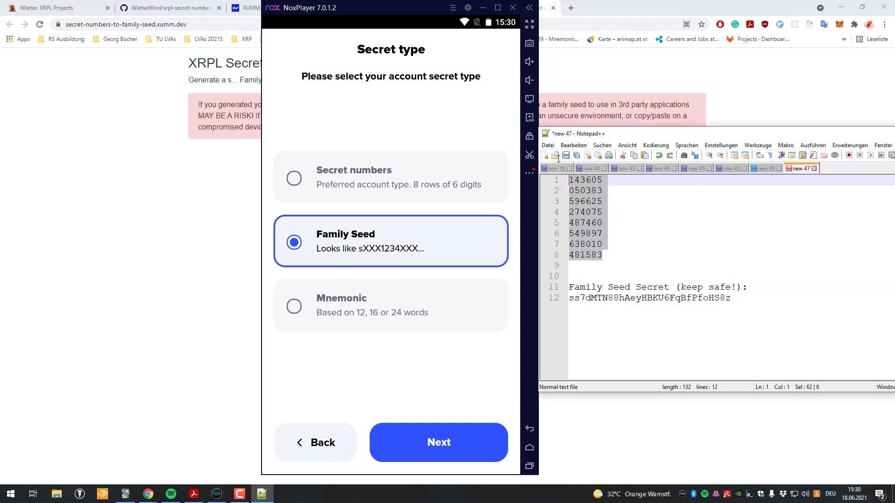
double_click(640, 299)
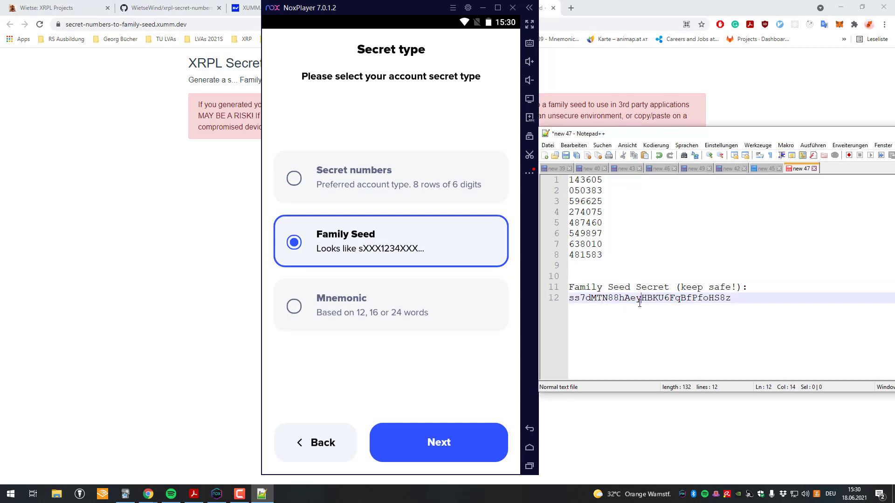
left_click(395, 250)
left_click(439, 443)
left_click(359, 144)
key("ctrl+v")
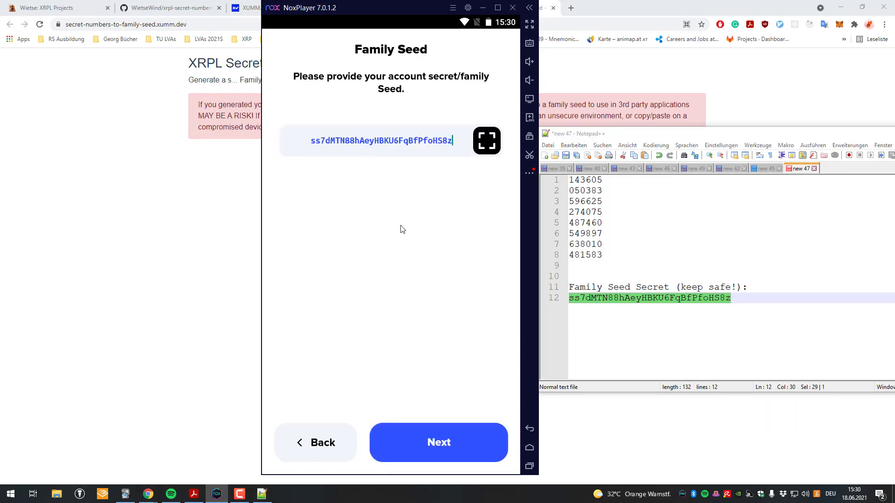
Confirm the public address, acknowledge the 20 XRP activation notice, and label the account 'Main'.
left_click(450, 448)
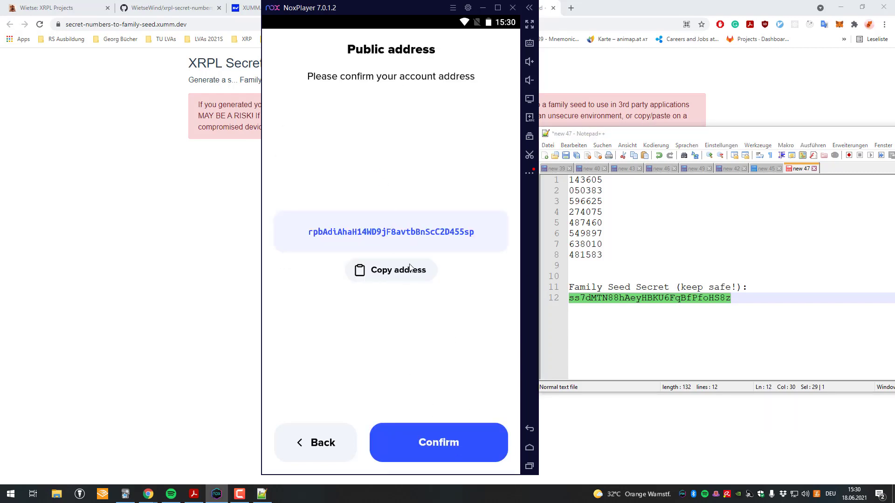
left_click(430, 439)
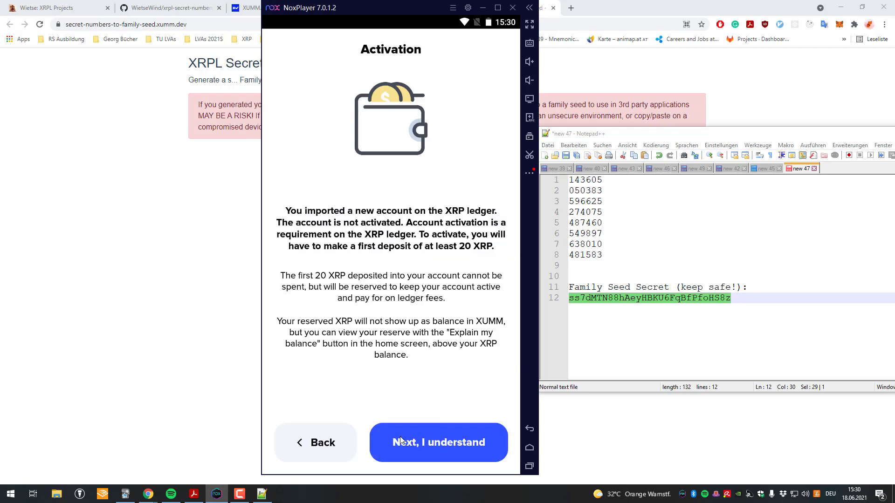
left_click(430, 441)
left_click(434, 441)
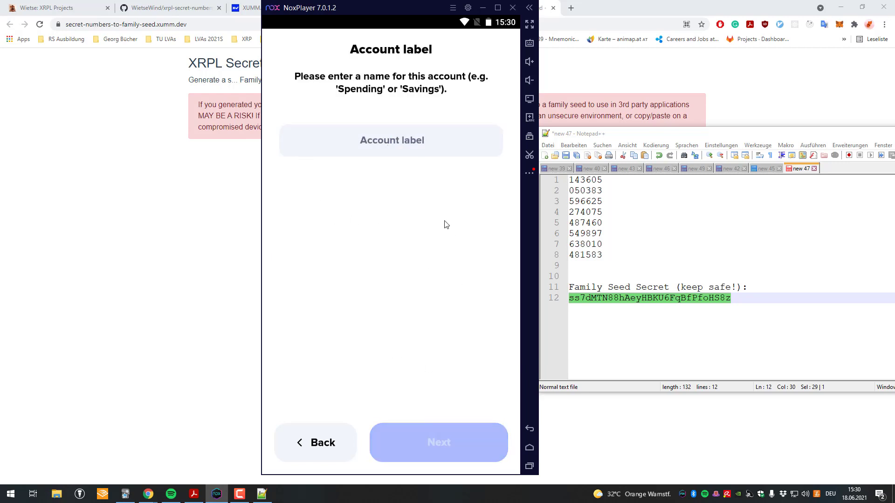
type("Main")
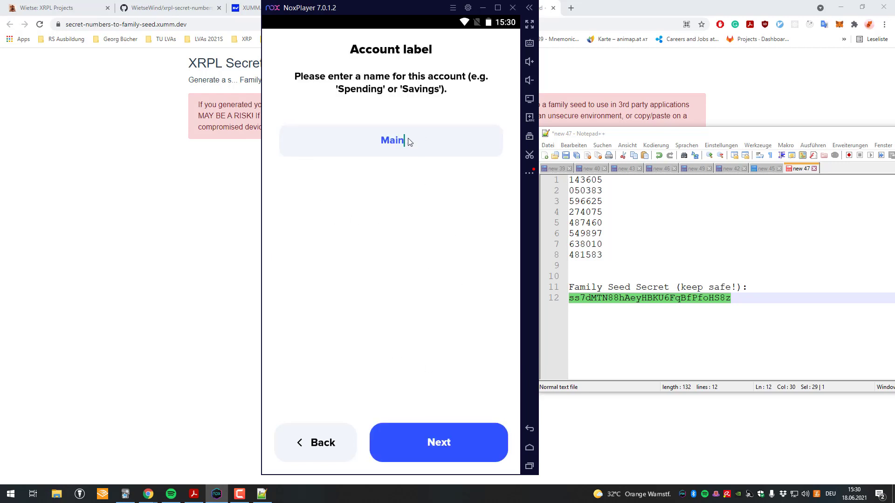
left_click(506, 459)
left_click(460, 443)
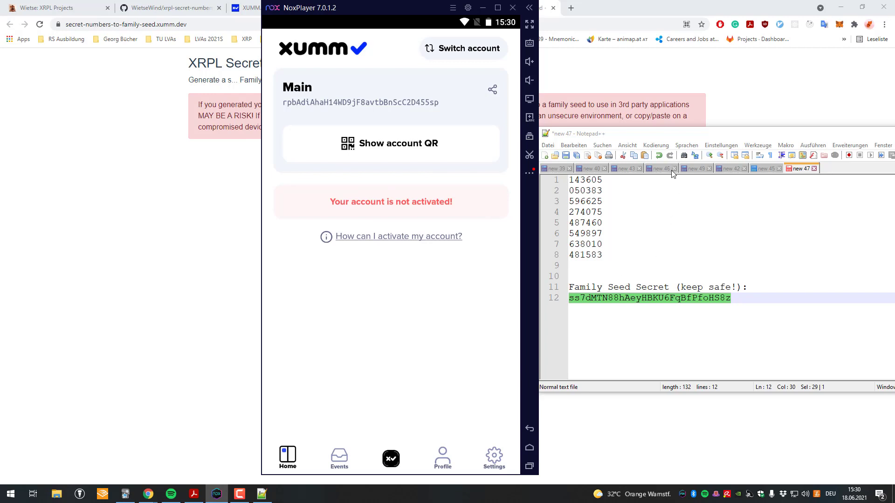
Browse the Main account's Events, Profile and Home tabs.
left_click_drag(414, 9, 421, 12)
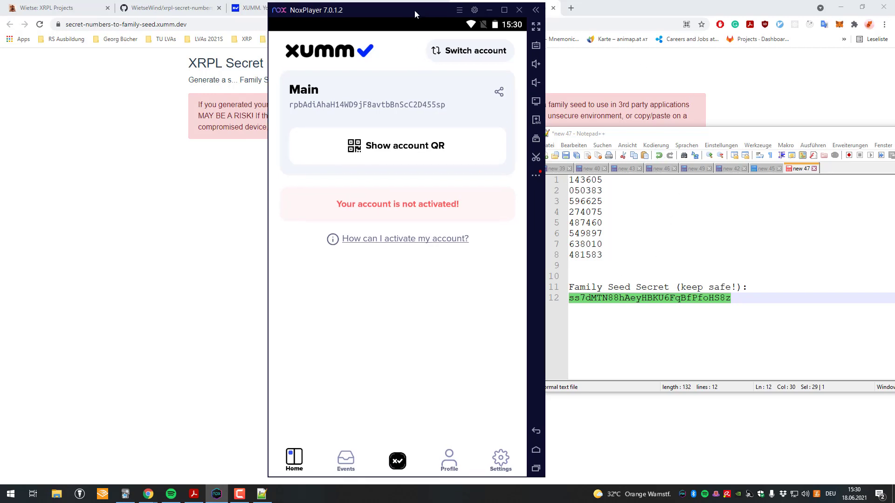
left_click(348, 468)
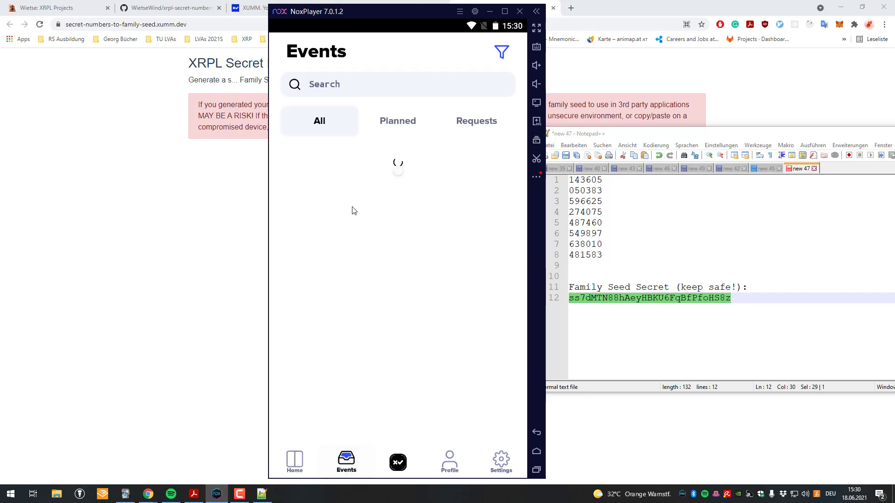
left_click(307, 448)
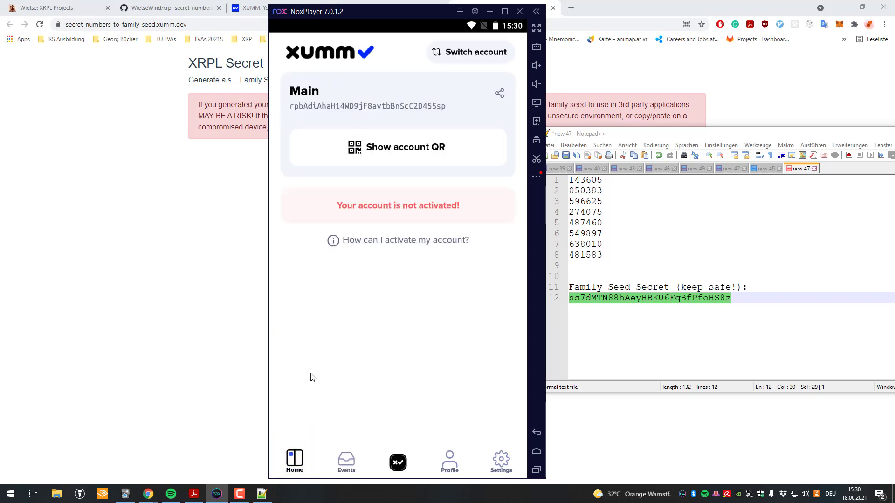
left_click(447, 464)
left_click(307, 464)
left_click(330, 467)
left_click(308, 464)
left_click(331, 466)
left_click(308, 464)
left_click(340, 454)
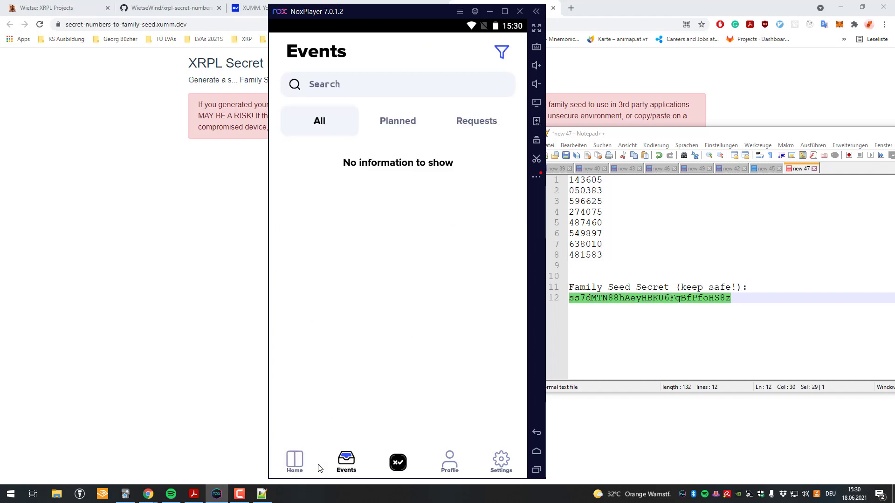
left_click(308, 464)
left_click(332, 468)
left_click(279, 464)
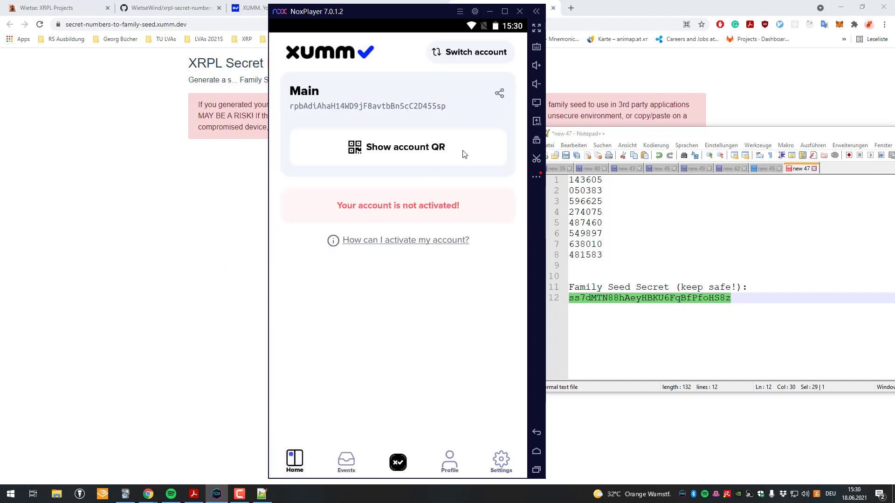
Go from the accounts list to Add account, view the import option, then back out.
left_click(480, 59)
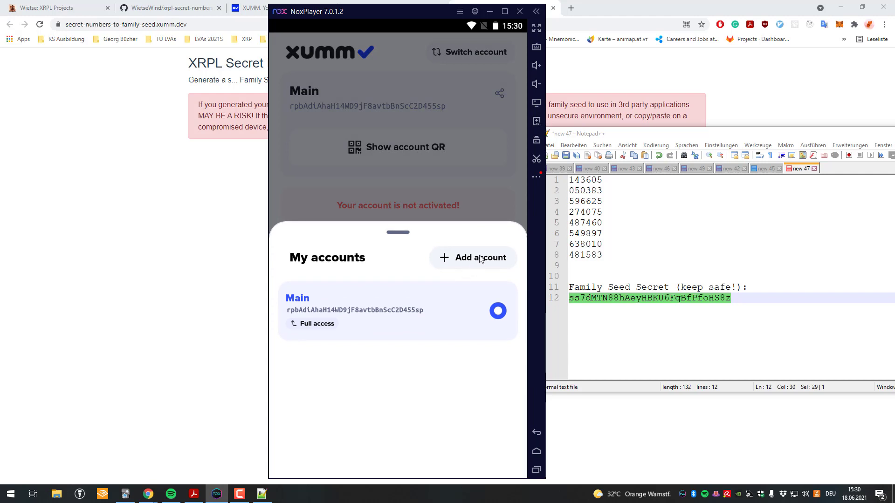
left_click_drag(346, 324, 352, 305)
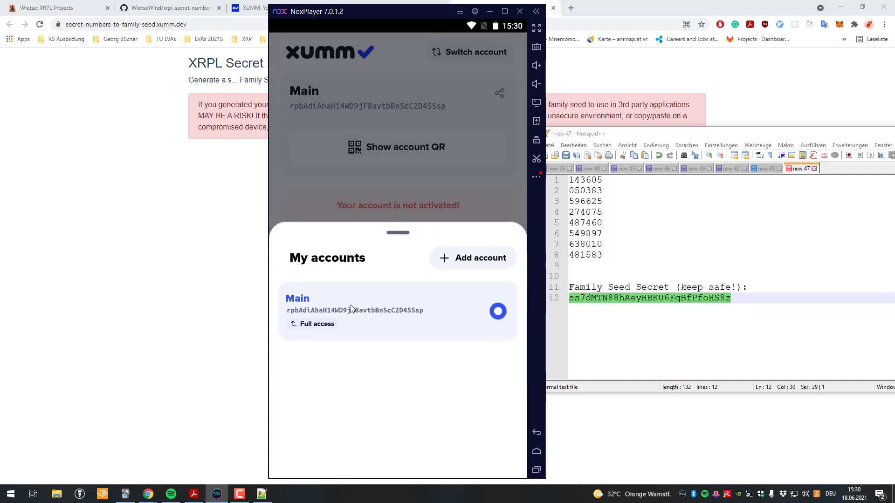
left_click(471, 255)
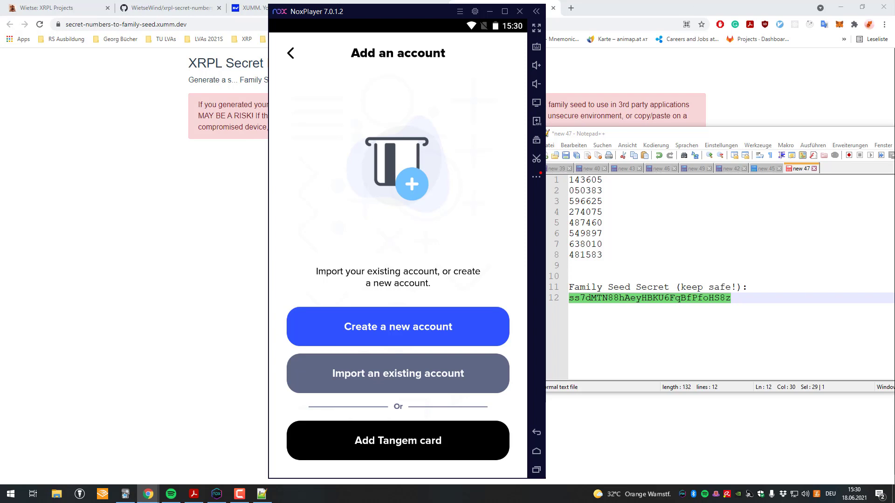
left_click(383, 371)
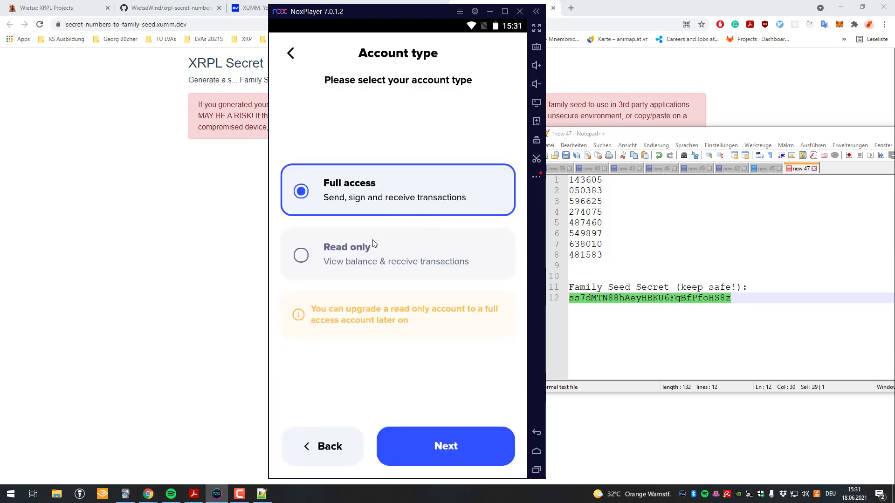
left_click(295, 55)
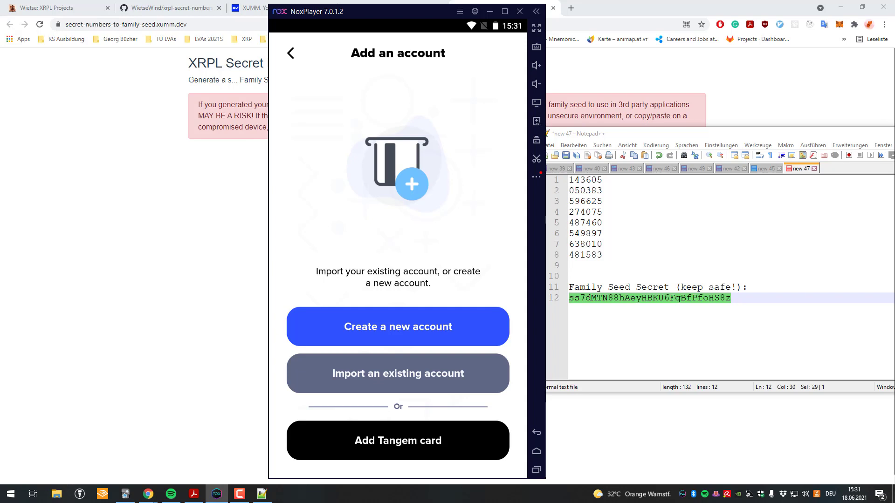
On XRPSCAN, open ledger 64,354,084's first sender account and select its full address.
left_click(149, 494)
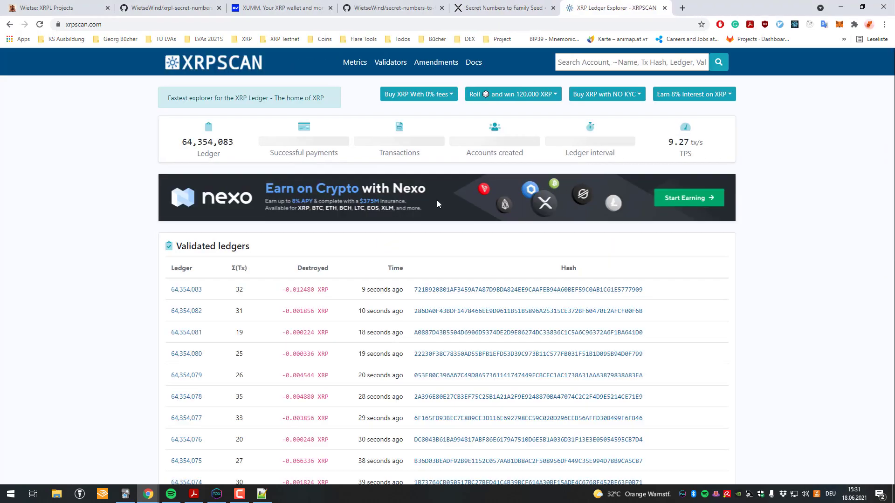
scroll(228, 212, "down", 2)
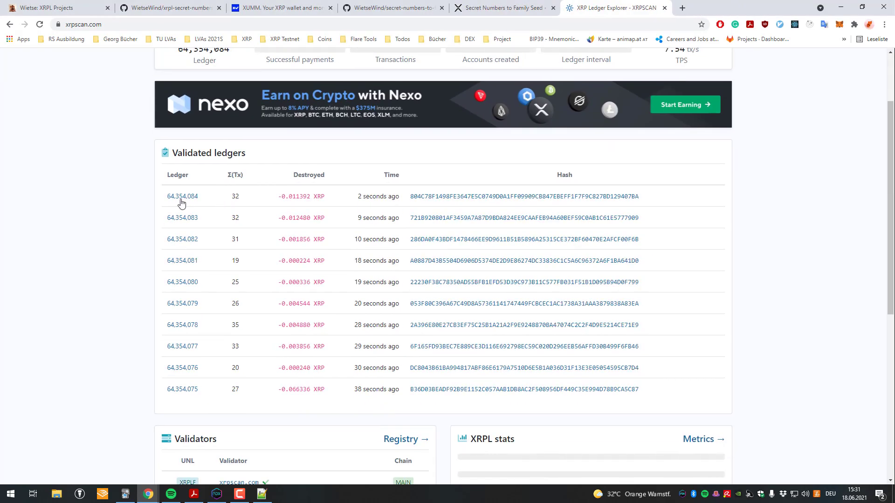
left_click(184, 198)
scroll(328, 242, "down", 2)
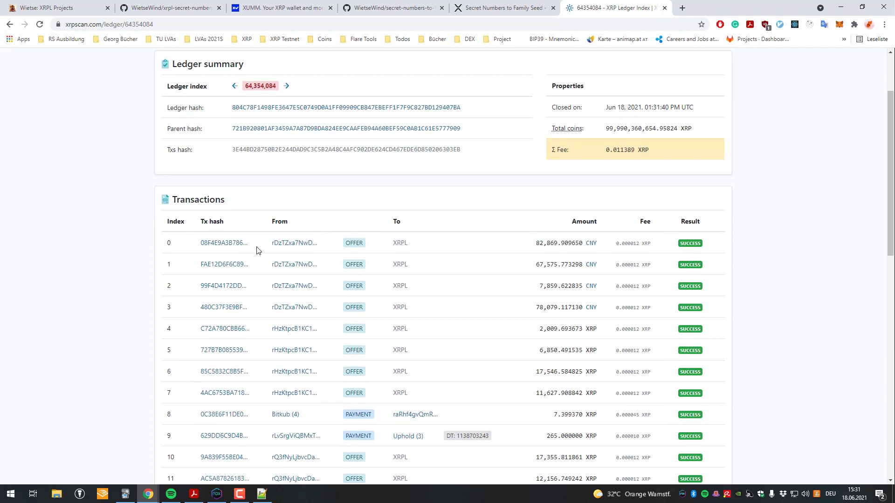
left_click(296, 244)
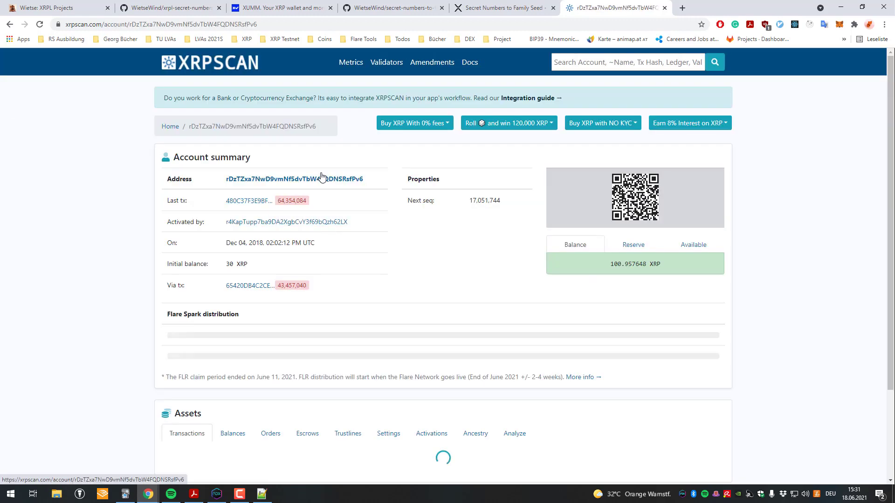
left_click_drag(368, 180, 221, 181)
key("ctrl+c")
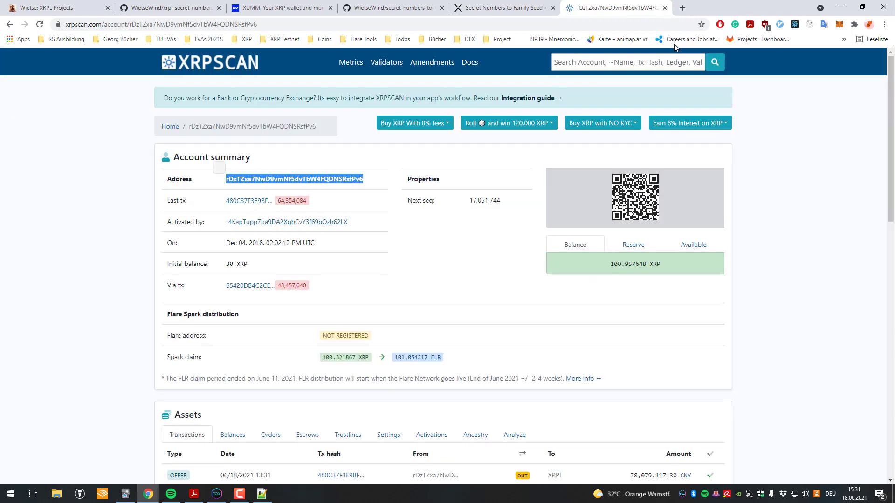
Import the copied address into XUMM as a read-only account named 'Ledger Nano S'.
left_click(216, 494)
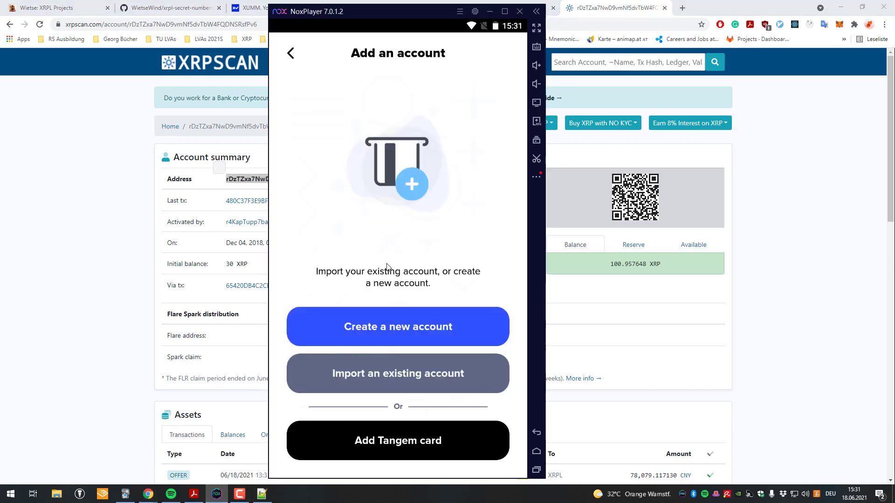
left_click(376, 375)
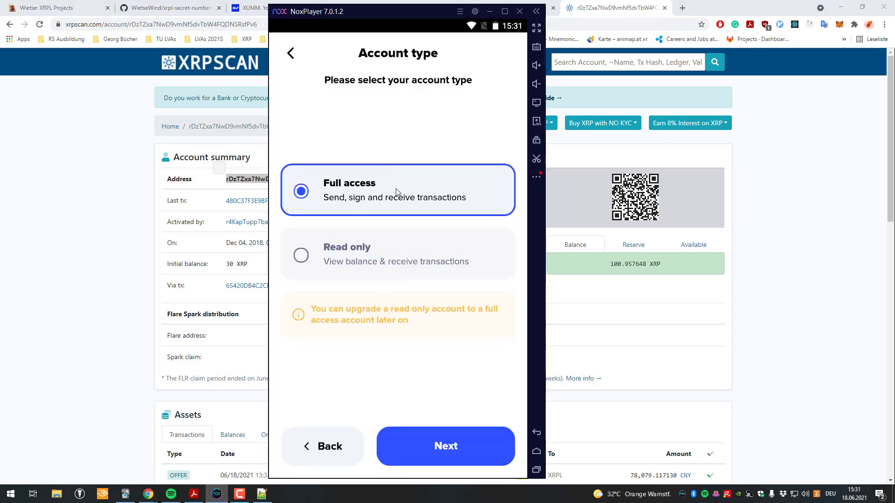
left_click(348, 260)
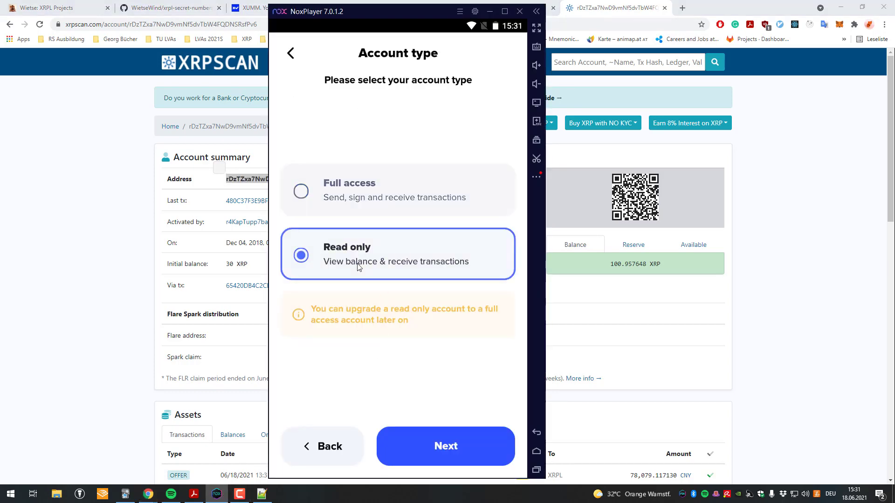
left_click(459, 449)
key("ctrl+v")
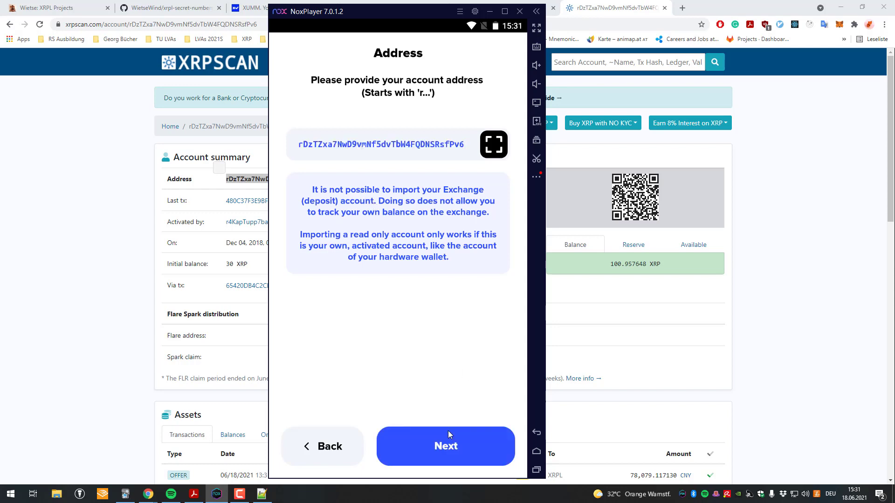
left_click(449, 443)
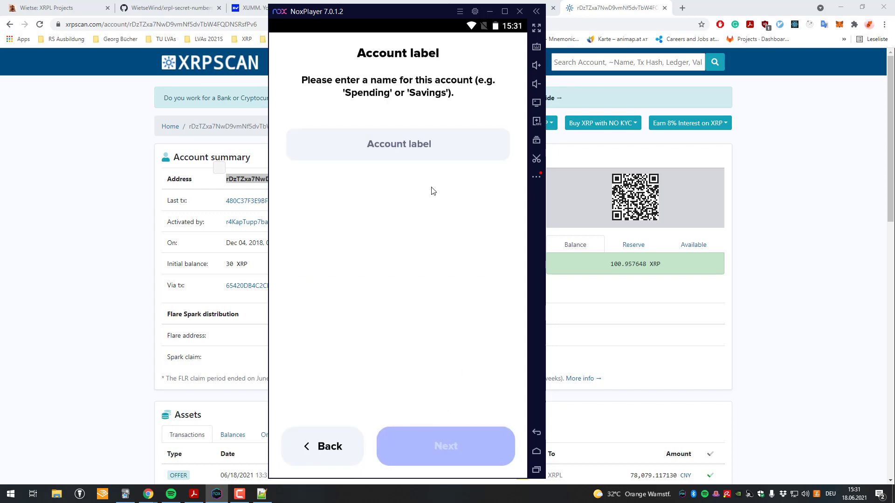
type("Ledger Nano S")
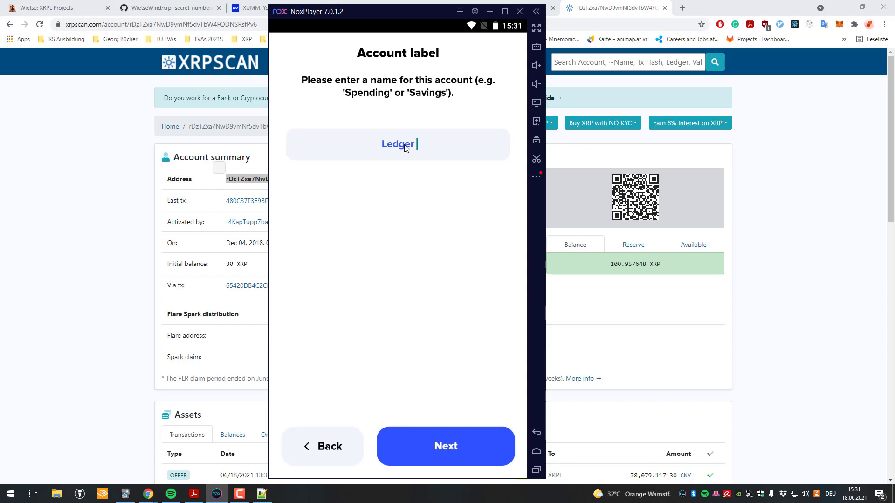
left_click(440, 437)
left_click(448, 442)
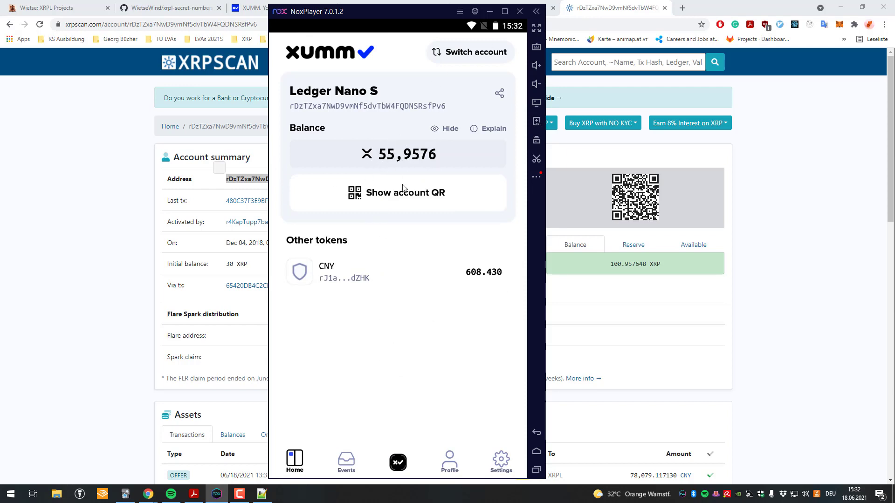
Switch the active account to Main and then back to Ledger Nano S.
left_click(469, 52)
left_click(420, 300)
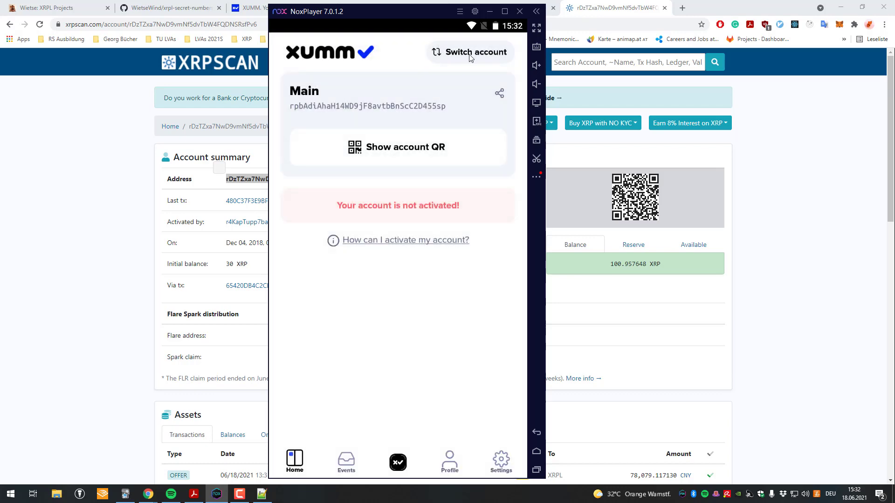
left_click(470, 58)
left_click(431, 136)
left_click(473, 52)
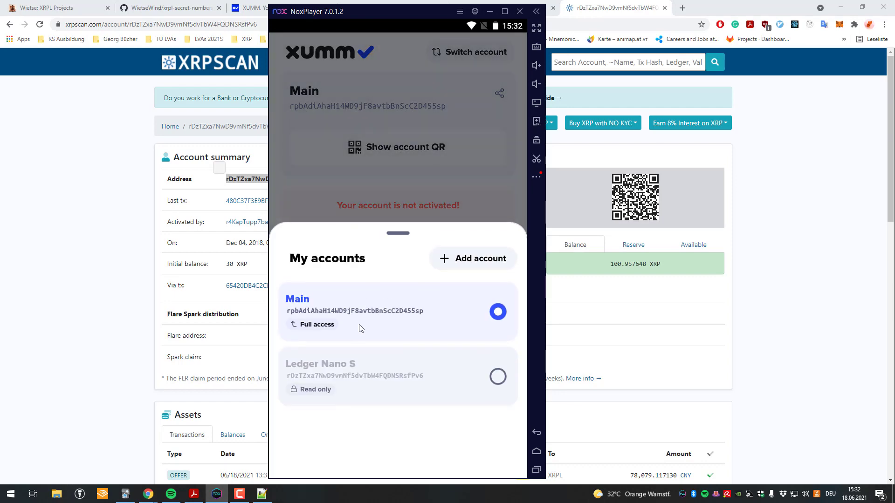
left_click(359, 354)
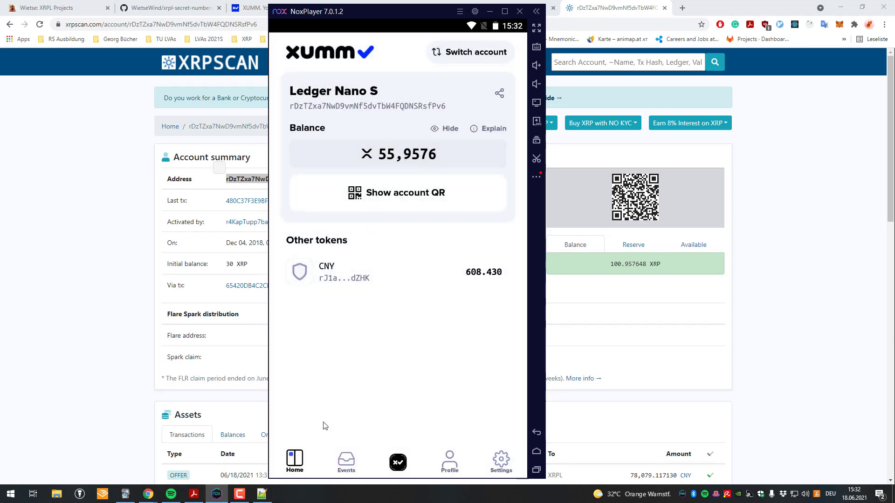
Scroll through Ledger Nano S's Events, return Home, and open the account list.
left_click(324, 457)
scroll(392, 236, "down", 5)
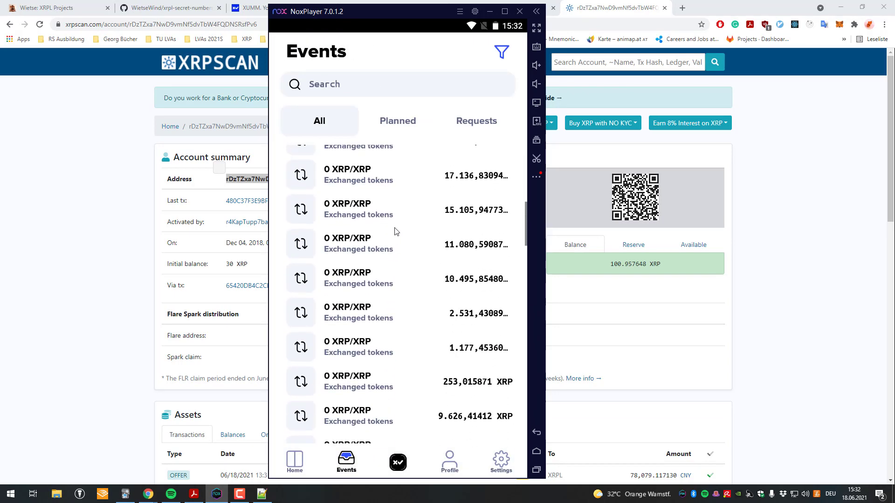
scroll(396, 232, "down", 10)
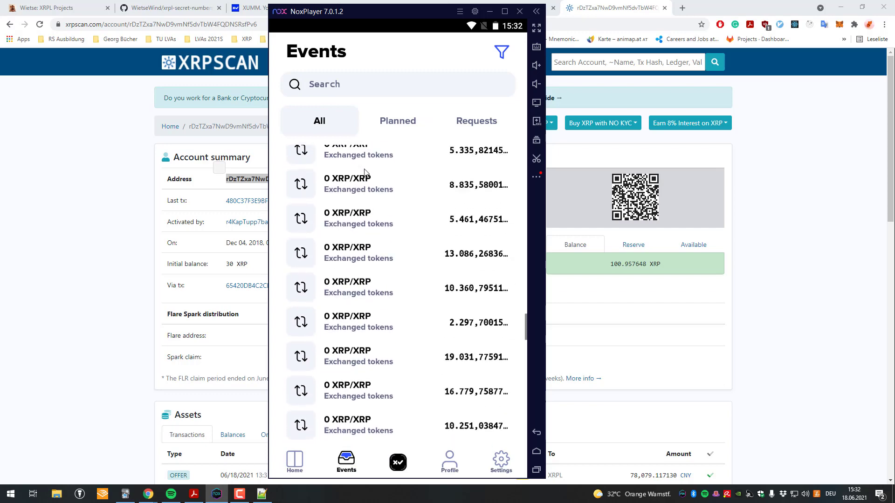
scroll(388, 240, "down", 10)
scroll(397, 343, "up", 5)
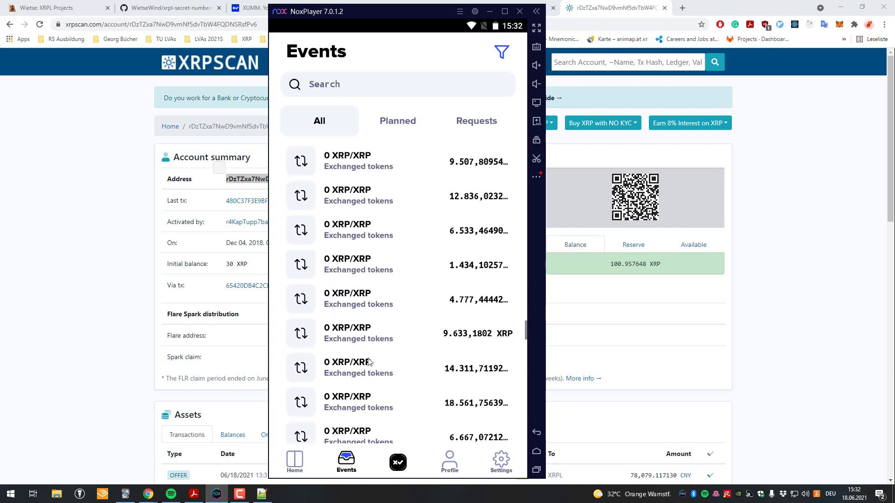
scroll(372, 349, "up", 10)
left_click(295, 459)
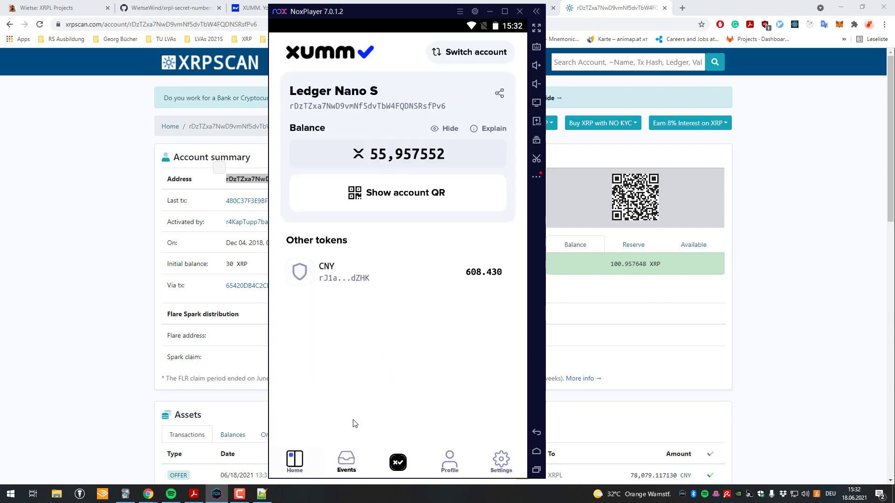
left_click(467, 53)
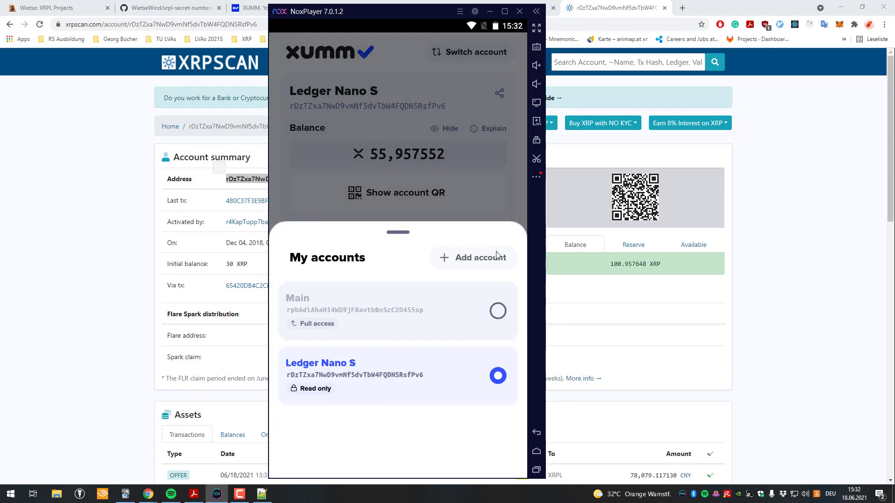
Start adding another account as a read-only import in XUMM.
left_click(480, 256)
left_click(388, 377)
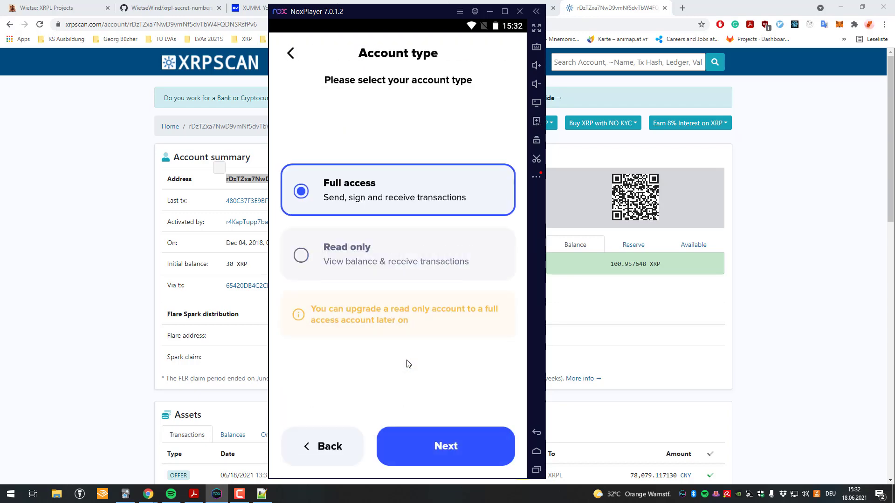
left_click(419, 254)
left_click(474, 440)
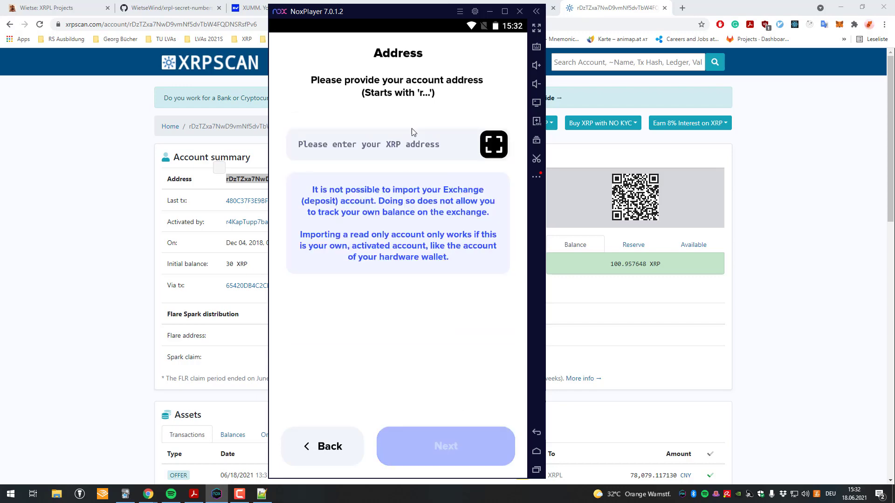
In XRPSCAN, open ledger 64,354,084's receiving account and select its full address.
left_click(152, 178)
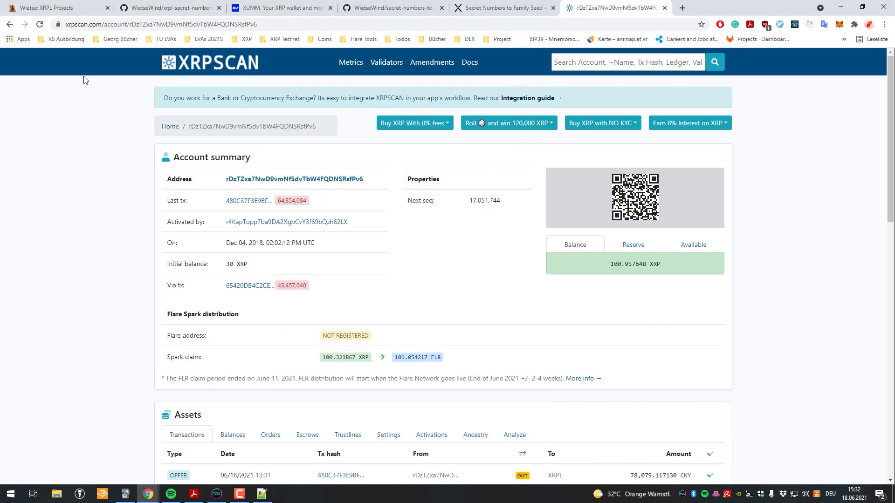
left_click(288, 199)
scroll(303, 219, "down", 4)
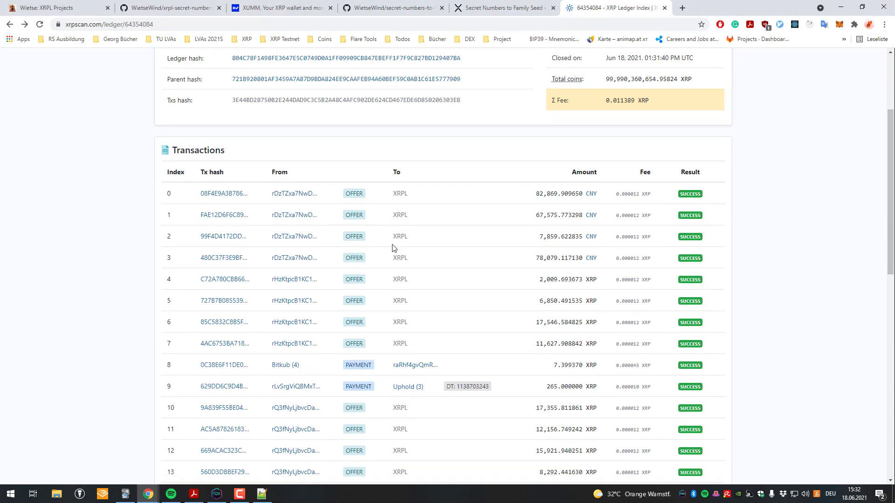
left_click(410, 321)
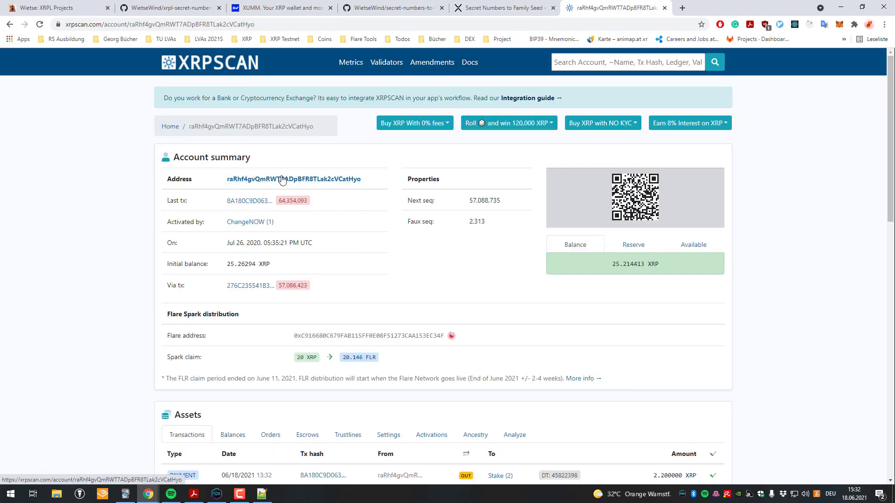
left_click_drag(384, 185, 222, 183)
key("ctrl+c")
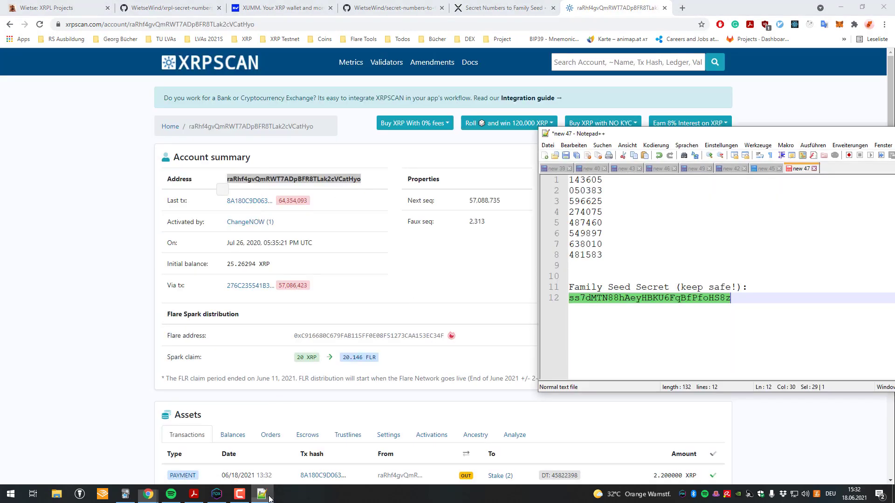
Paste the address into XUMM, label the account 'ChangeNow', and finish the import.
left_click(217, 494)
left_click(391, 158)
key("ctrl+v")
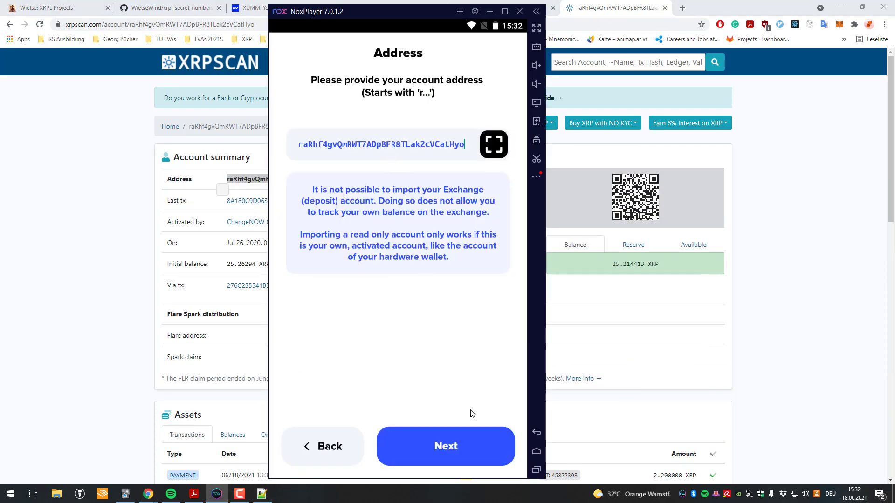
left_click(454, 446)
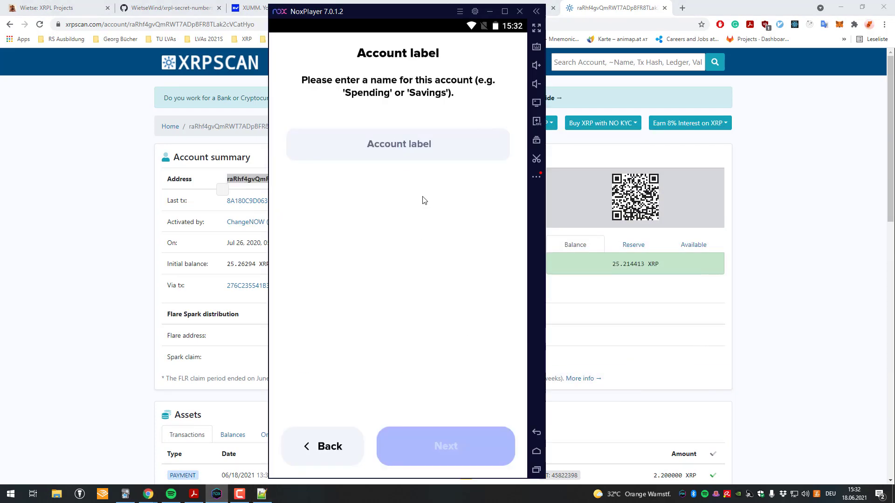
type("ChangeNo")
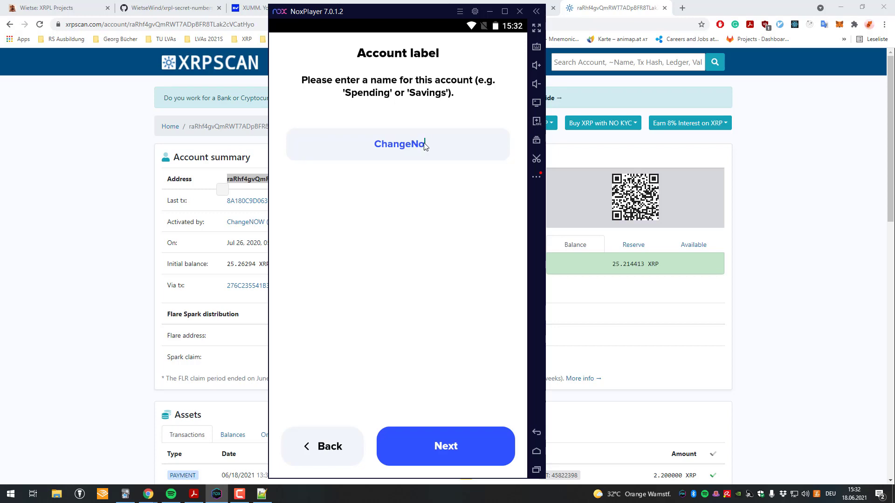
type("w Accoun")
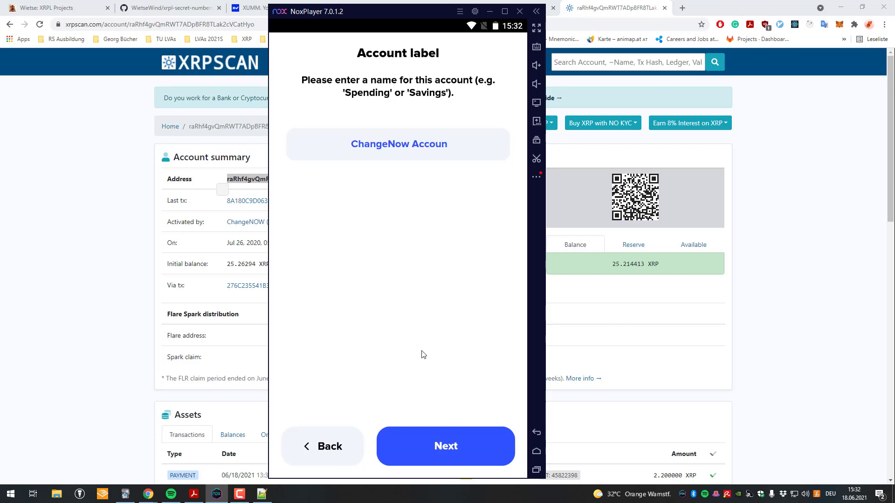
key("BackSpace")
key("BackSpace")
key("BackSpace")
key("BackSpace")
key("BackSpace")
key("BackSpace")
key("BackSpace")
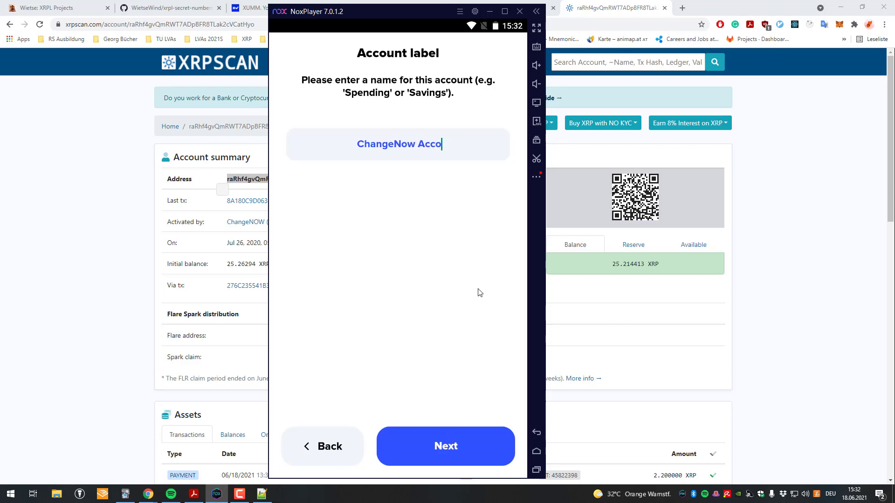
left_click(470, 434)
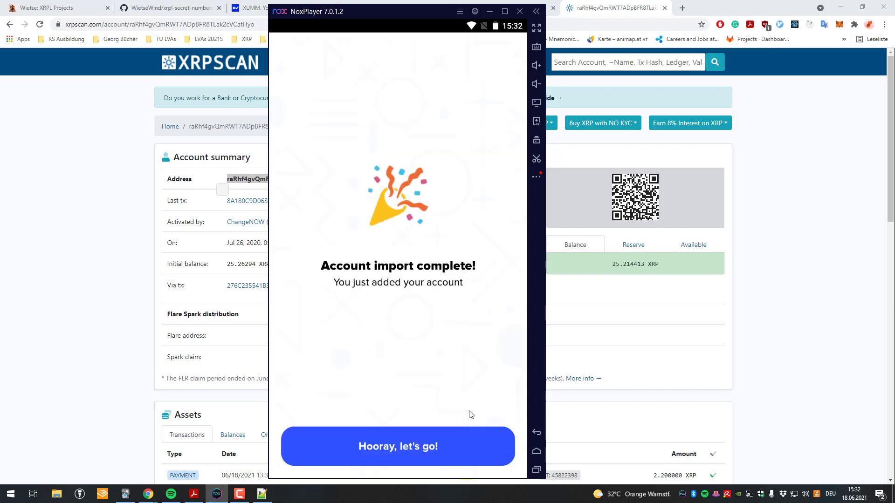
left_click(433, 451)
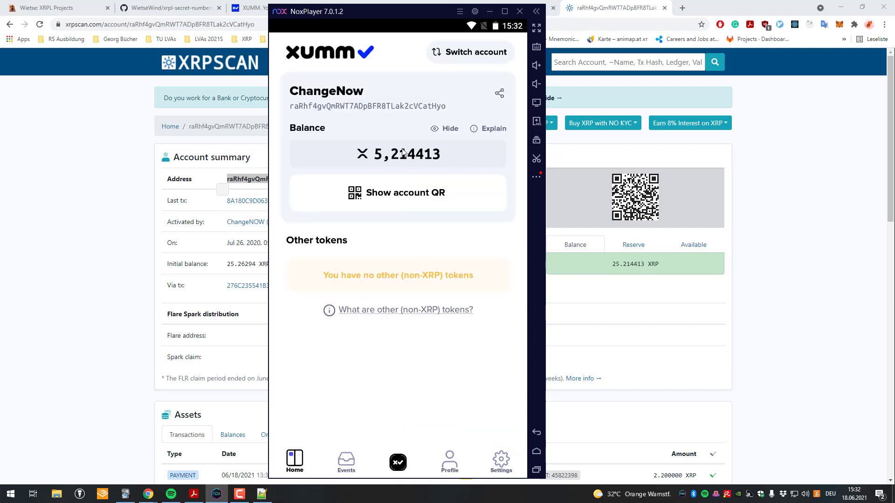
Open the Events list and view the -2,2 XRP Stake payment's details.
left_click(350, 447)
scroll(419, 214, "down", 5)
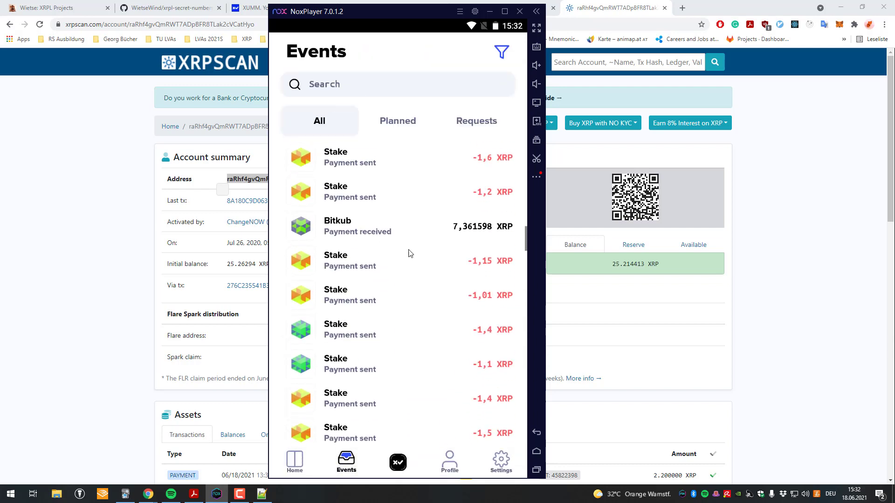
scroll(408, 186, "up", 10)
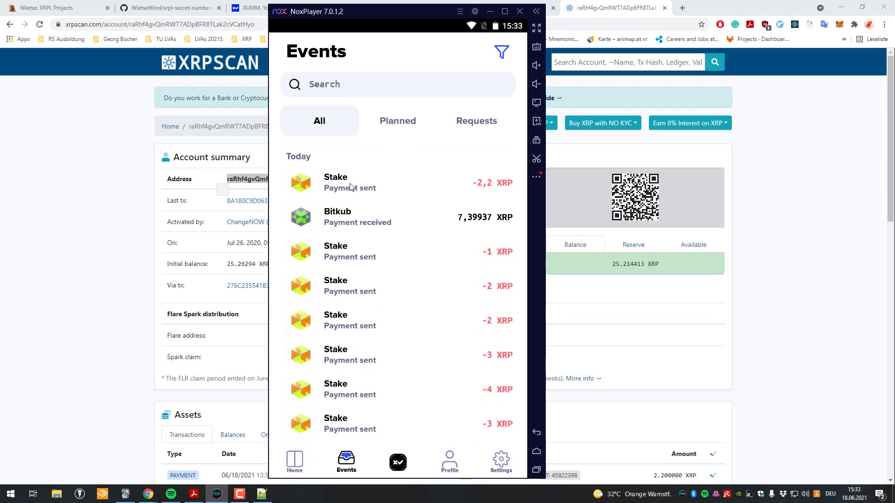
left_click(350, 187)
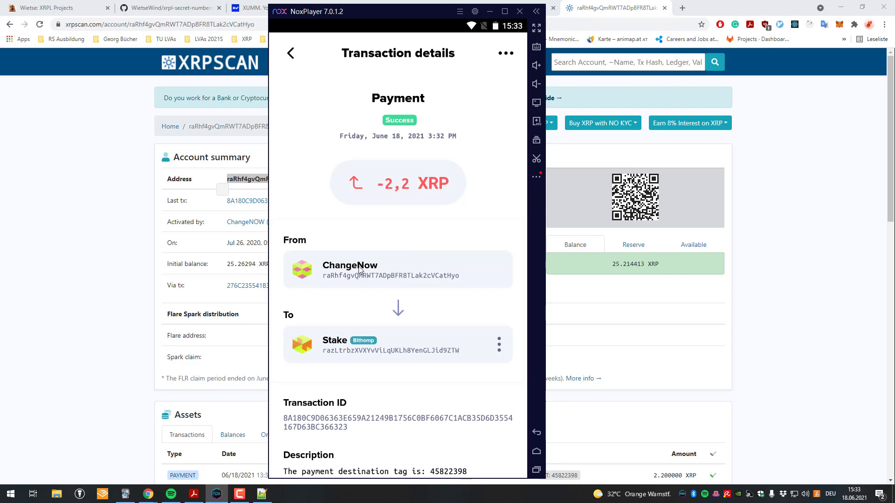
left_click_drag(379, 380, 395, 308)
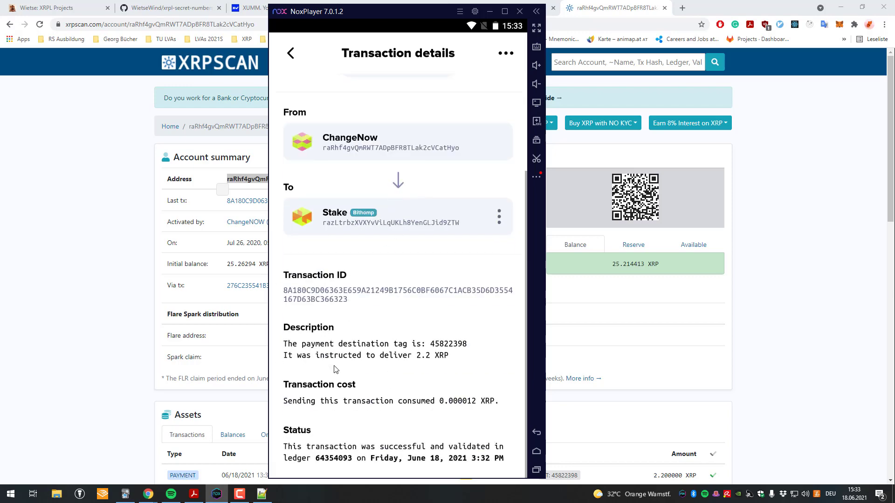
scroll(397, 255, "up", 5)
left_click(291, 52)
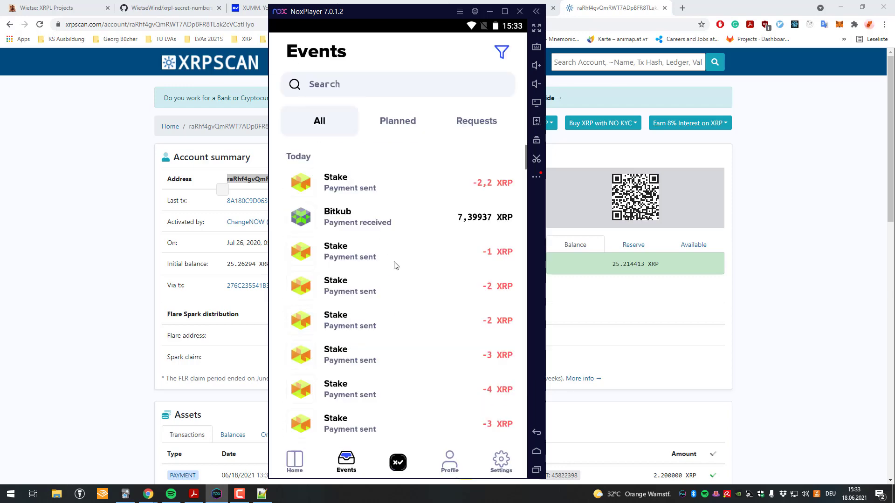
Scroll through the ChangeNow account's Stake and Bitkub payment history.
scroll(364, 377, "down", 2)
scroll(364, 377, "down", 10)
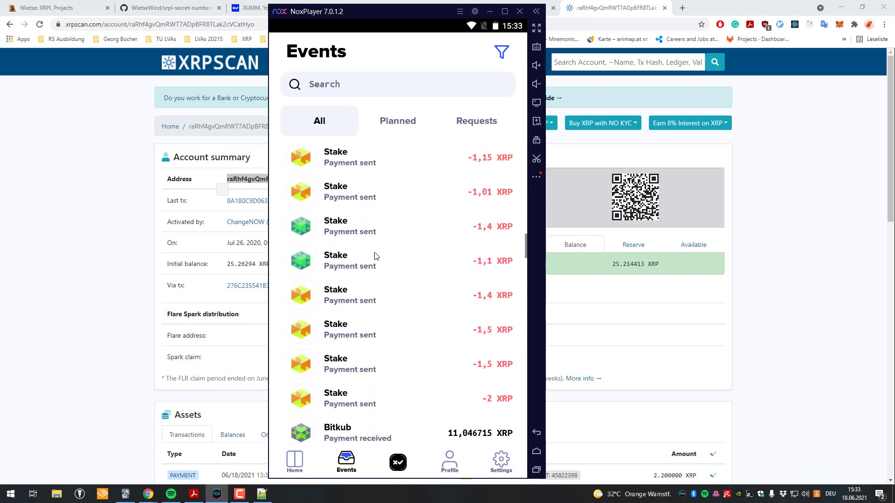
scroll(381, 304, "up", 15)
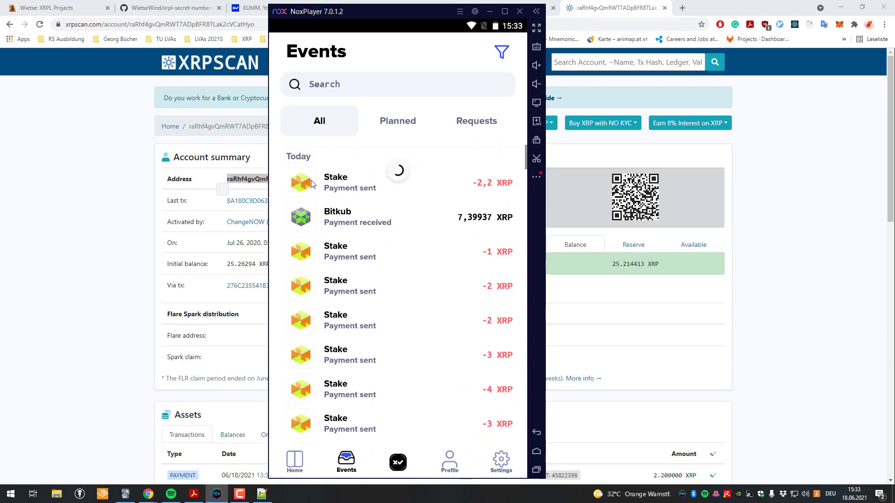
scroll(374, 219, "down", 20)
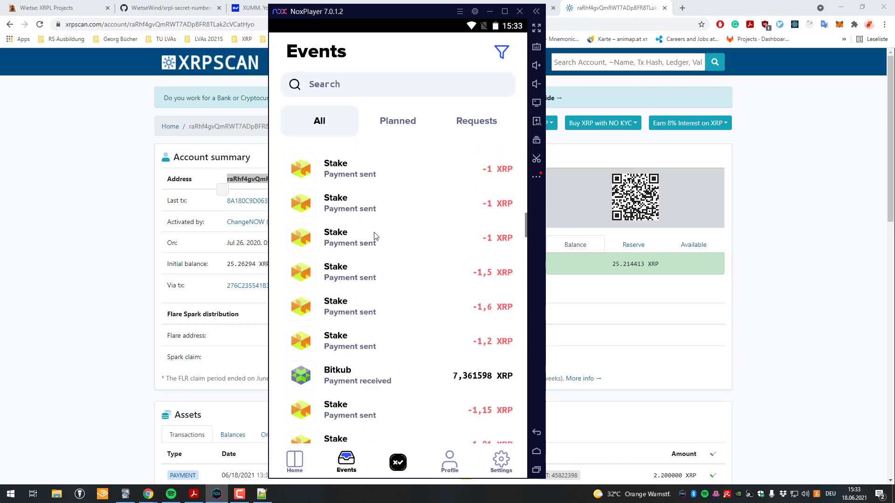
scroll(360, 152, "down", 10)
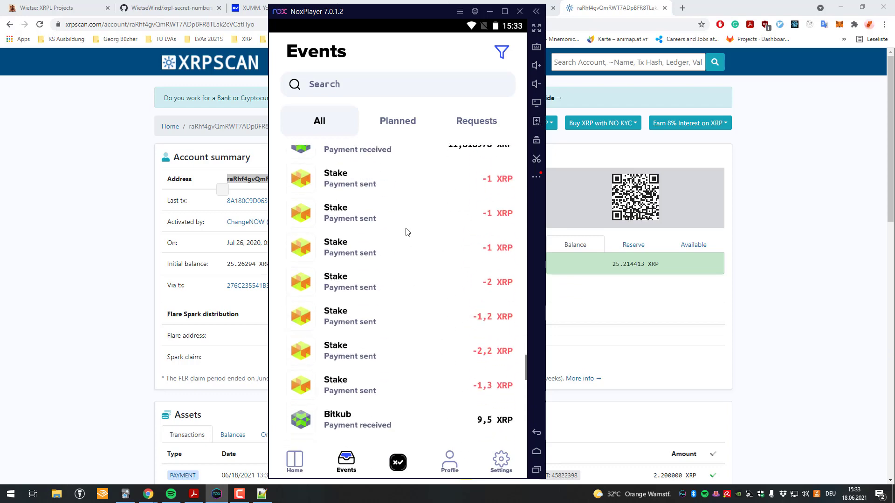
Toggle between the Home balance and the Events tab, ending on the payment history.
left_click(294, 461)
left_click(346, 462)
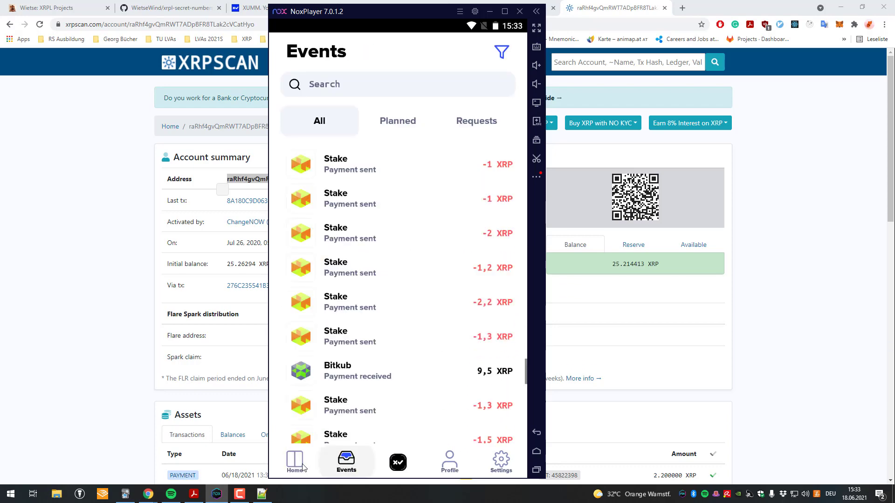
left_click(294, 461)
left_click(346, 466)
left_click(297, 461)
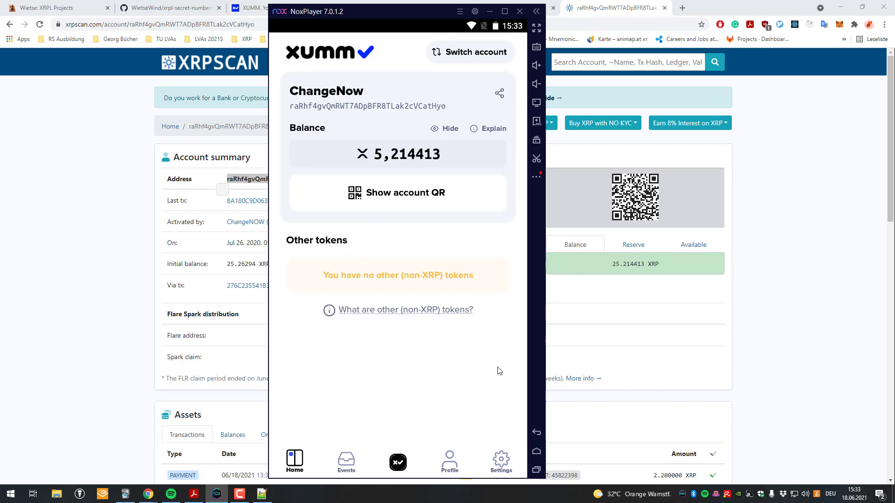
left_click(339, 464)
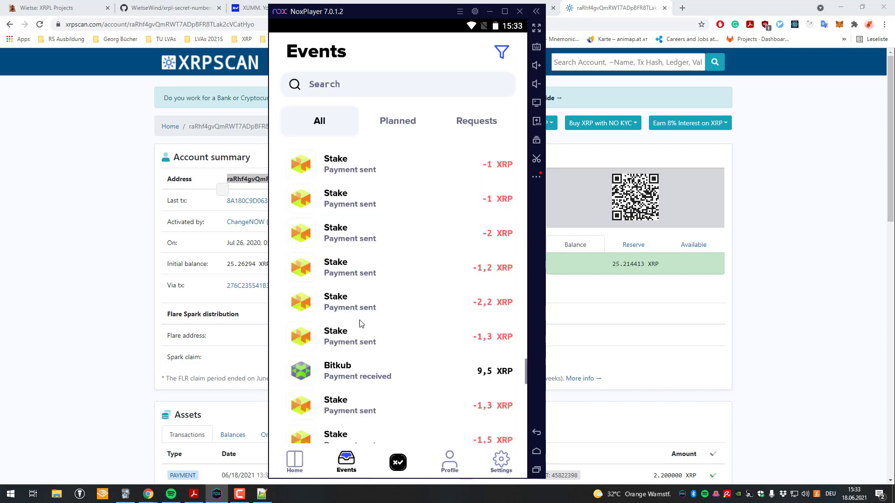
scroll(360, 323, "down", 10)
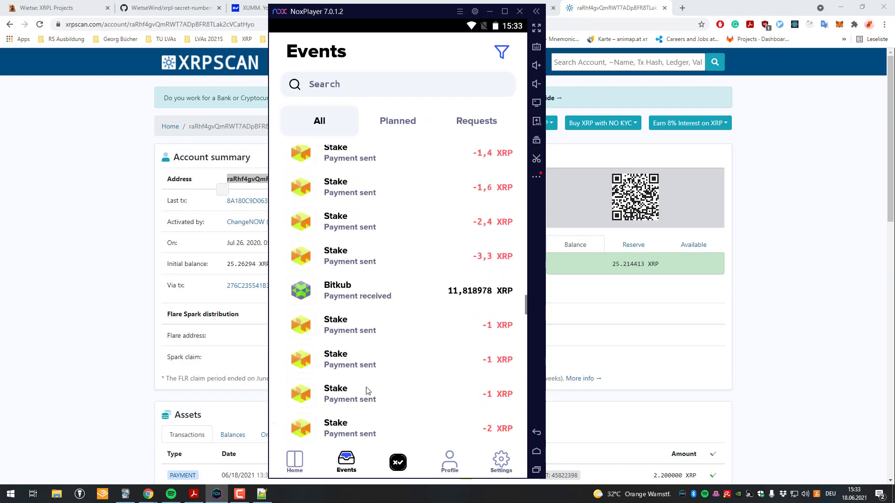
scroll(368, 391, "up", 8)
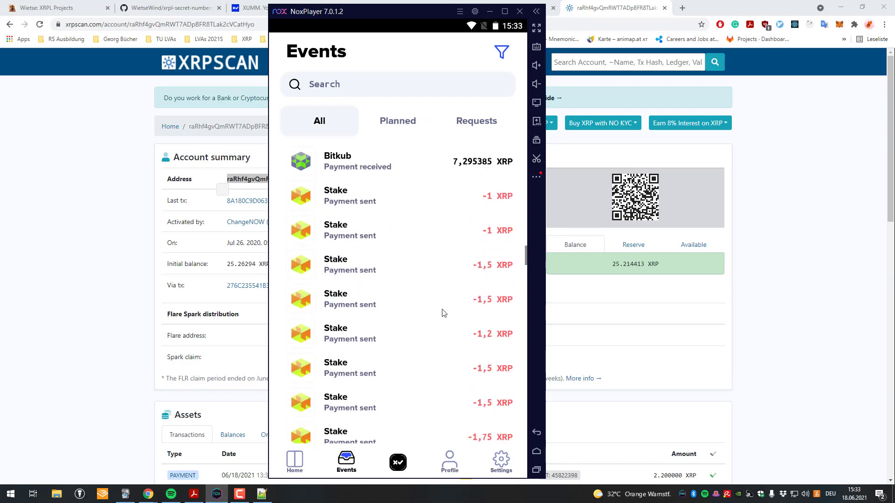